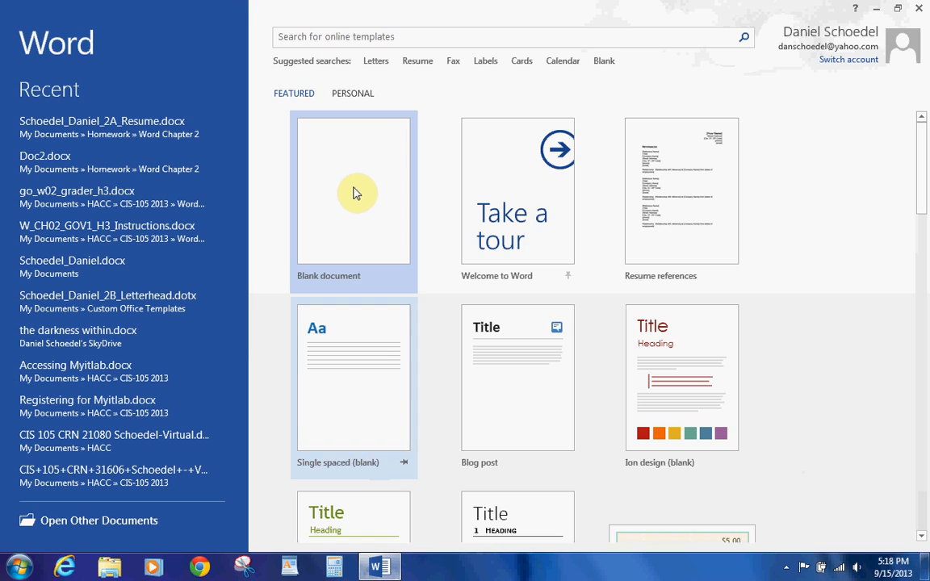
Step: Create a new blank document and go to its Save As page
{"action": "left_click", "coordinate": [351, 186]}
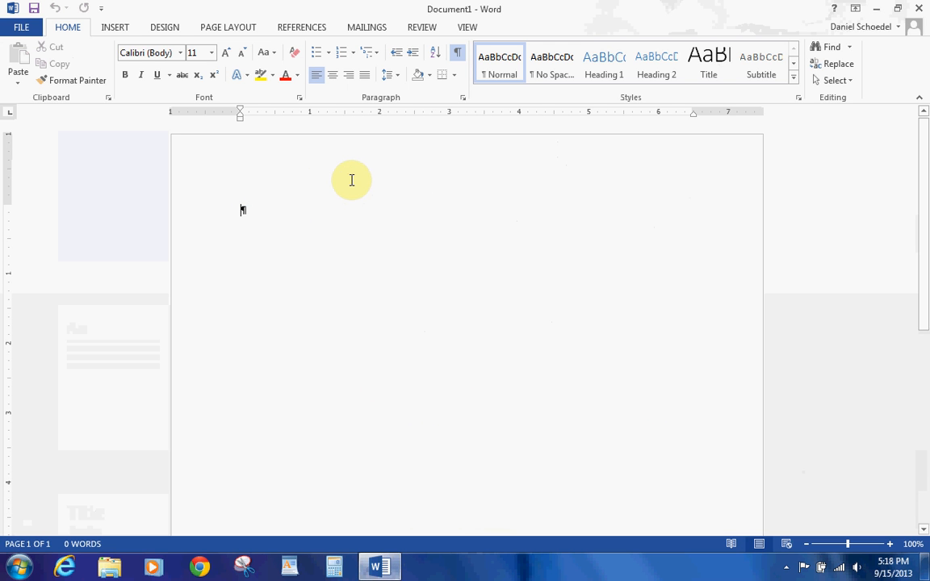
{"action": "left_click", "coordinate": [27, 27]}
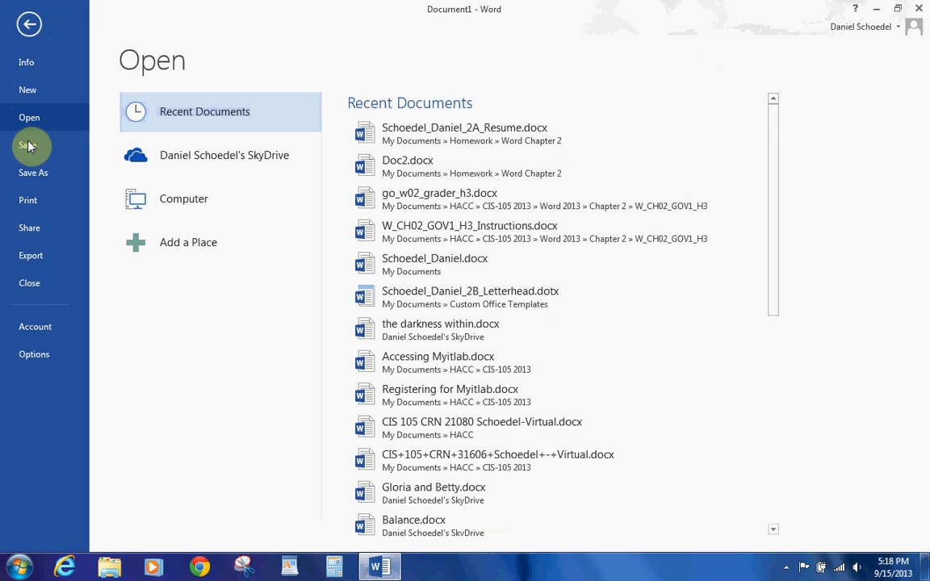
{"action": "left_click", "coordinate": [26, 170]}
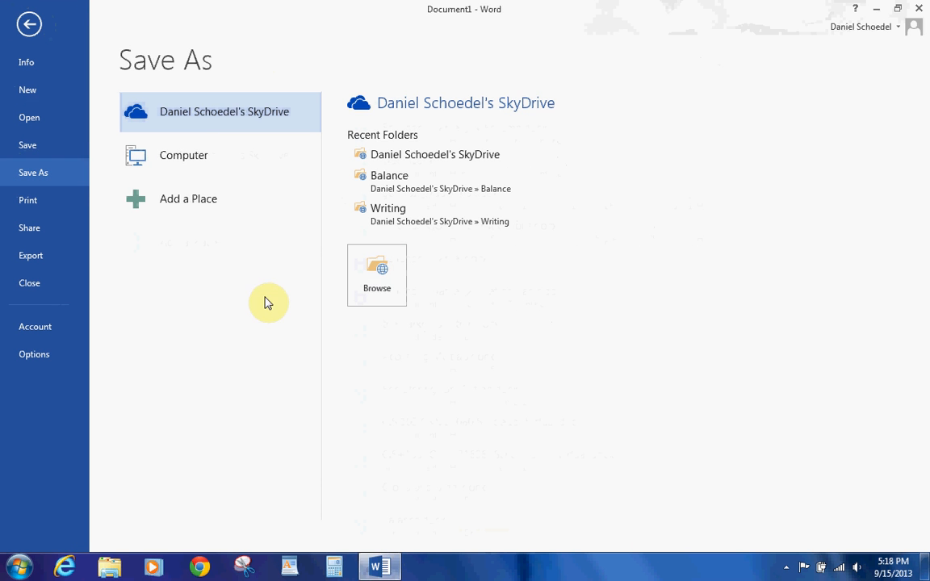
Step: Create a new folder named 'Word Chapter 2' inside Documents > Homework
{"action": "left_click", "coordinate": [348, 293]}
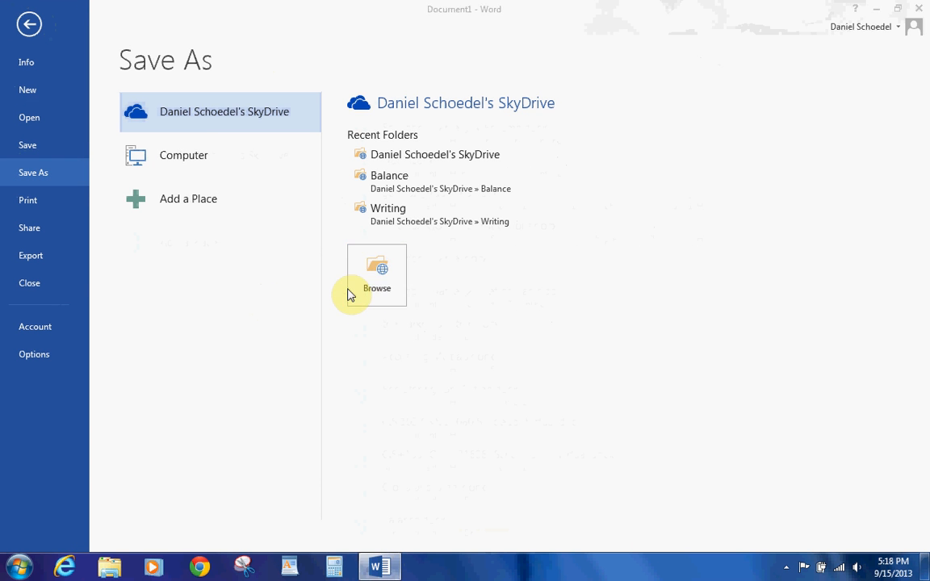
{"action": "left_click", "coordinate": [53, 108]}
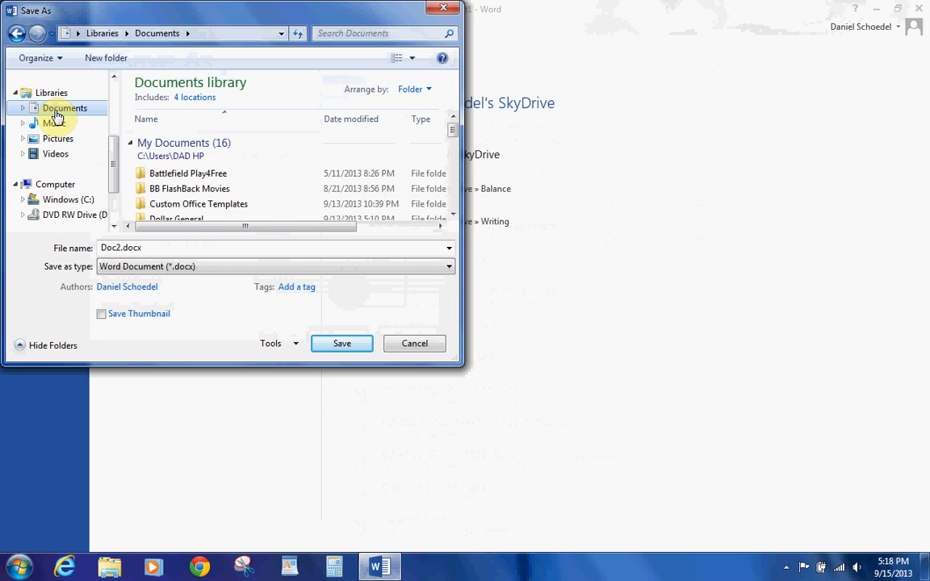
{"action": "left_click", "coordinate": [452, 215]}
{"action": "left_click", "coordinate": [451, 216]}
{"action": "left_click", "coordinate": [451, 216]}
{"action": "left_click", "coordinate": [451, 216]}
{"action": "left_click", "coordinate": [451, 215]}
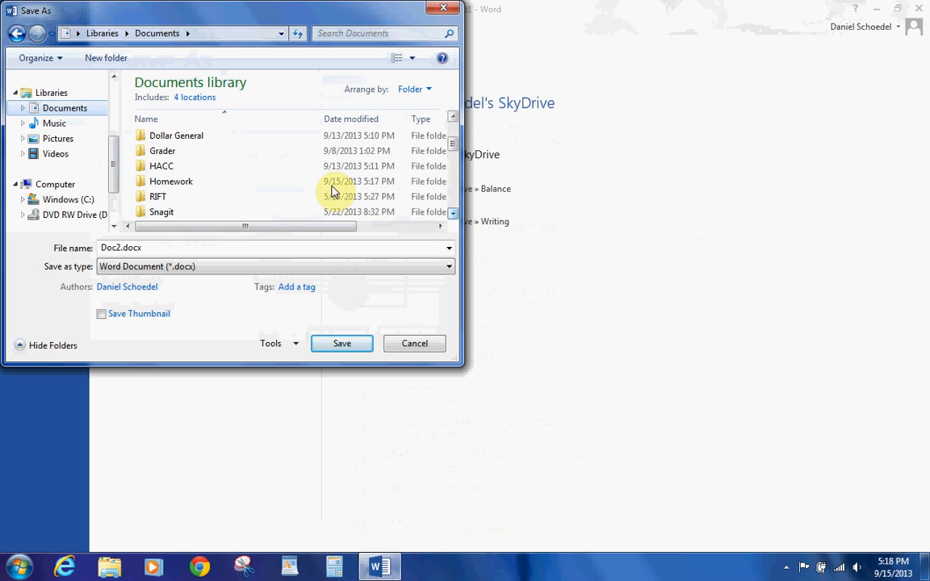
{"action": "double_click", "coordinate": [191, 184]}
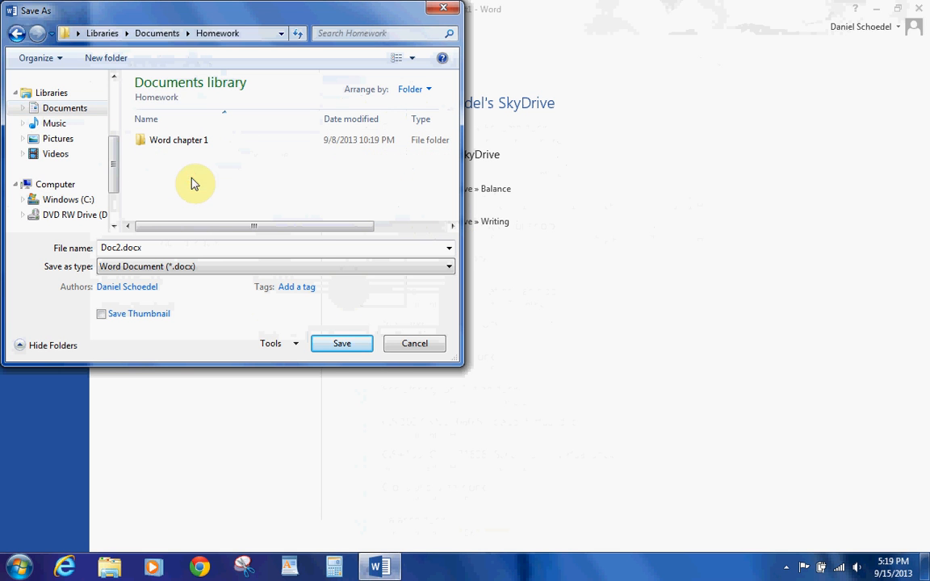
{"action": "left_click", "coordinate": [115, 62]}
{"action": "type", "text": "Word Ch"}
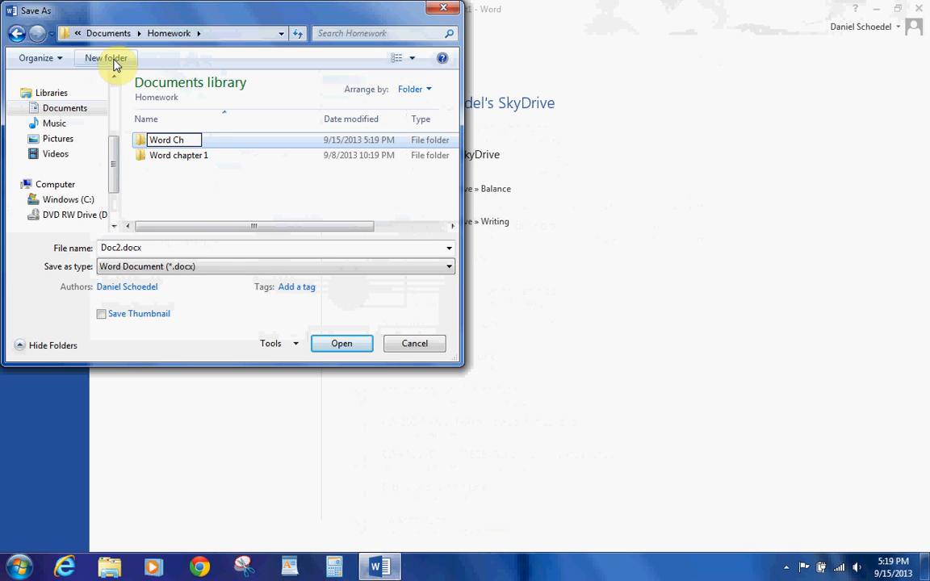
{"action": "type", "text": "apter 2"}
{"action": "key", "text": "Return"}
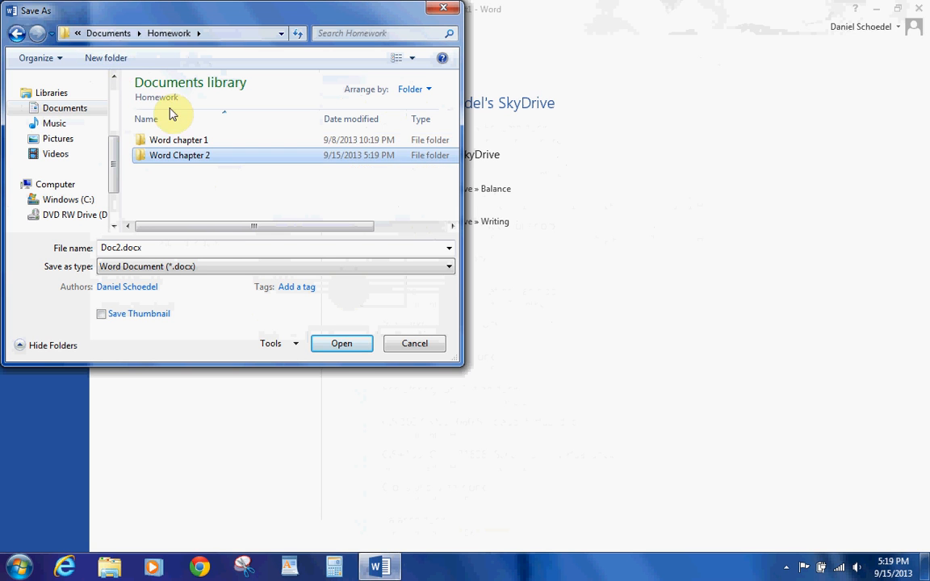
Step: Save the document in Word Chapter 2 as your name followed by _2A_Resume
{"action": "double_click", "coordinate": [171, 163]}
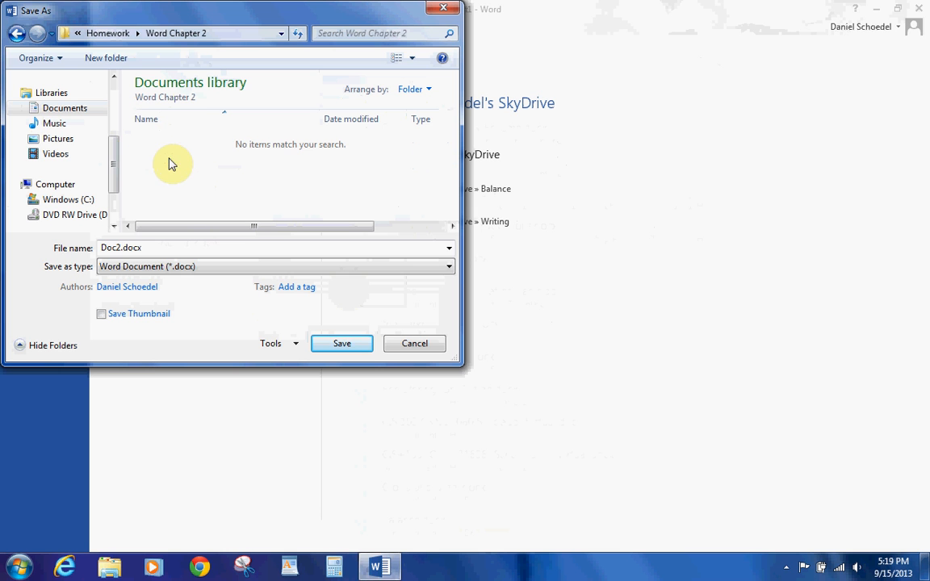
{"action": "left_click", "coordinate": [143, 251]}
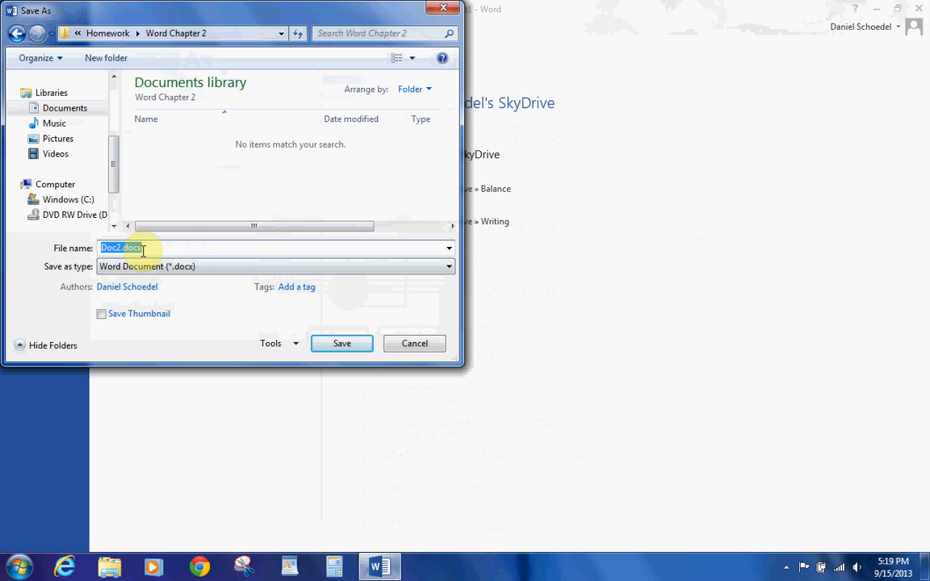
{"action": "type", "text": "Schoedel_Daniel_"}
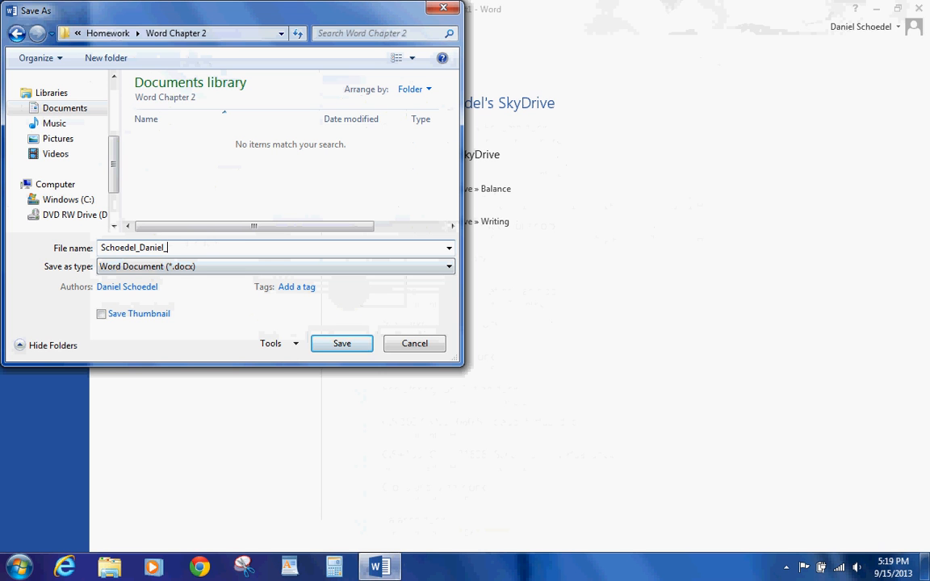
{"action": "type", "text": "2A_Resume"}
{"action": "left_click", "coordinate": [341, 344]}
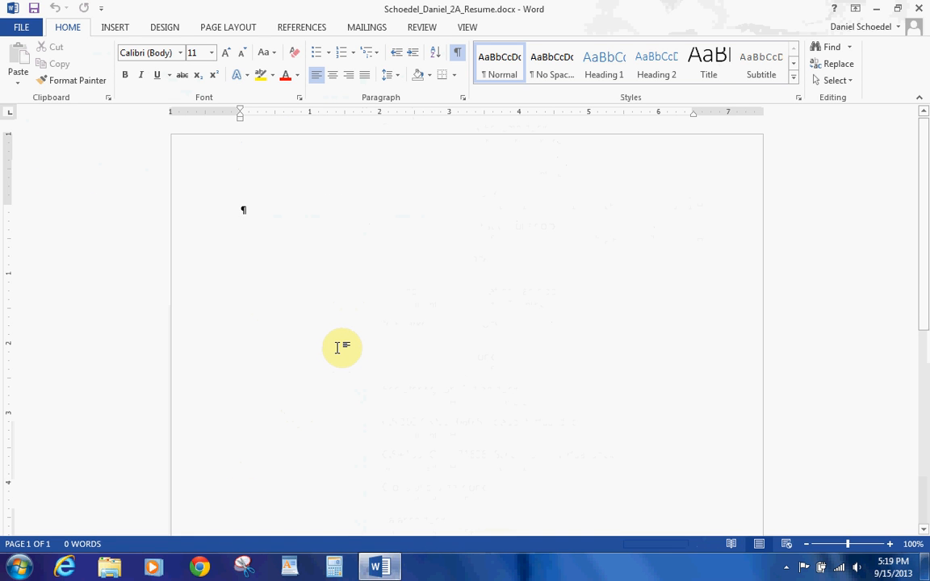
Step: Open the page footer for editing
{"action": "left_click", "coordinate": [123, 31]}
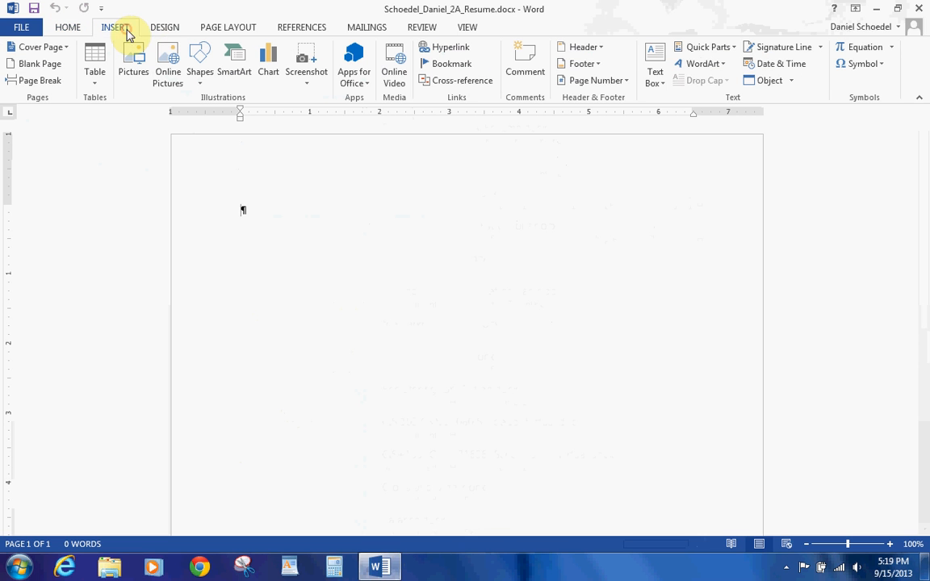
{"action": "left_click", "coordinate": [598, 63]}
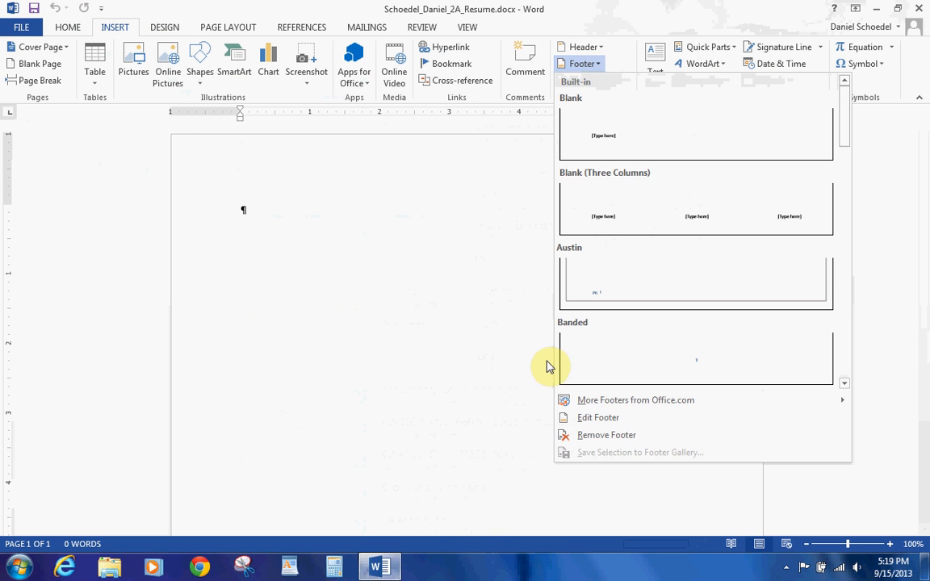
{"action": "left_click", "coordinate": [569, 424]}
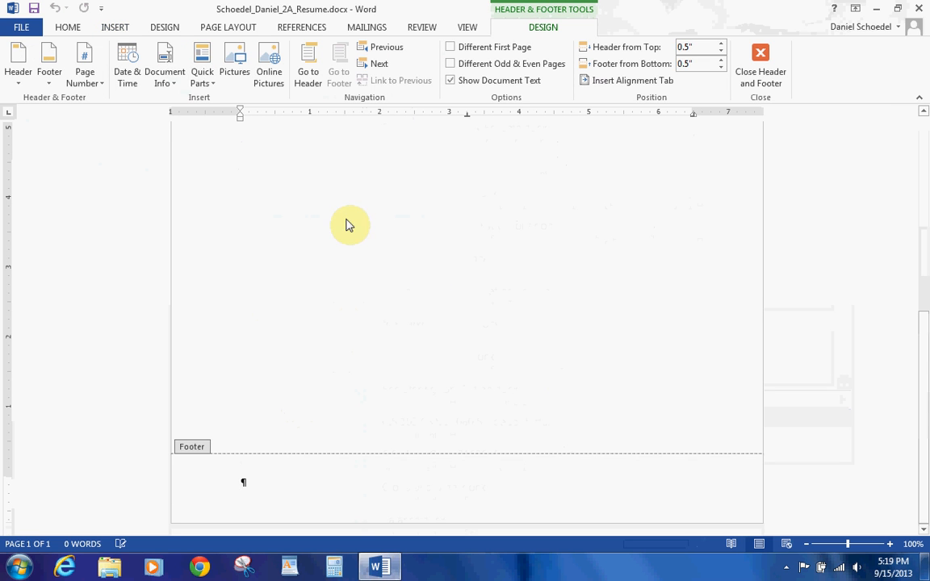
Step: Insert a FileName field into the footer and close the footer
{"action": "left_click", "coordinate": [201, 81]}
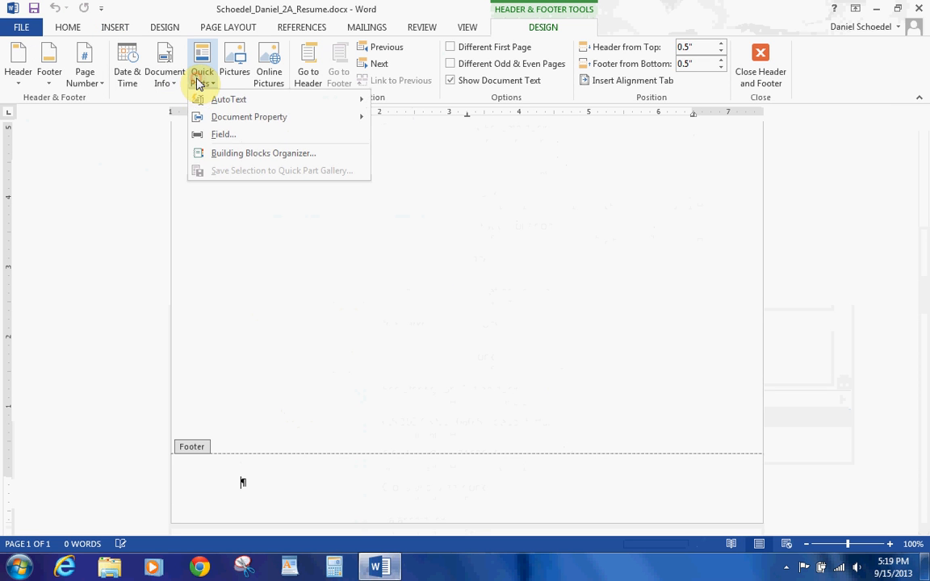
{"action": "left_click", "coordinate": [208, 143]}
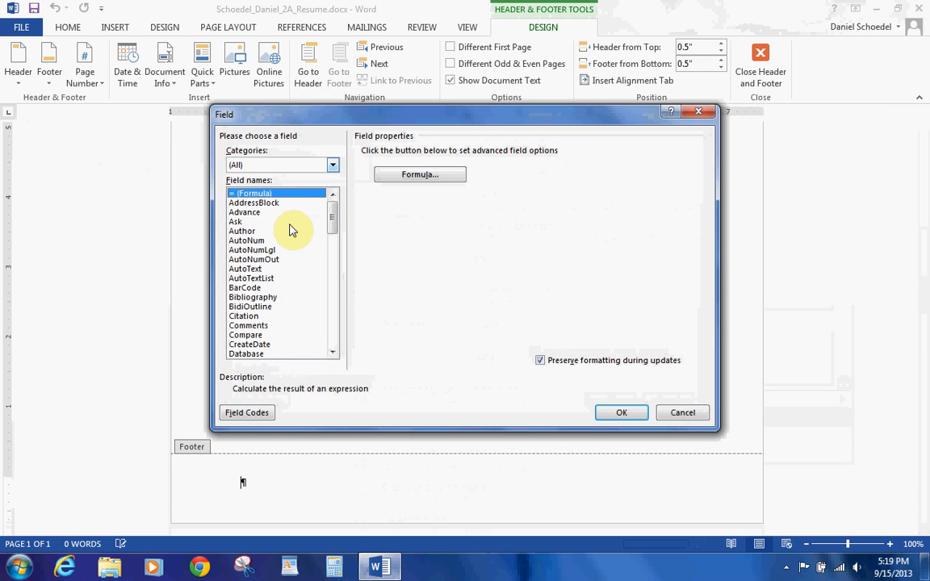
{"action": "left_click_drag", "start_coordinate": [333, 222], "coordinate": [331, 257]}
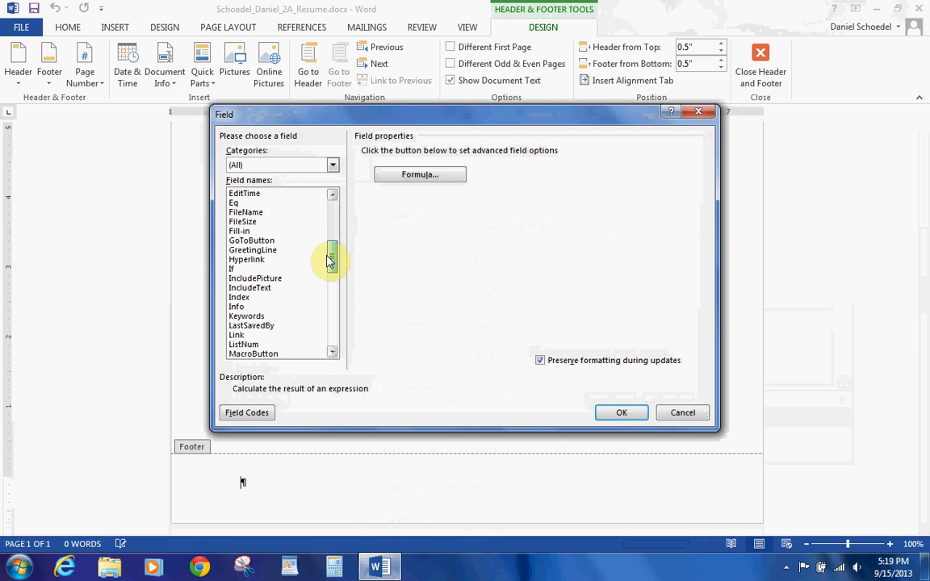
{"action": "left_click", "coordinate": [688, 413]}
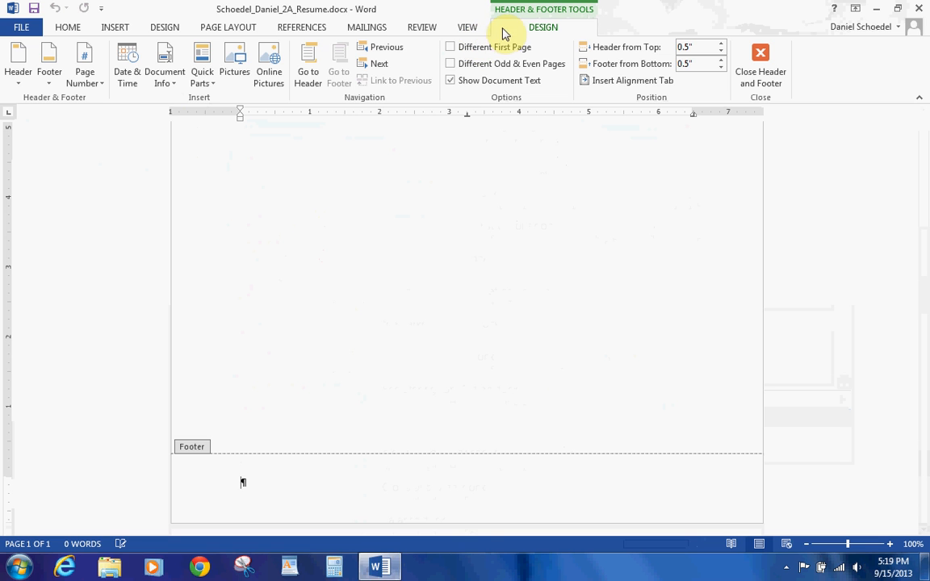
{"action": "left_click", "coordinate": [203, 77]}
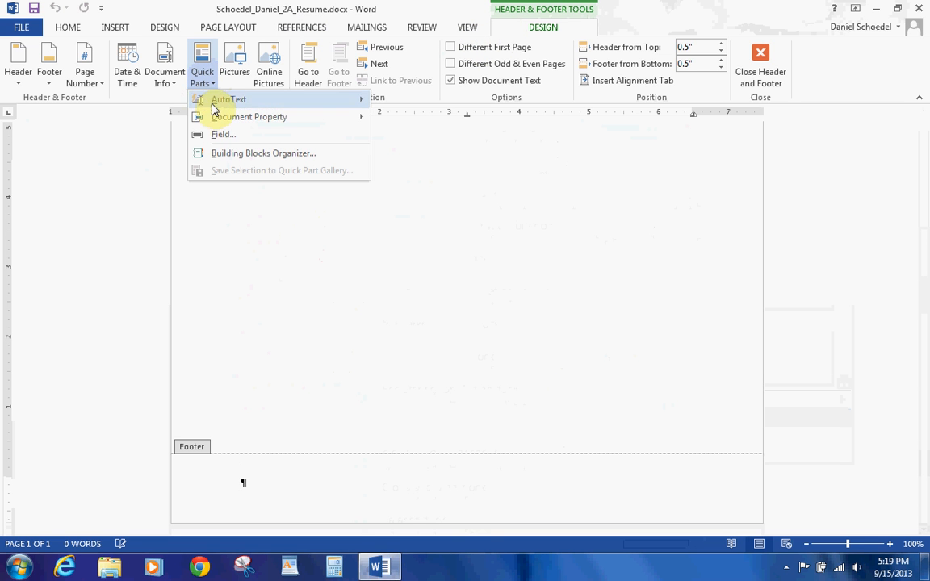
{"action": "left_click", "coordinate": [218, 134]}
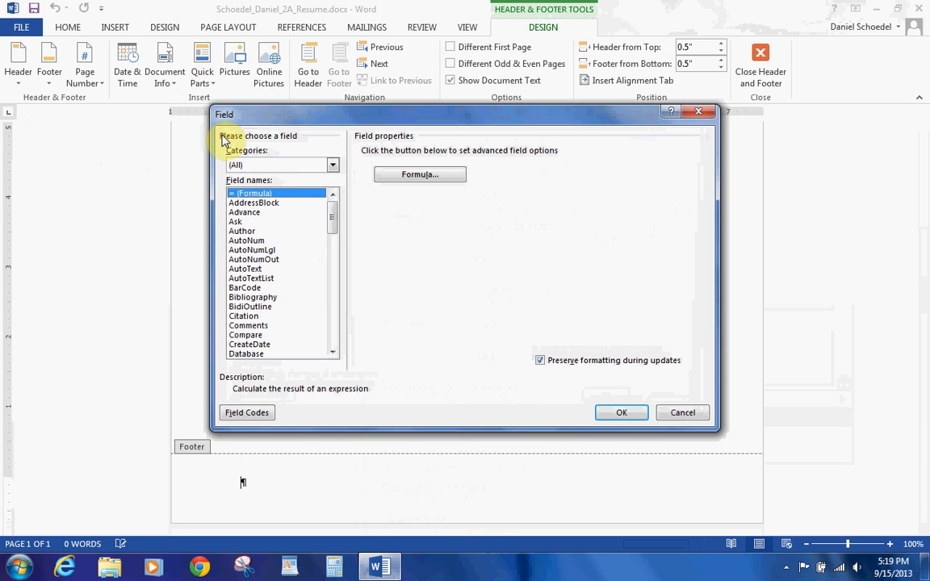
{"action": "left_click_drag", "start_coordinate": [331, 220], "coordinate": [328, 243]}
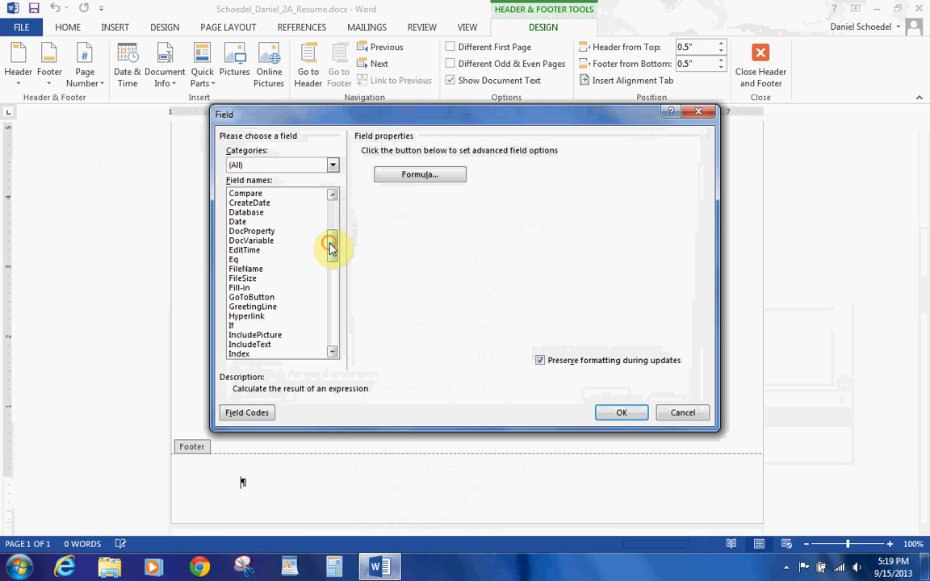
{"action": "left_click", "coordinate": [257, 268]}
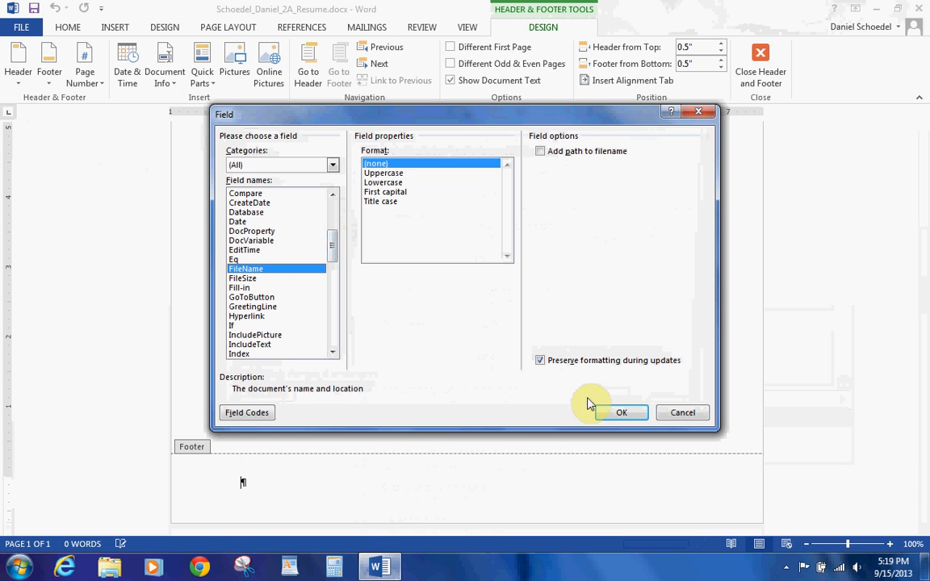
{"action": "left_click", "coordinate": [620, 413]}
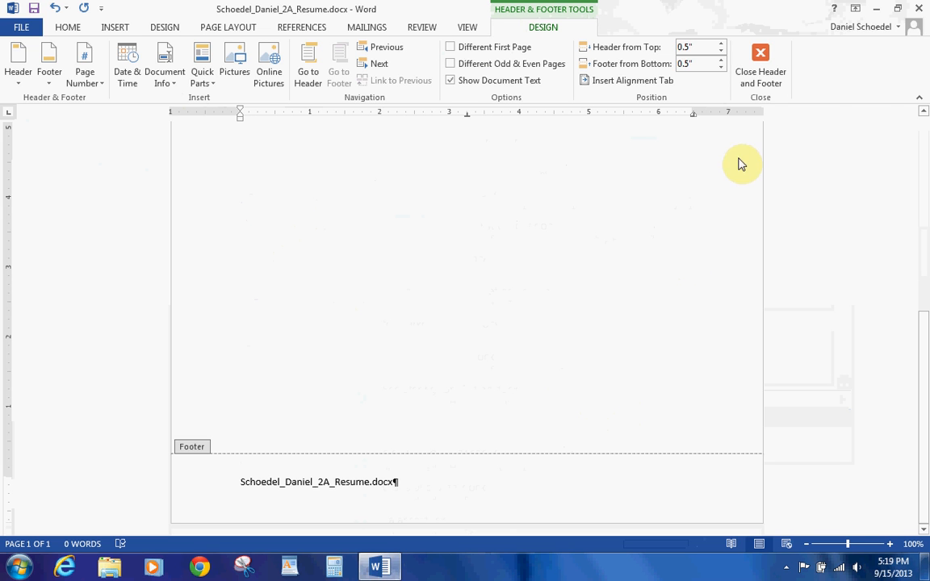
{"action": "left_click", "coordinate": [760, 77]}
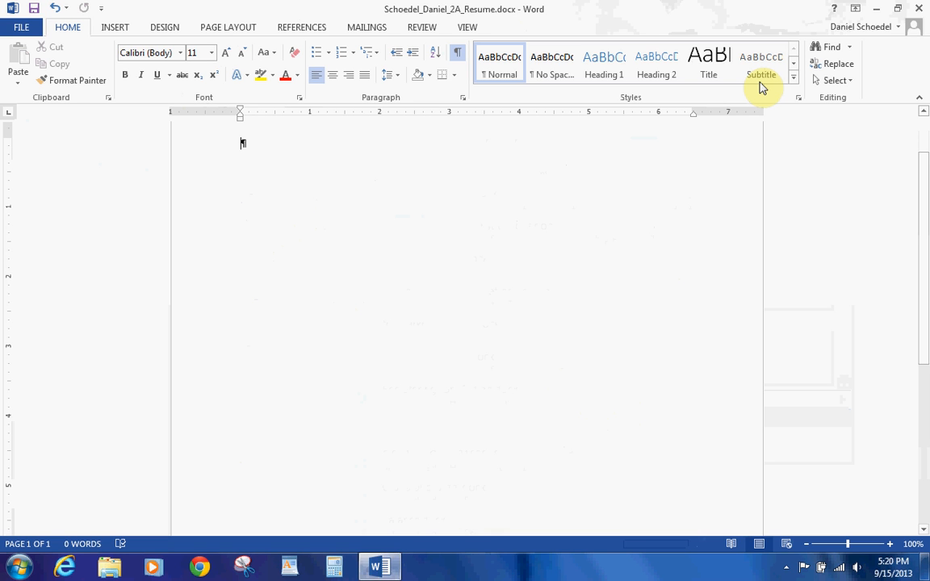
{"action": "left_click", "coordinate": [113, 29]}
{"action": "left_click", "coordinate": [94, 66]}
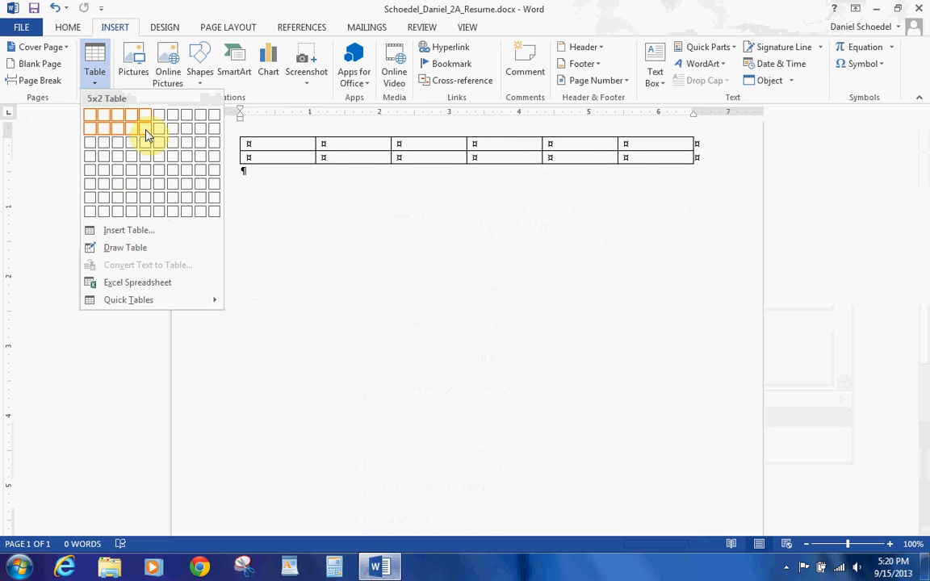
{"action": "left_click", "coordinate": [104, 156]}
{"action": "left_click", "coordinate": [258, 144]}
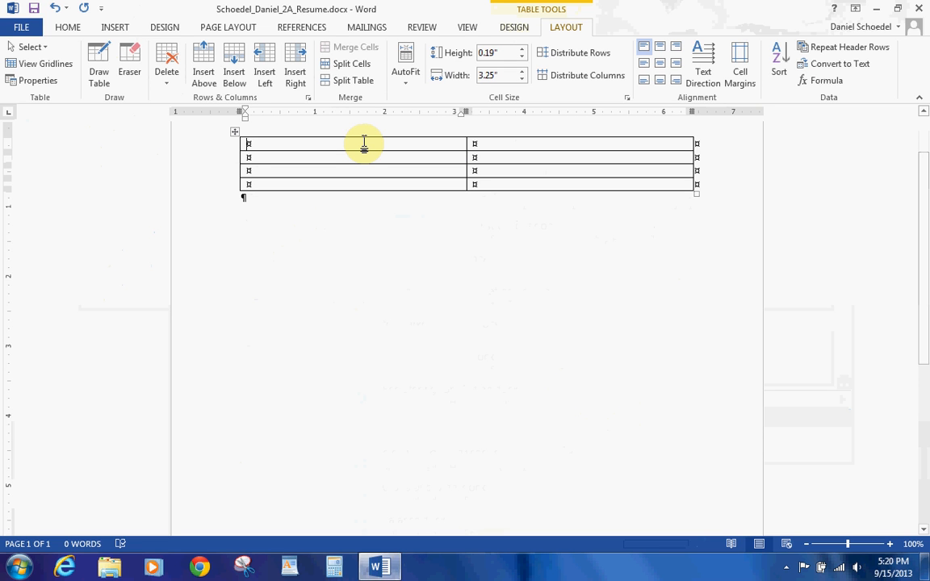
{"action": "key", "text": "Tab"}
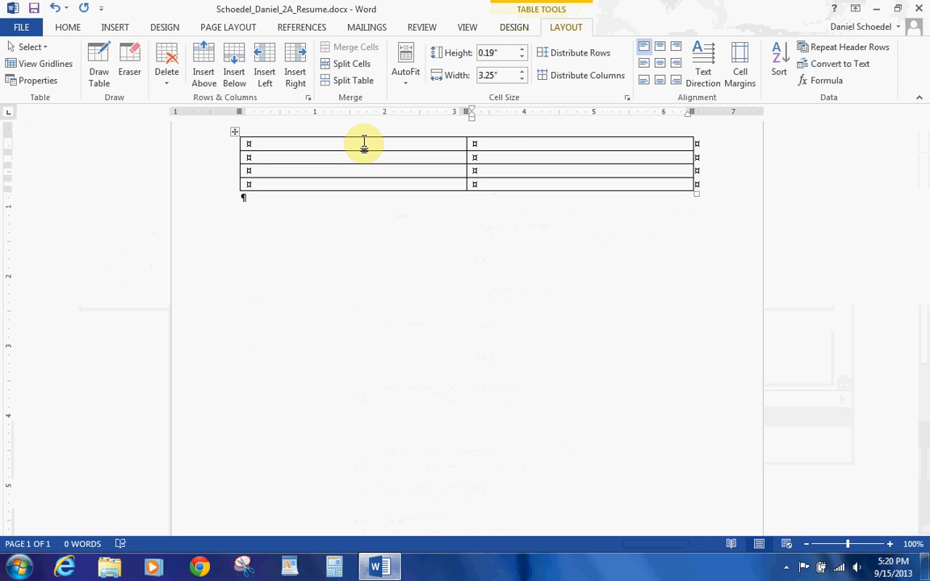
{"action": "left_click", "coordinate": [364, 143]}
{"action": "key", "text": "Down"}
{"action": "key", "text": "Up"}
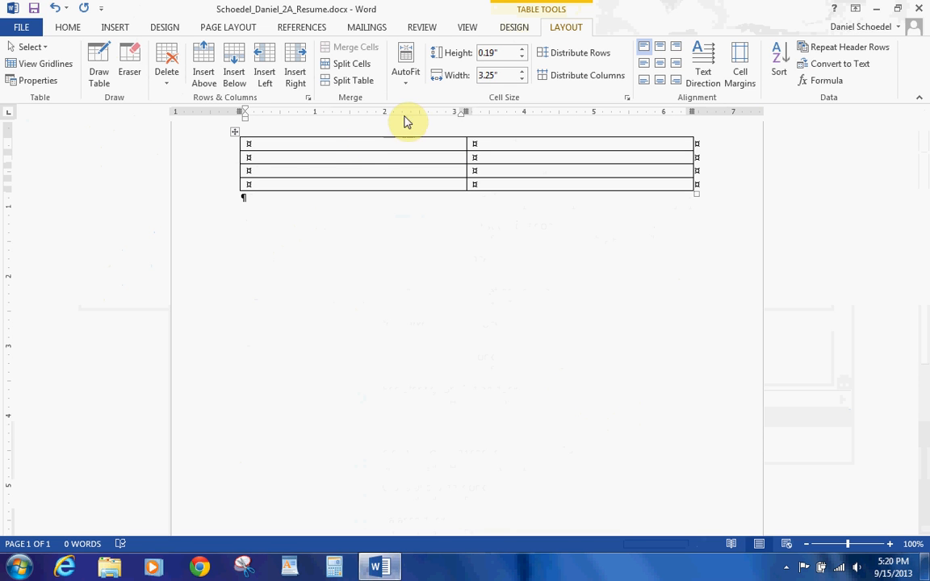
{"action": "left_click", "coordinate": [517, 27]}
{"action": "left_click", "coordinate": [559, 29]}
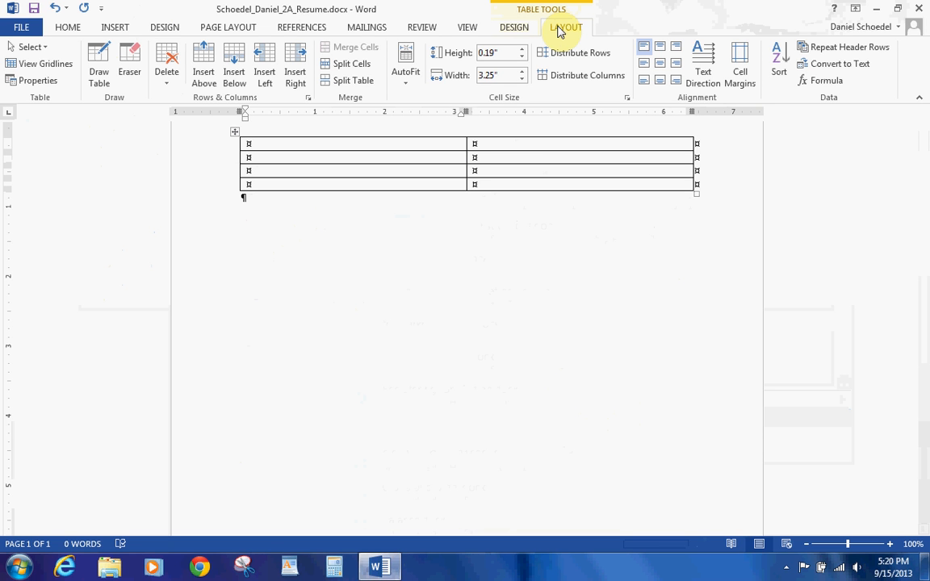
Step: Enter OBJECTIVE and 'Technology writing and editing position in the robotics industry…' in row 1
{"action": "type", "text": "OBJECTIVE"}
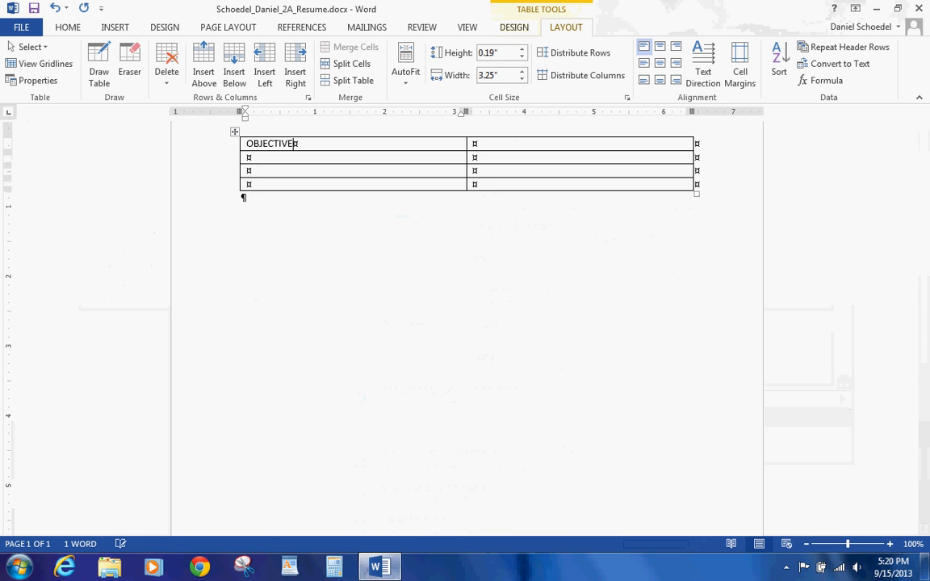
{"action": "key", "text": "Tab"}
{"action": "type", "text": "Technioc"}
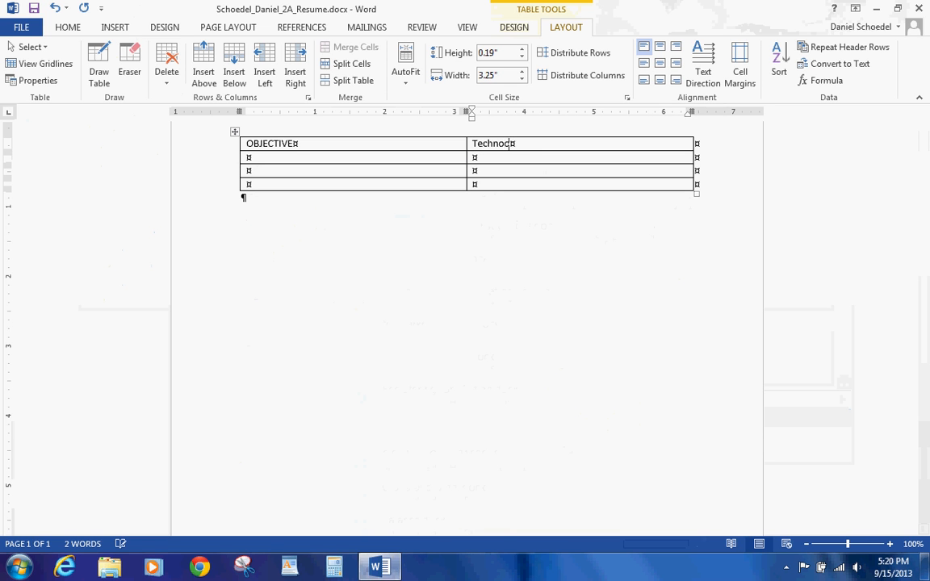
{"action": "key", "text": "BackSpace"}
{"action": "type", "text": "logy writing and editing using"}
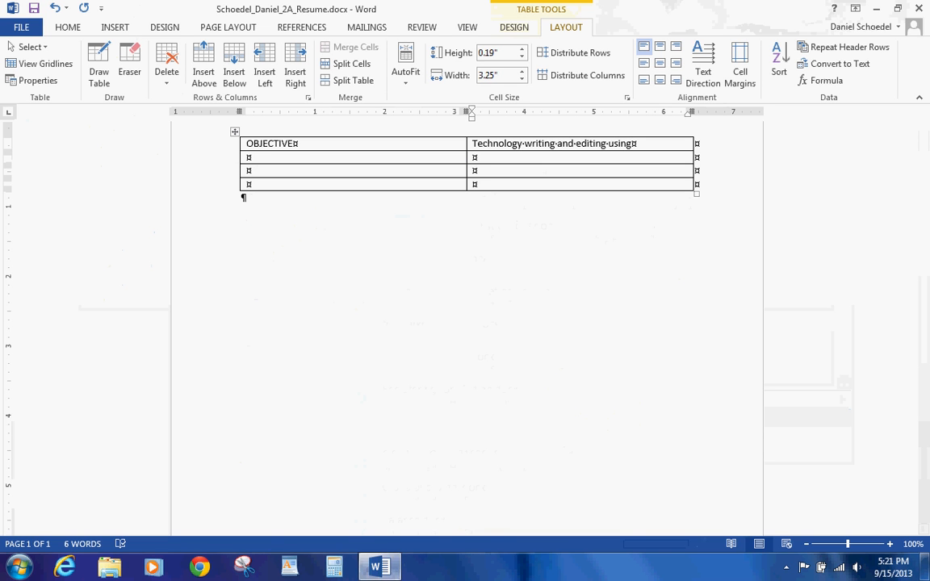
{"action": "key", "text": "BackSpace"}
{"action": "key", "text": "BackSpace"}
{"action": "key", "text": "BackSpace"}
{"action": "key", "text": "BackSpace"}
{"action": "key", "text": "BackSpace"}
{"action": "type", "text": "position in the robotics"}
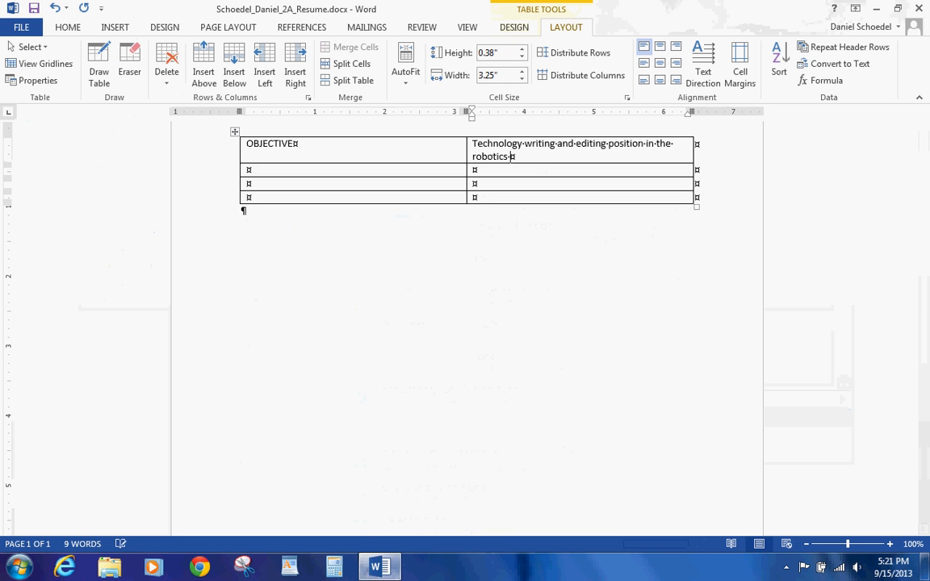
{"action": "type", "text": "industry"}
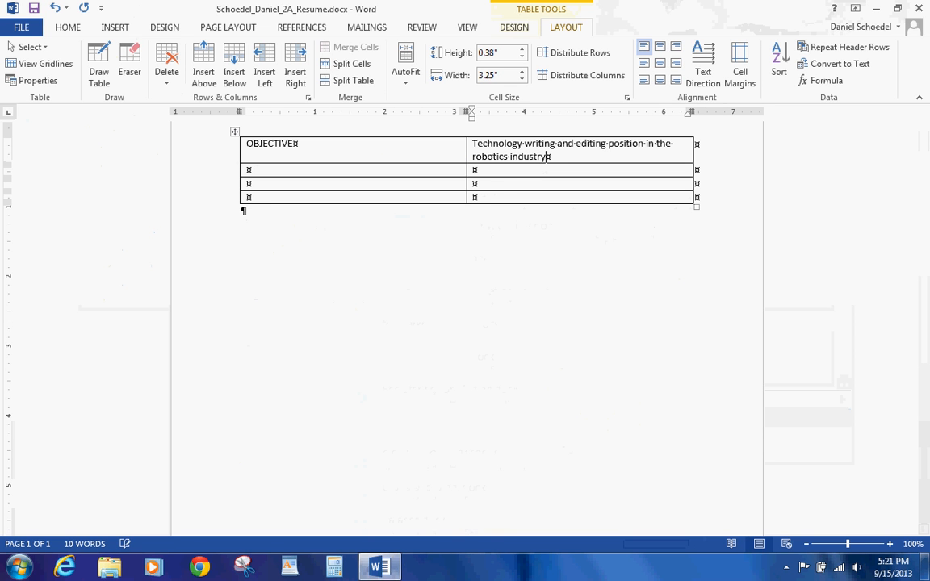
{"action": "type", "text": ", using research and advance"}
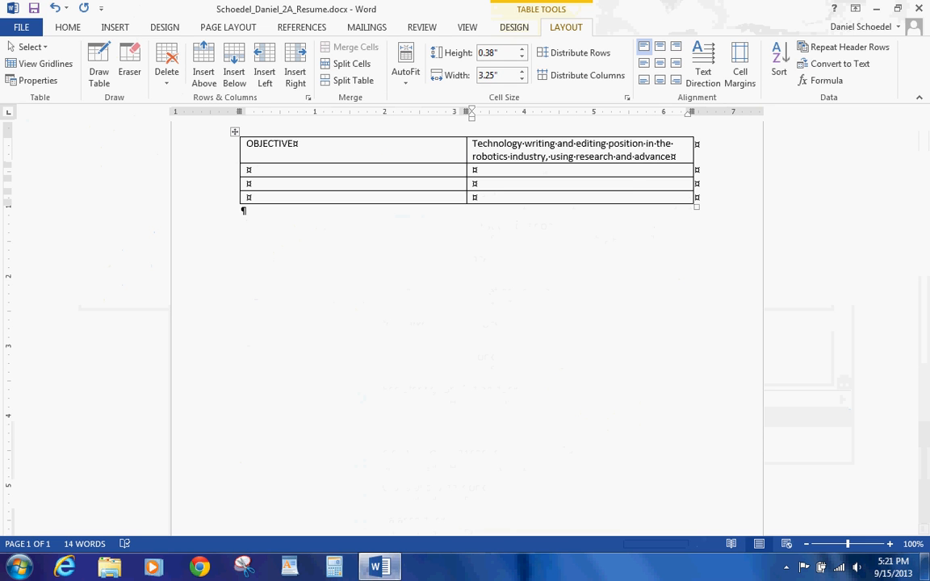
{"action": "type", "text": "d editing "}
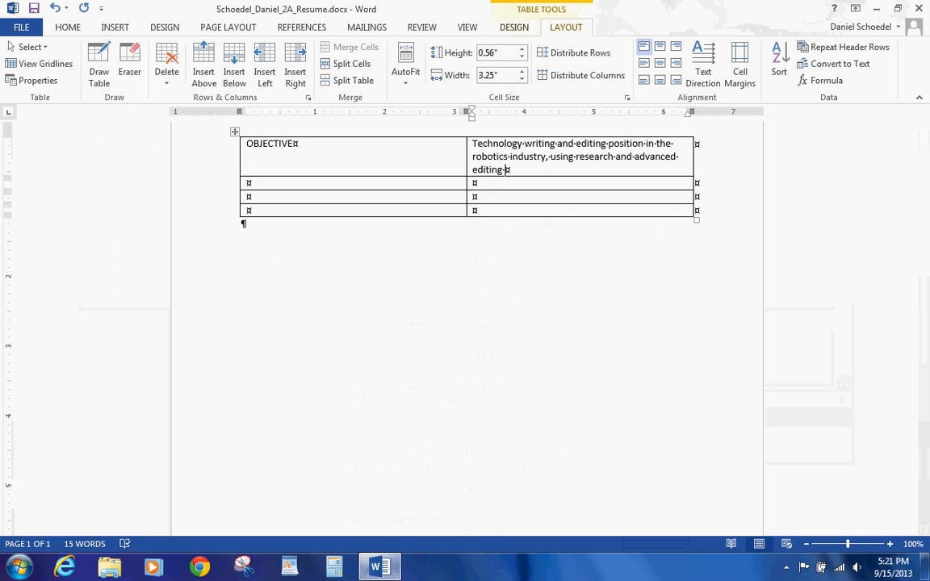
{"action": "type", "text": "skills to communicate"}
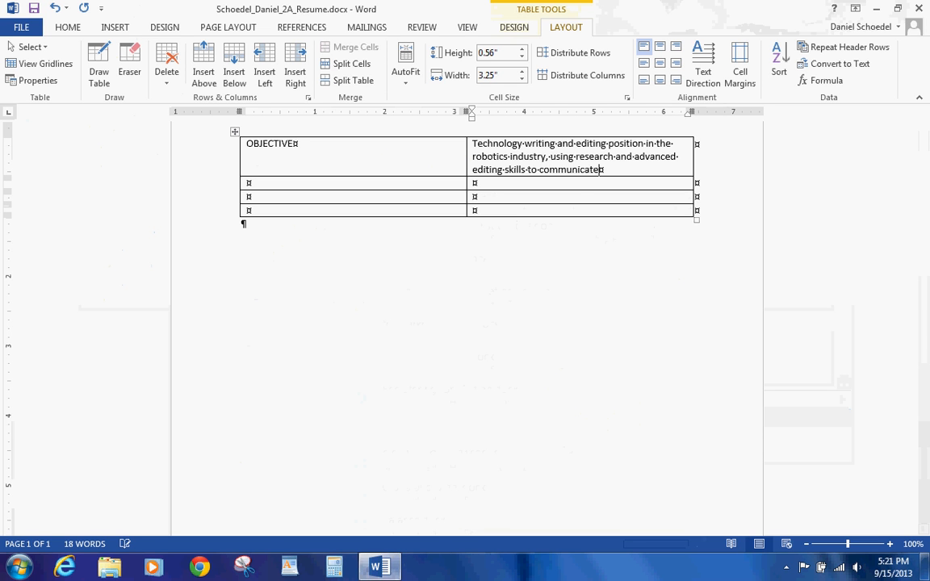
{"action": "type", "text": " with customers"}
Step: Type SUMMARY OF QUALIFICATIONS in the first cell of row 2
{"action": "key", "text": "Tab"}
{"action": "type", "text": "SUMMARY"}
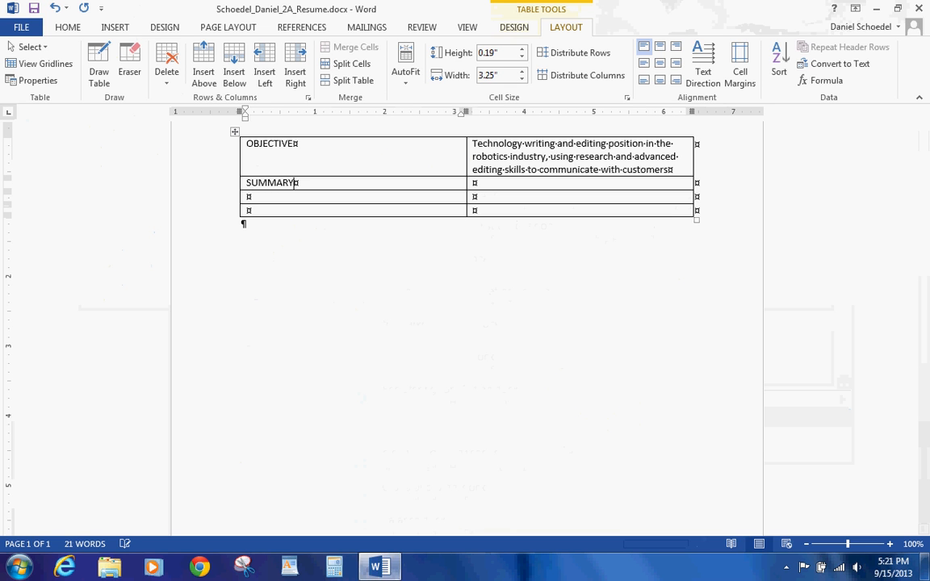
{"action": "type", "text": " OF QUAKL"}
{"action": "key", "text": "BackSpace"}
{"action": "type", "text": "LIFICATIONS"}
{"action": "key", "text": "Tab"}
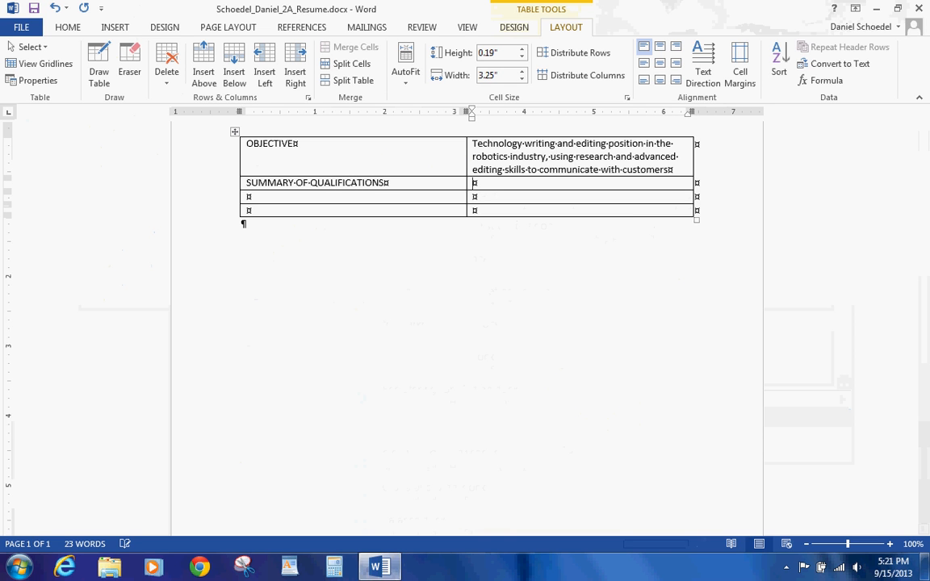
Step: Add 'Two years' experience in the robotics lab for Aerospace Instruction Team' as the first qualification
{"action": "type", "text": "Two years"}
{"action": "type", "text": "experience"}
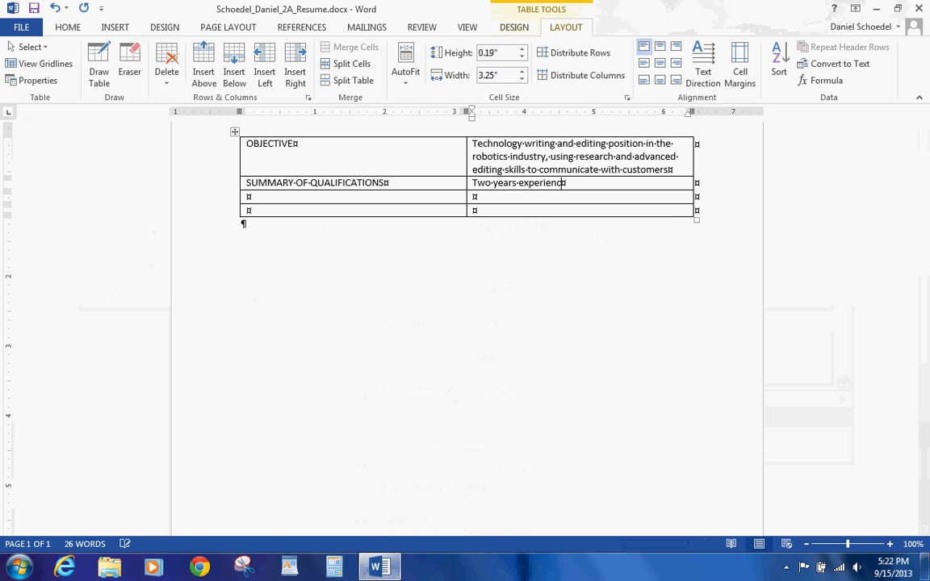
{"action": "type", "text": " in the robotics"}
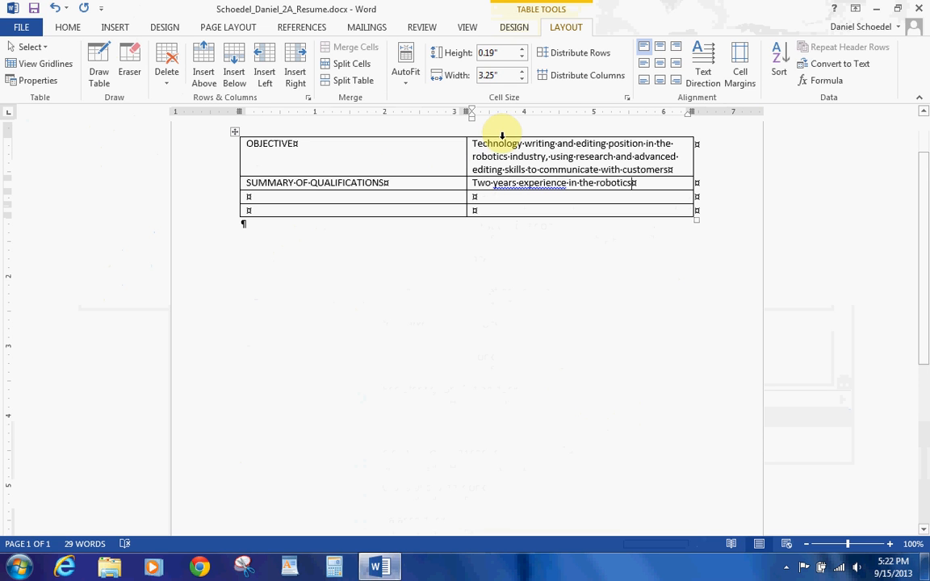
{"action": "right_click", "coordinate": [523, 184]}
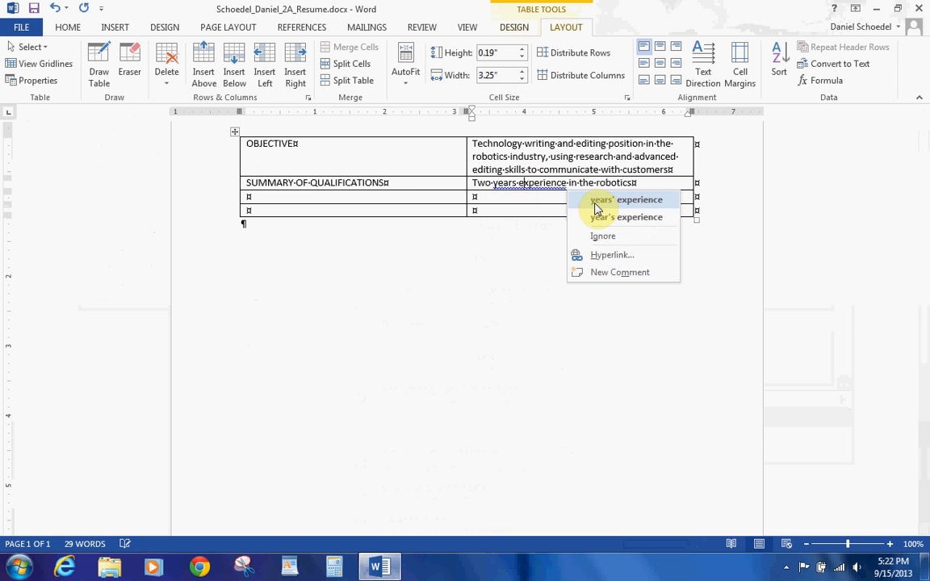
{"action": "left_click", "coordinate": [594, 203]}
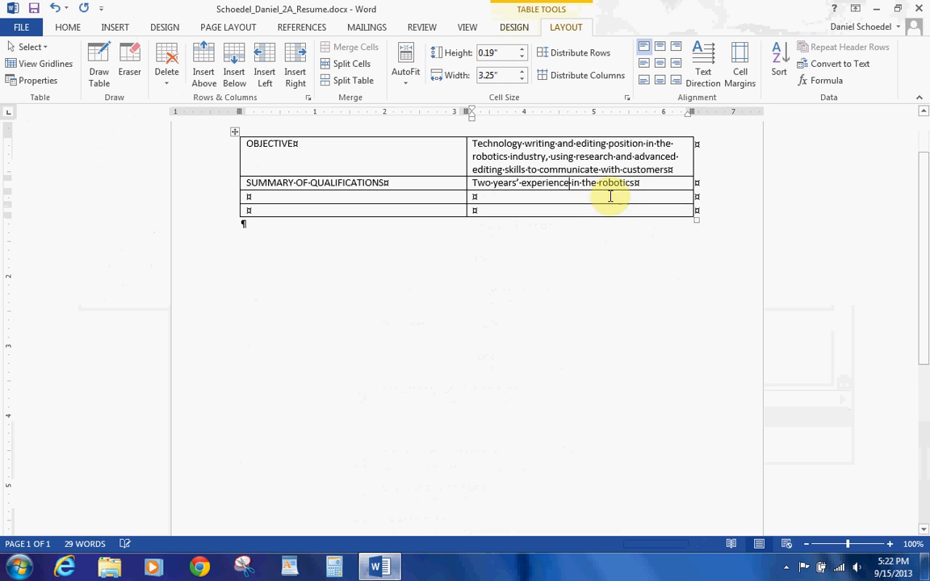
{"action": "left_click", "coordinate": [645, 184]}
{"action": "type", "text": "lab for Aerospace"}
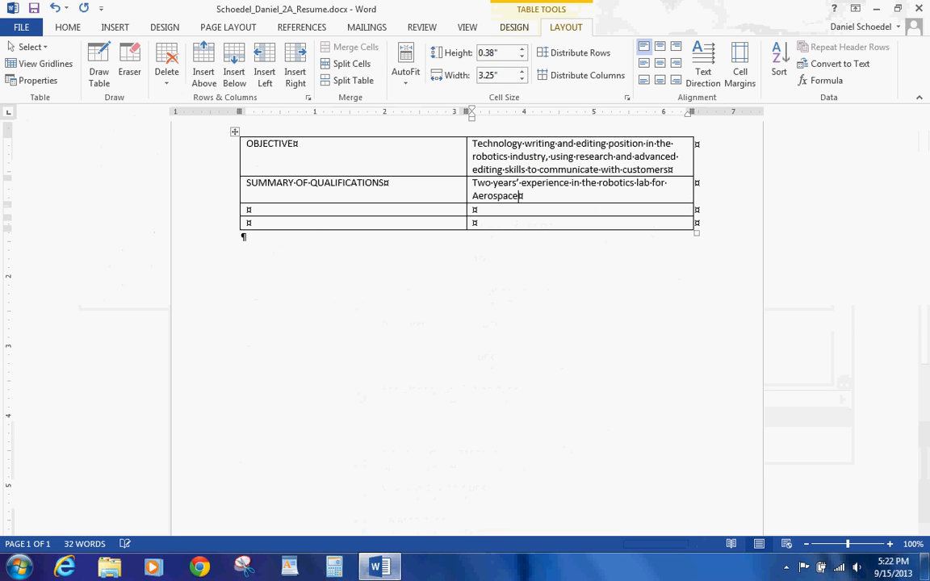
{"action": "type", "text": " Instructio"}
{"action": "key", "text": "BackSpace"}
{"action": "key", "text": "BackSpace"}
{"action": "type", "text": "on Team"}
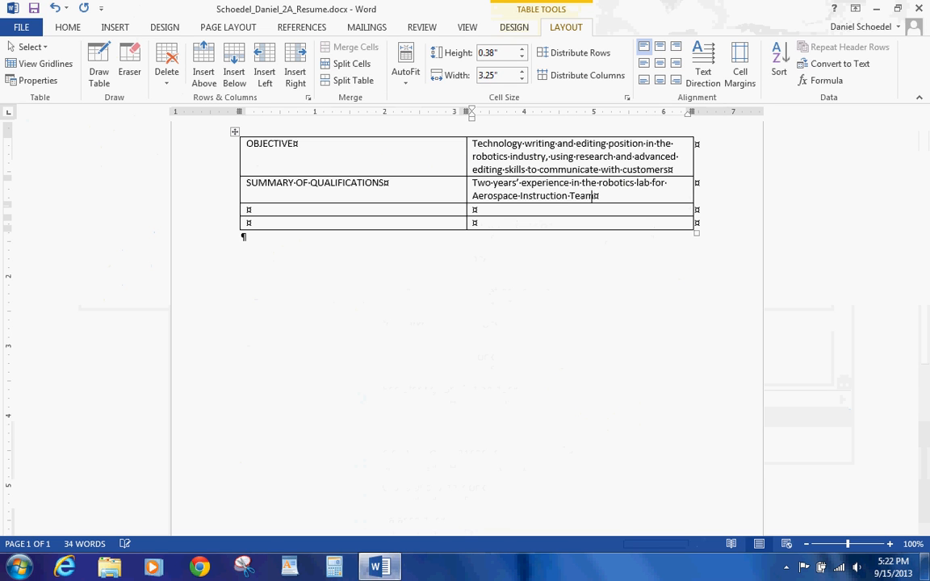
{"action": "key", "text": "Return"}
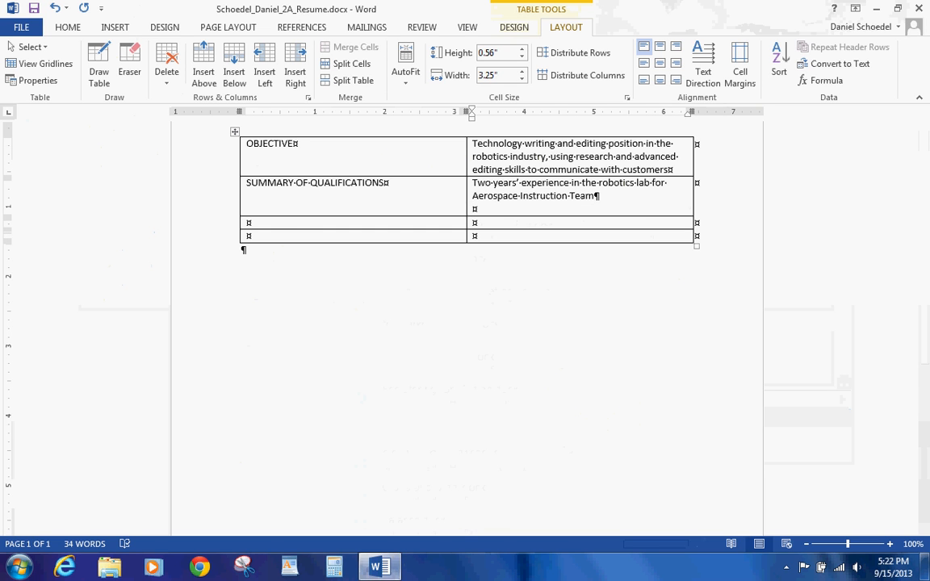
Step: Add proficiency lines for Microsoft Office and page layout and design software
{"action": "type", "text": "Proficiency using Microsoft "}
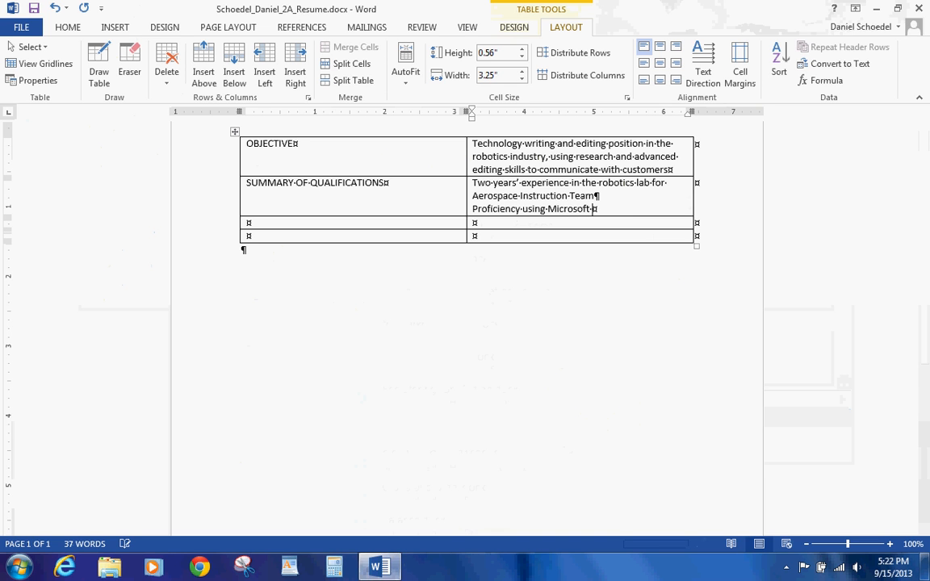
{"action": "type", "text": "Office"}
{"action": "key", "text": "Return"}
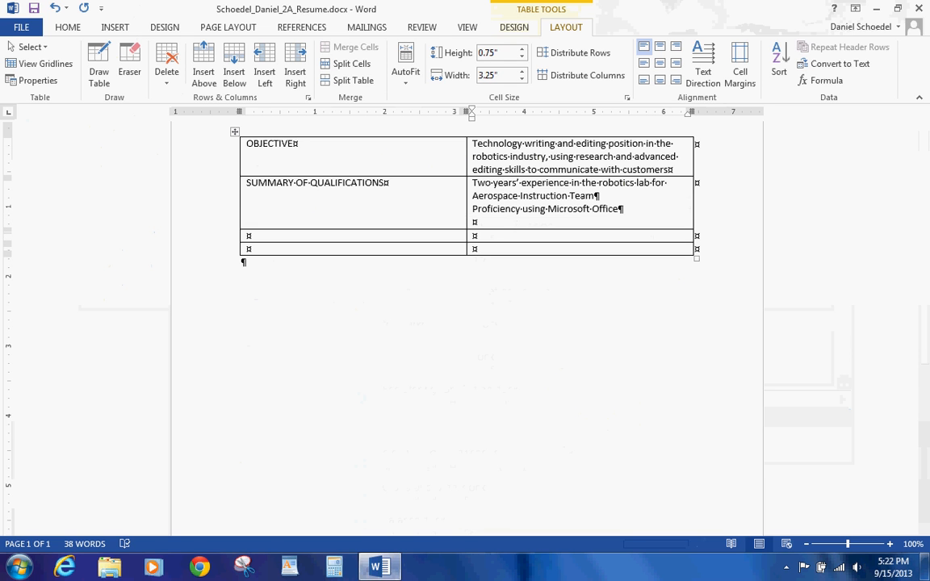
{"action": "type", "text": "Proficieny usi"}
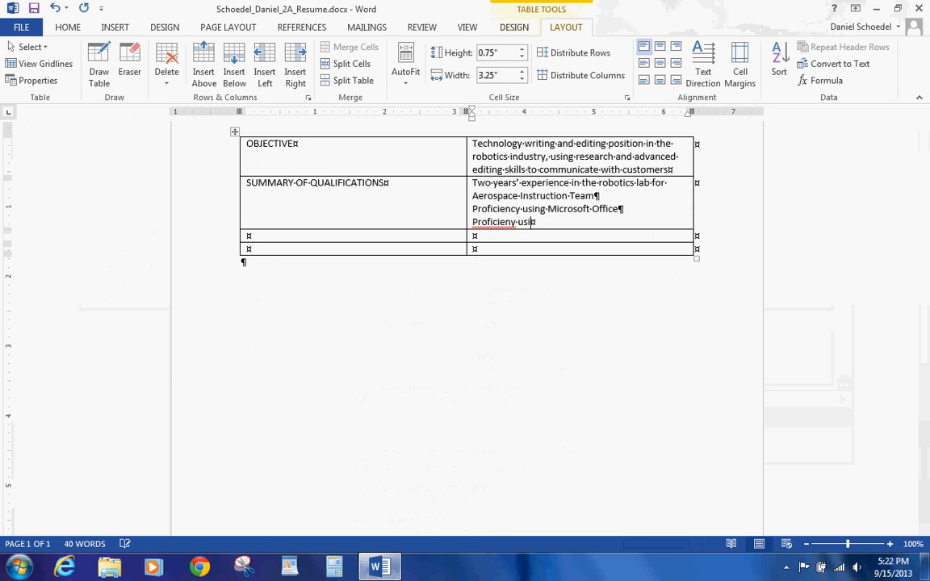
{"action": "type", "text": "ng page layout and design software"}
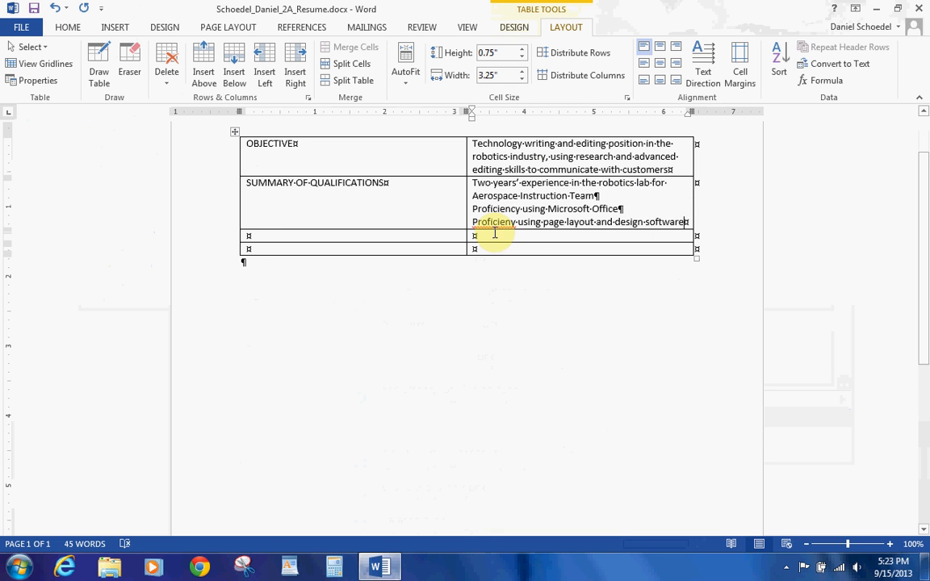
{"action": "right_click", "coordinate": [494, 222]}
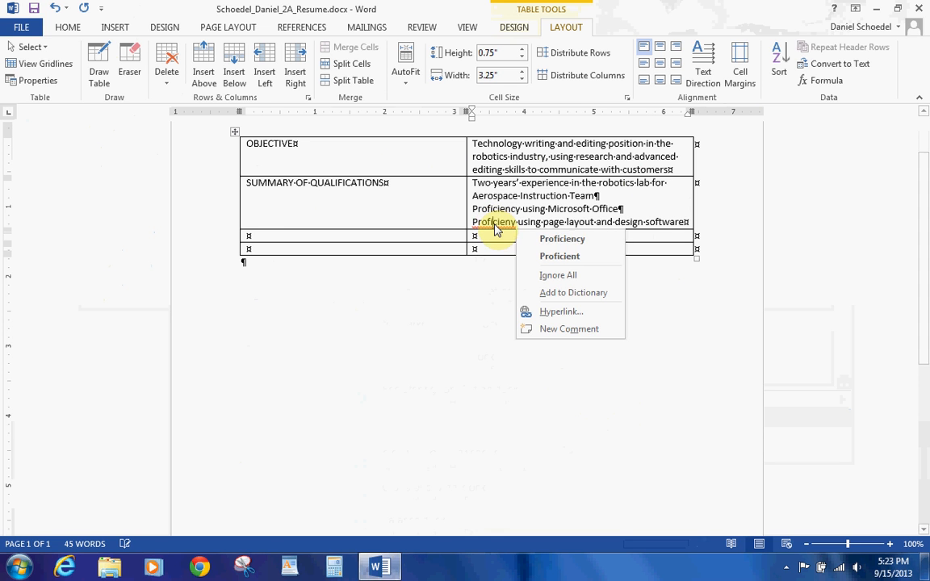
{"action": "left_click", "coordinate": [534, 238]}
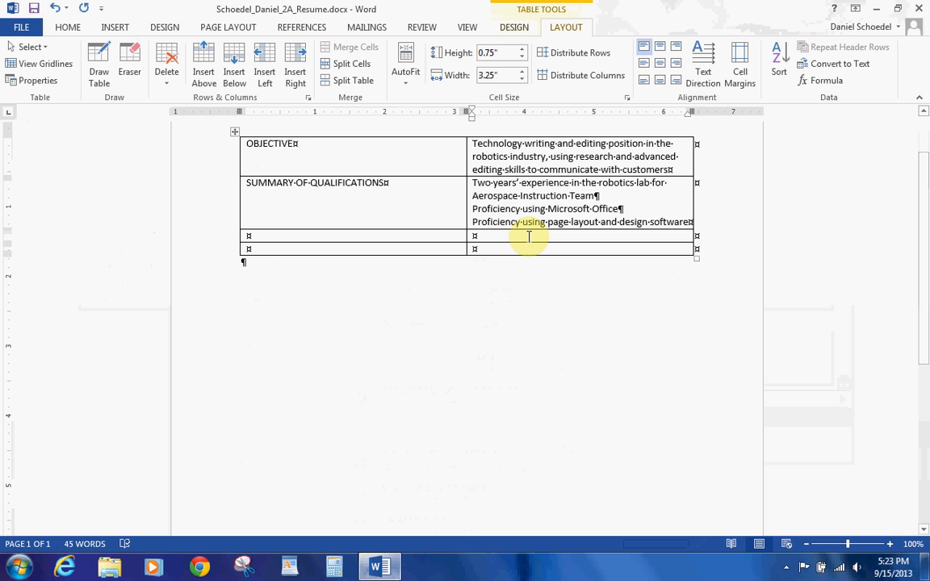
Step: Add 'Fluency in spoken and written Spanish' as the last qualification
{"action": "key", "text": "Return"}
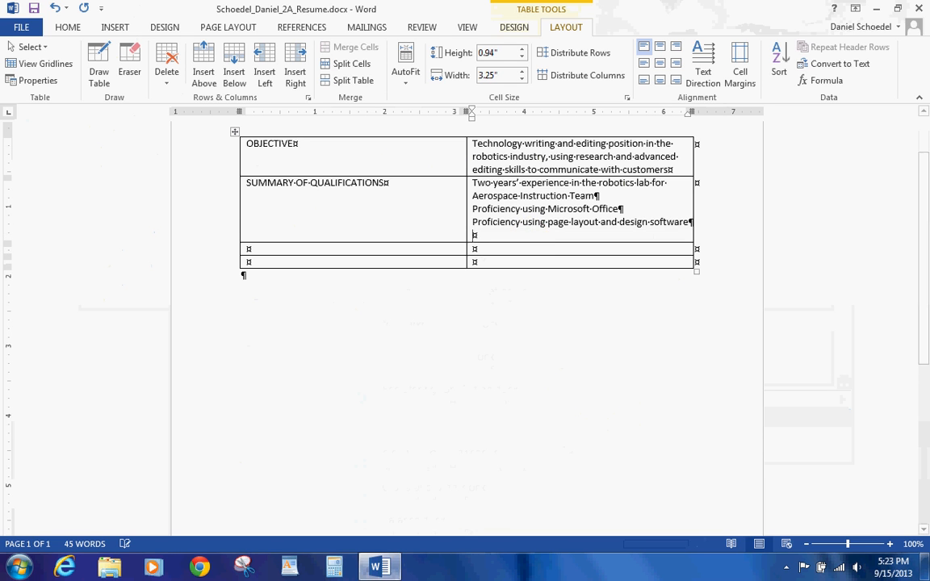
{"action": "type", "text": "Fluency"}
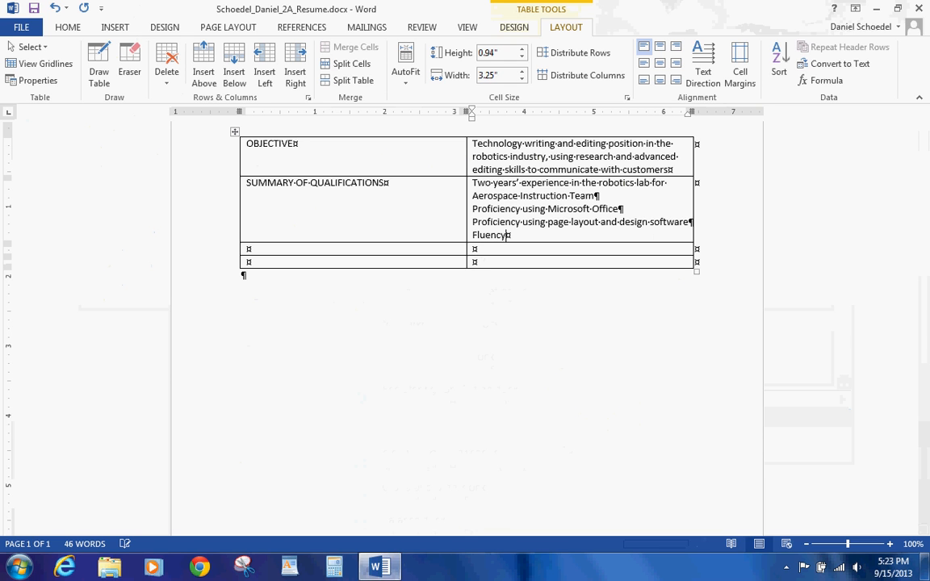
{"action": "type", "text": " in spoken and wri"}
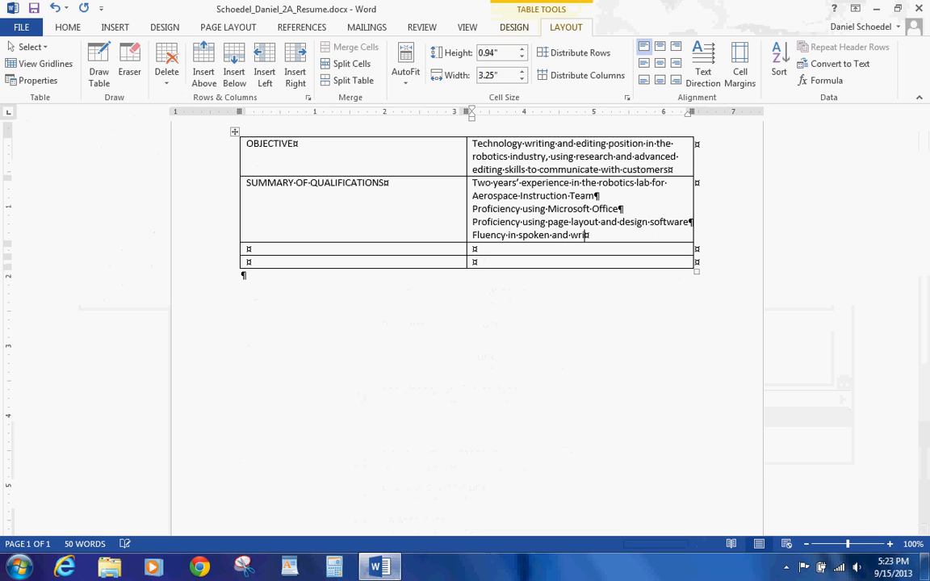
{"action": "type", "text": "tten Spanish"}
{"action": "key", "text": "Tab"}
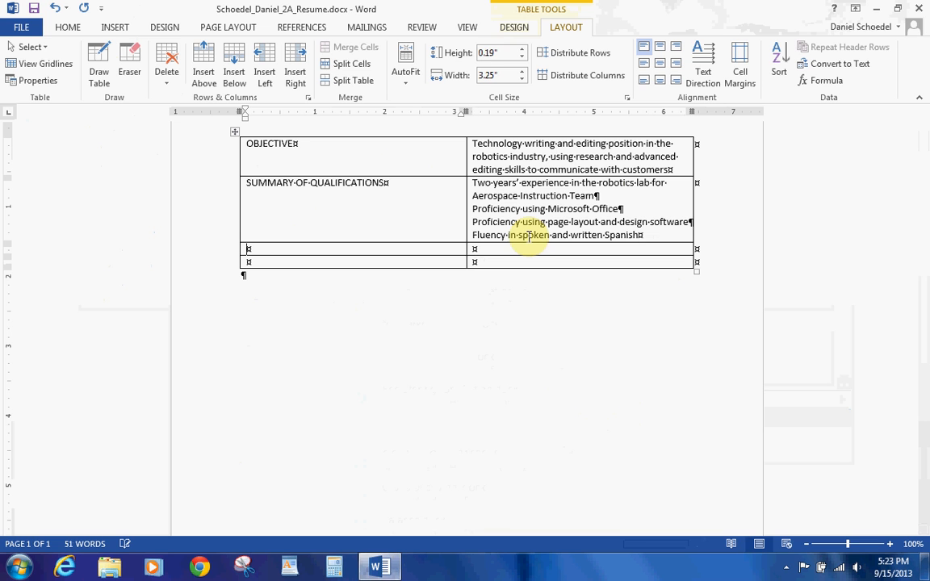
Step: Type the EXPERIENCE heading in row 3's first cell
{"action": "type", "text": "EXPE"}
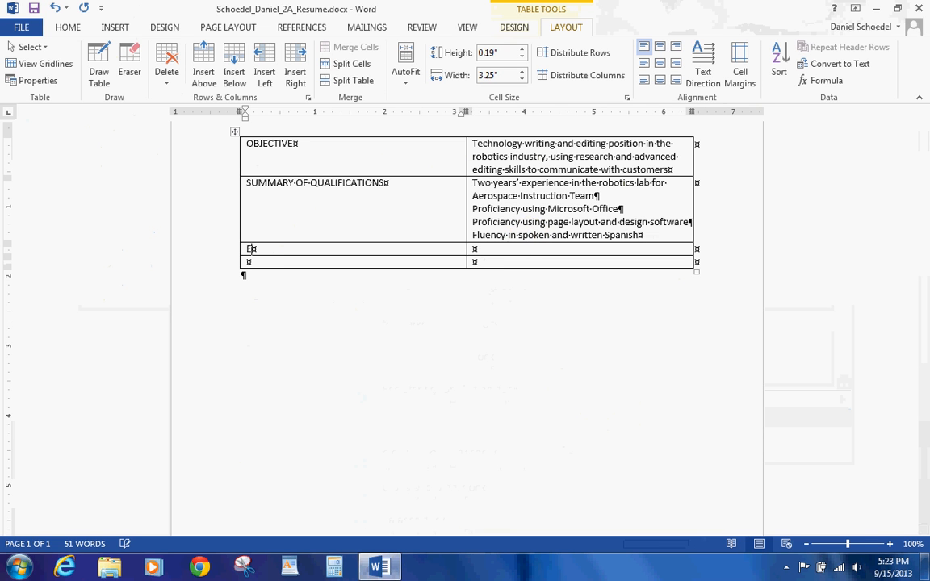
{"action": "key", "text": "BackSpace"}
{"action": "type", "text": "ERICNE"}
{"action": "key", "text": "BackSpace"}
{"action": "key", "text": "BackSpace"}
{"action": "key", "text": "BackSpace"}
{"action": "key", "text": "BackSpace"}
{"action": "type", "text": "IENCE"}
{"action": "key", "text": "Tab"}
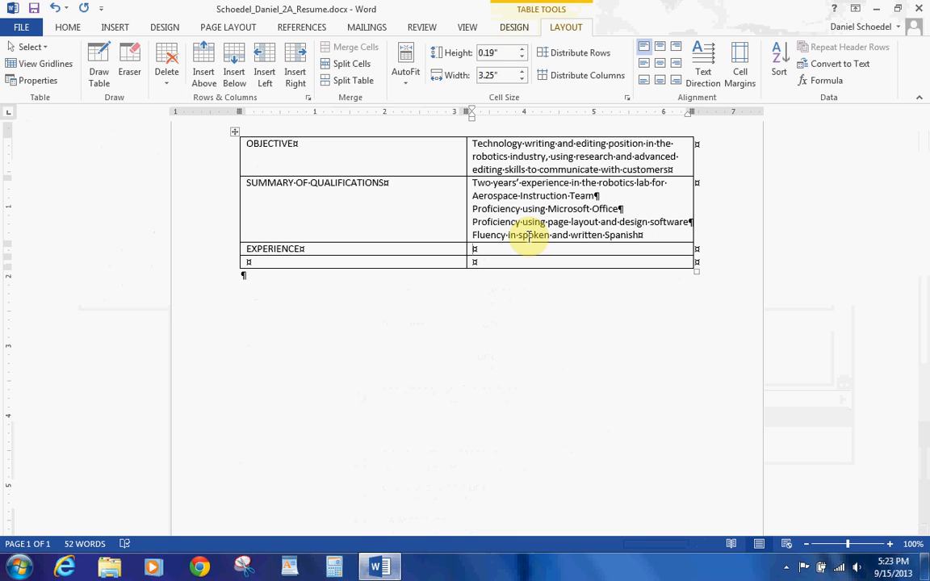
Step: Enter 'Instructional Lab Assistant, Florida Port Community College, St. Petersburg FL. July 2013 to present'
{"action": "type", "text": "Instructio"}
{"action": "key", "text": "BackSpace"}
{"action": "type", "text": "onal"}
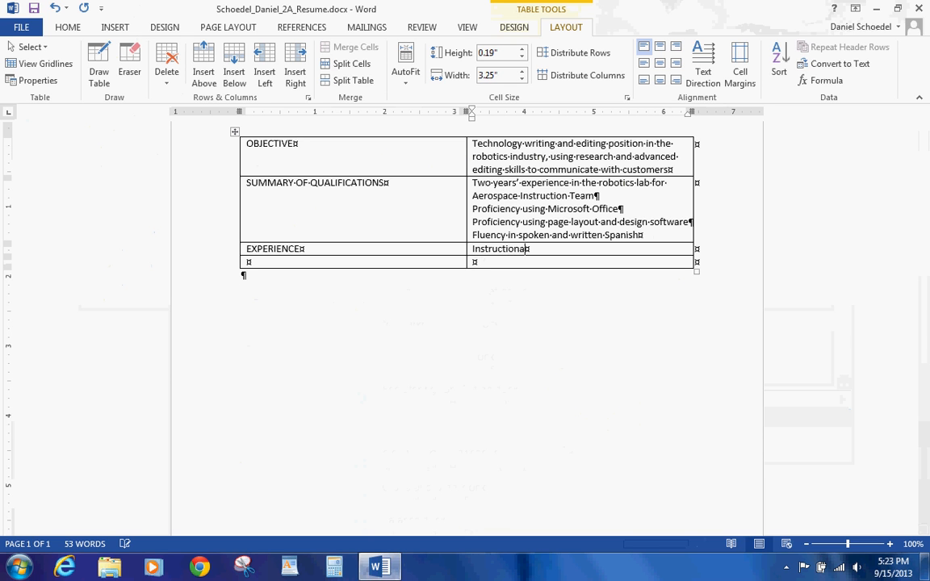
{"action": "type", "text": " Lab As"}
{"action": "type", "text": "sistance"}
{"action": "key", "text": "BackSpace"}
{"action": "type", "text": "t, Florida"}
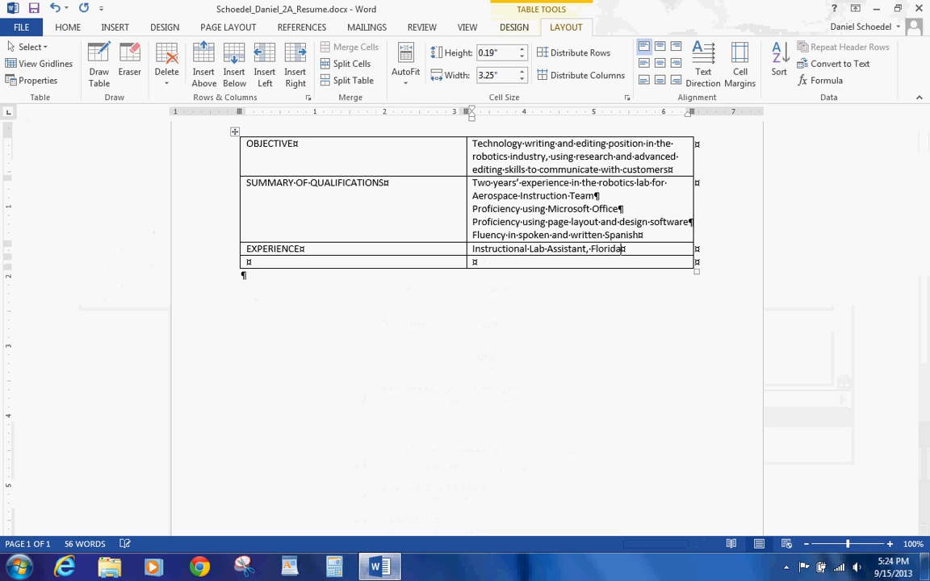
{"action": "type", "text": " Port Community College"}
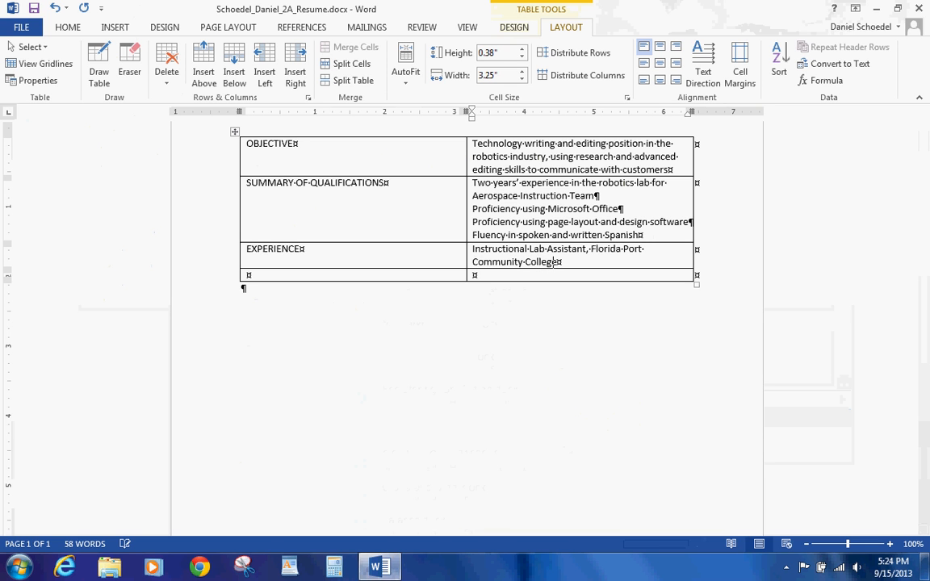
{"action": "type", "text": ", St. Petersb"}
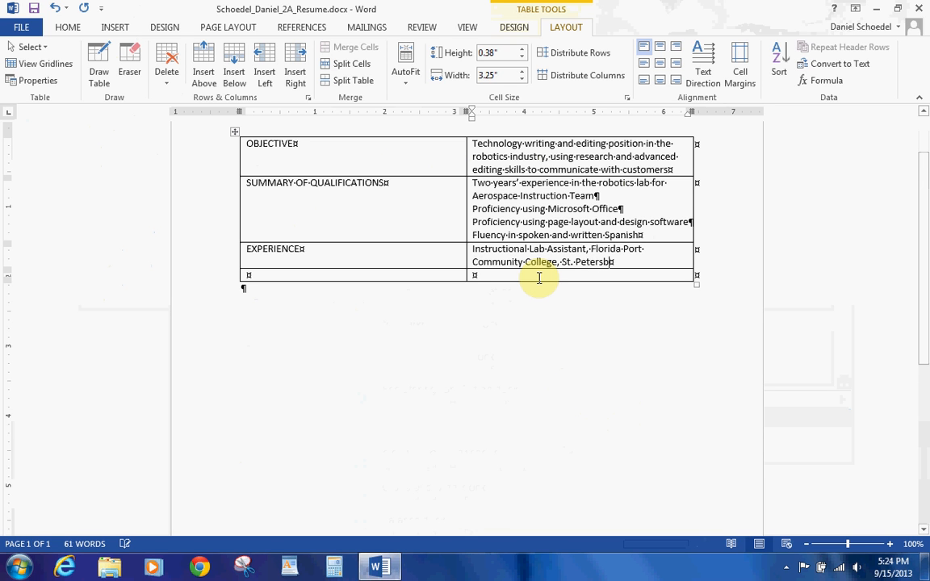
{"action": "type", "text": "urg FL. July"}
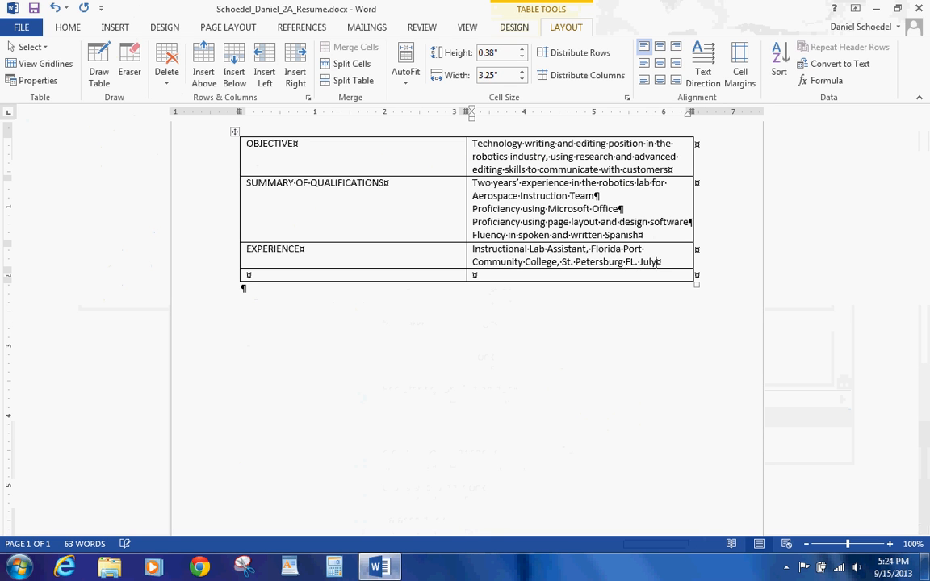
{"action": "type", "text": " 2013 to pre"}
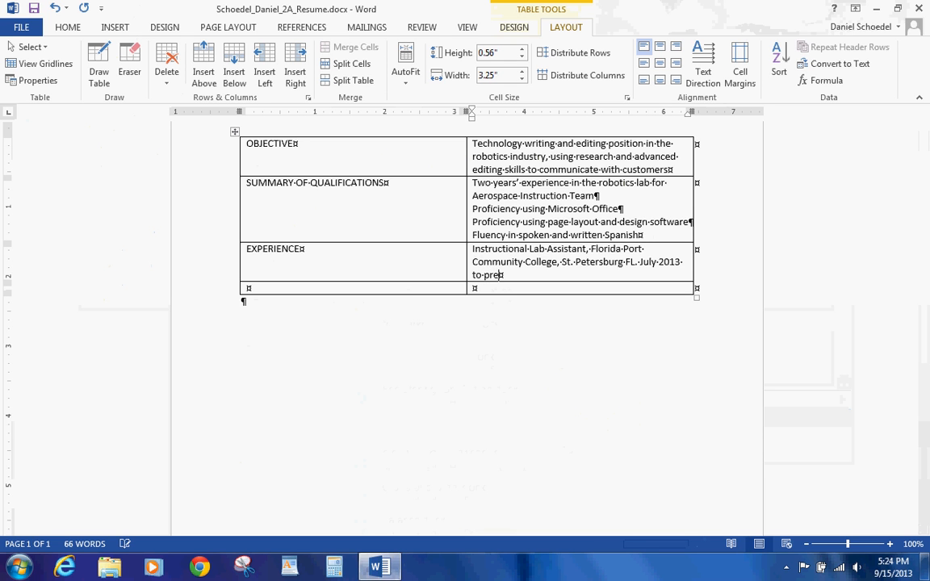
{"action": "type", "text": "sent"}
{"action": "key", "text": "Return"}
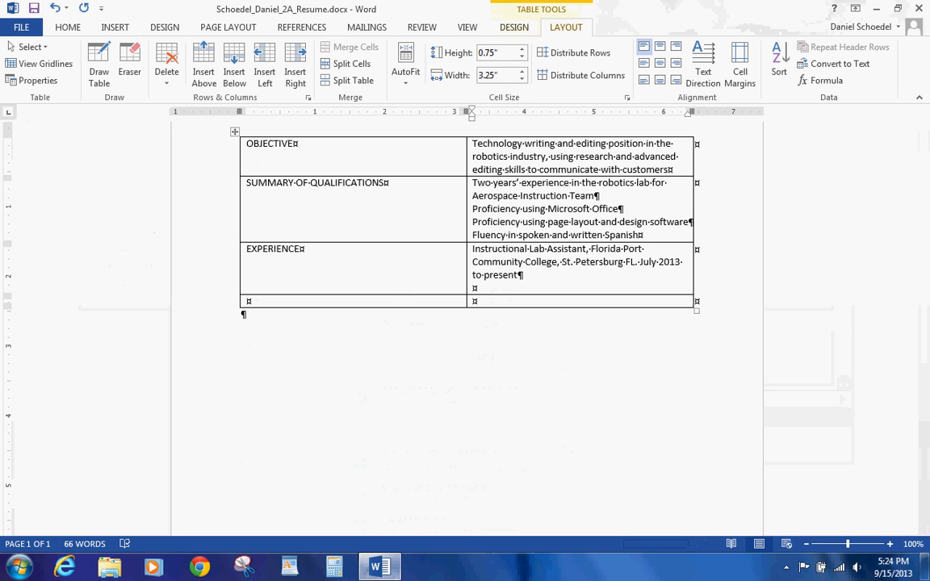
Step: Add two duties: assisting robotics professors with experiments and setting up Aerospace Instruction Team practice sessions
{"action": "type", "text": "Assist robotics professo"}
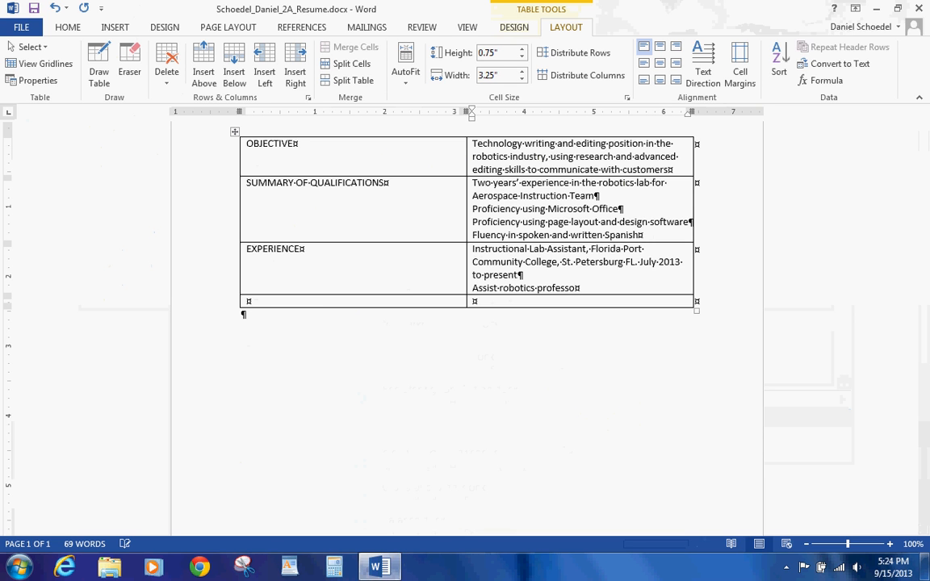
{"action": "type", "text": "rs with sophisti"}
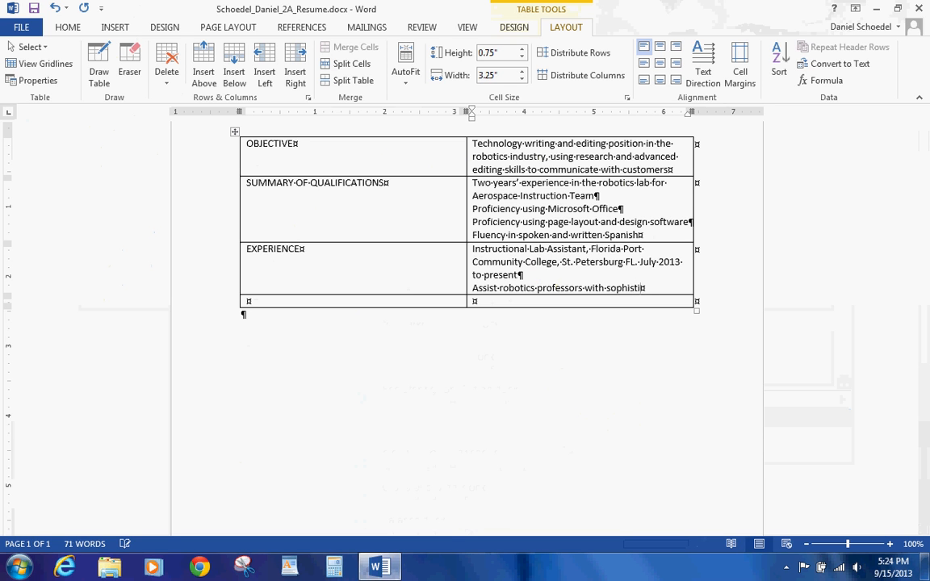
{"action": "type", "text": "cated expirements"}
{"action": "key", "text": "Return"}
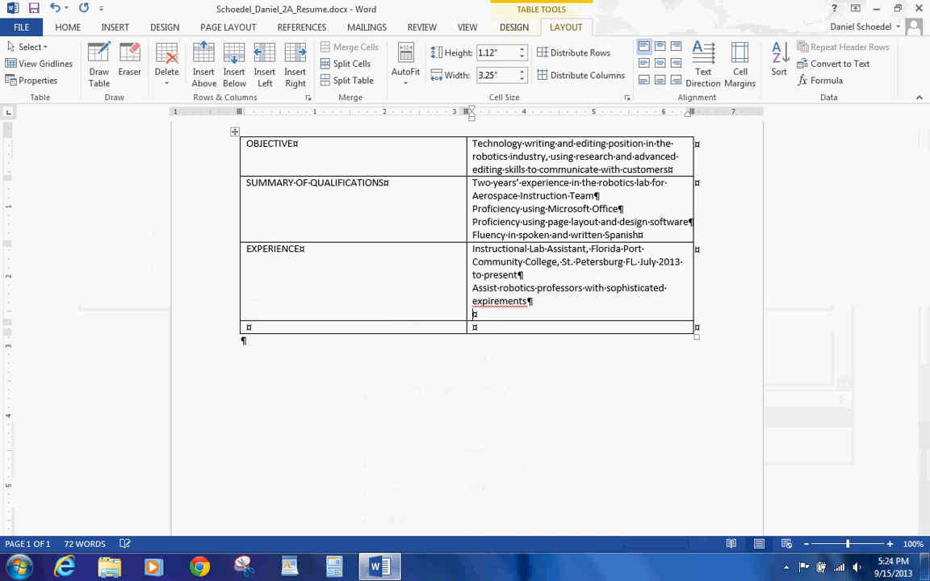
{"action": "right_click", "coordinate": [519, 302]}
{"action": "left_click", "coordinate": [544, 318]}
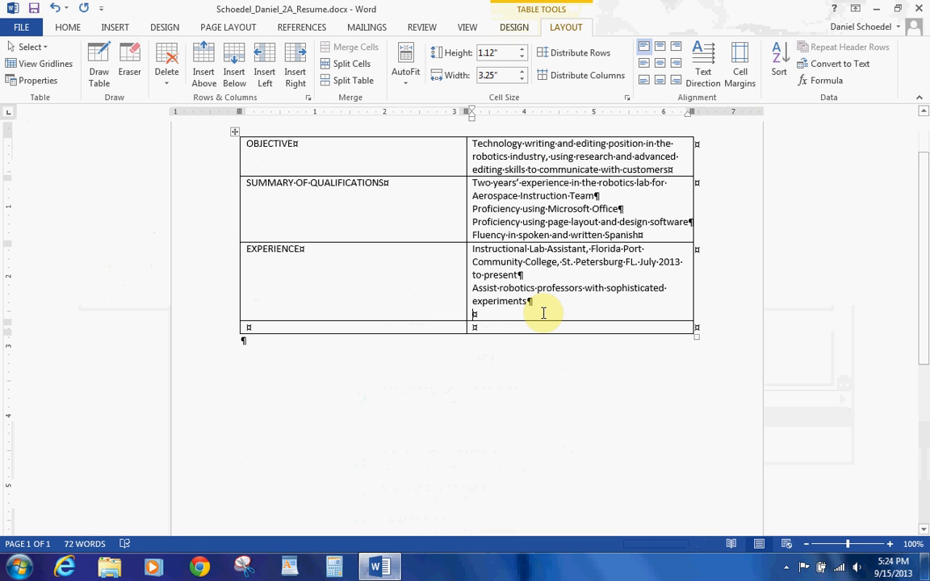
{"action": "type", "text": "Set u"}
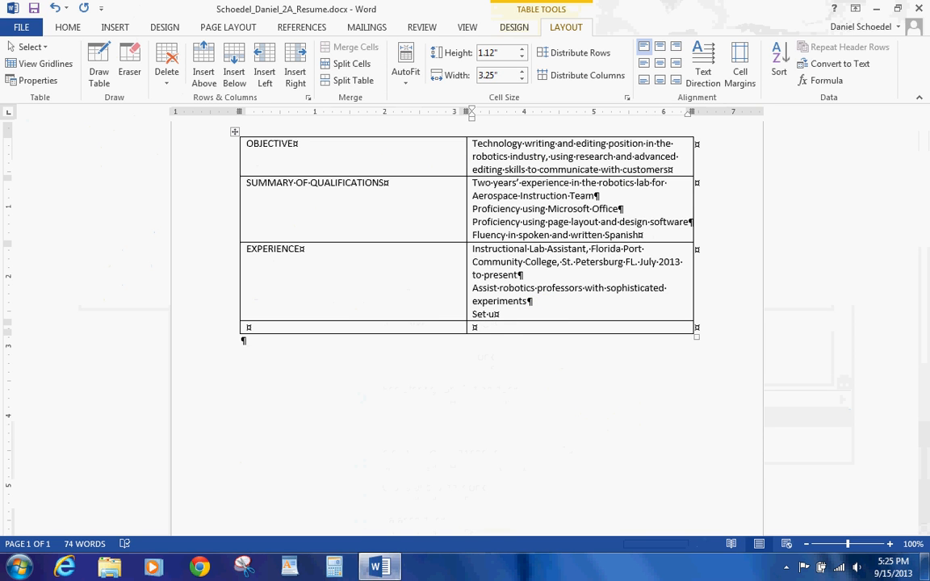
{"action": "type", "text": "p robotics practice sessions for Aerospace"}
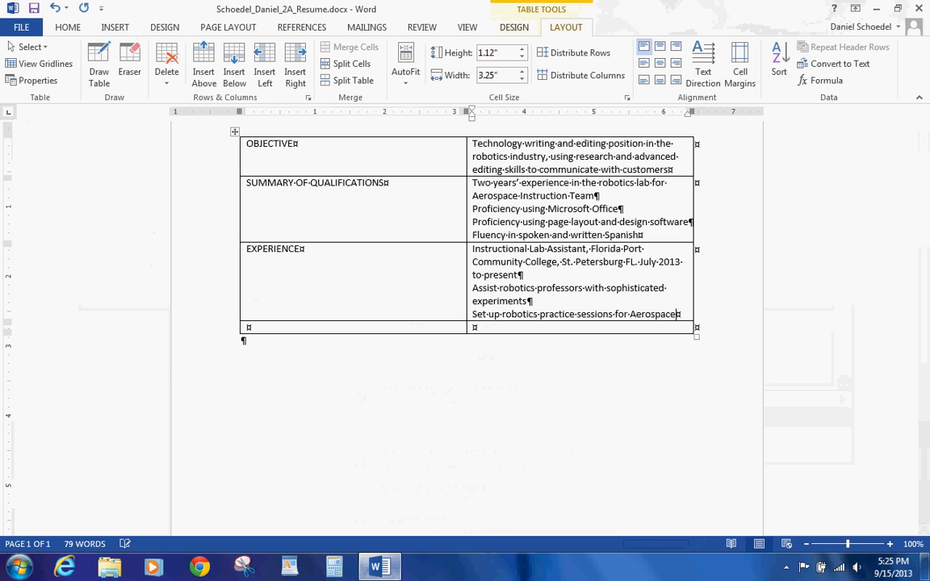
{"action": "type", "text": " Instru"}
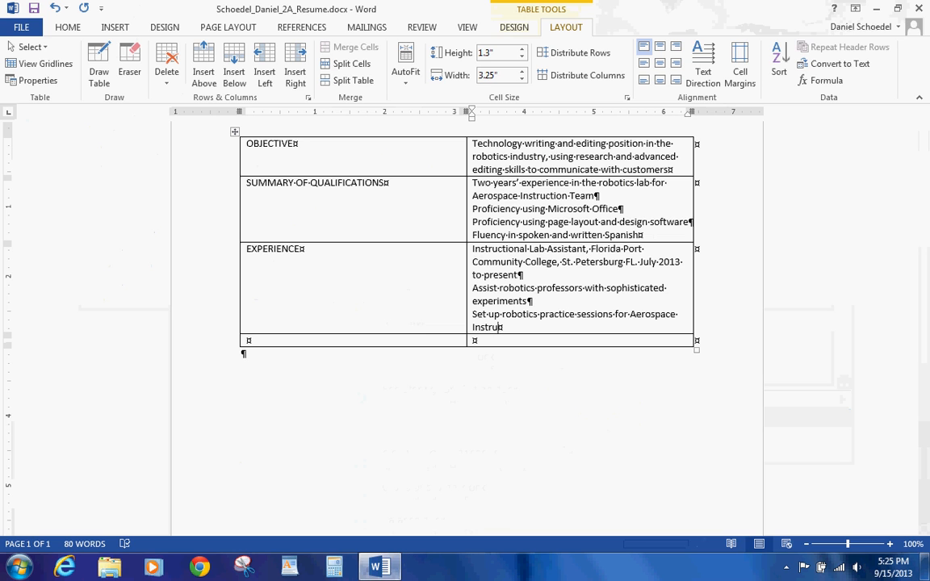
{"action": "type", "text": "ction Team"}
{"action": "key", "text": "Return"}
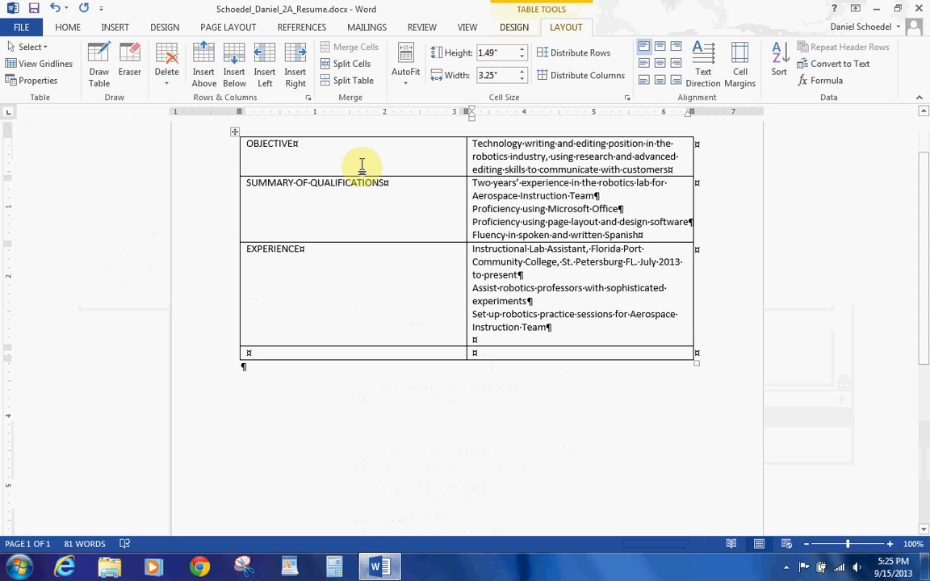
Step: Insert text from w02A_Experience.docx in the w02_student_data_files folder into the EXPERIENCE cell
{"action": "left_click", "coordinate": [116, 29]}
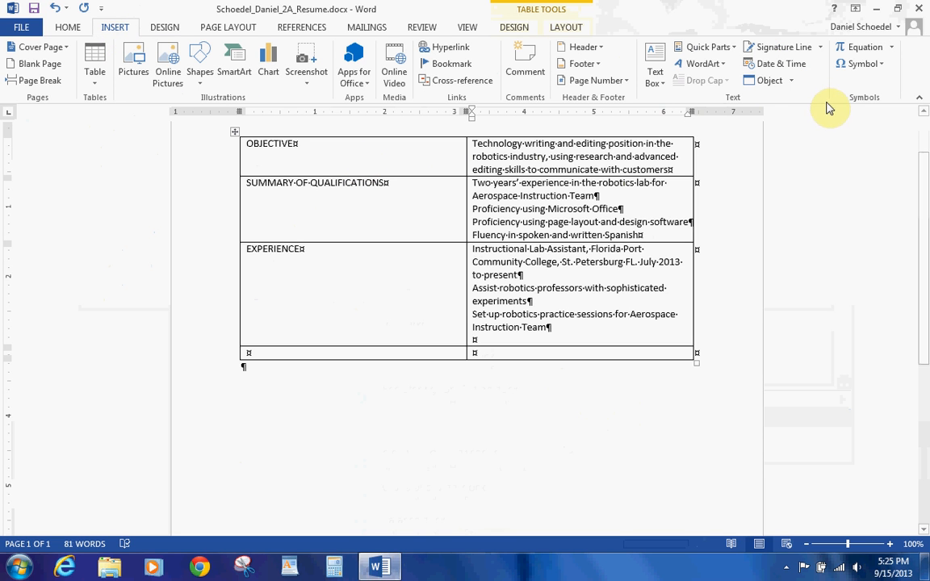
{"action": "left_click", "coordinate": [793, 80]}
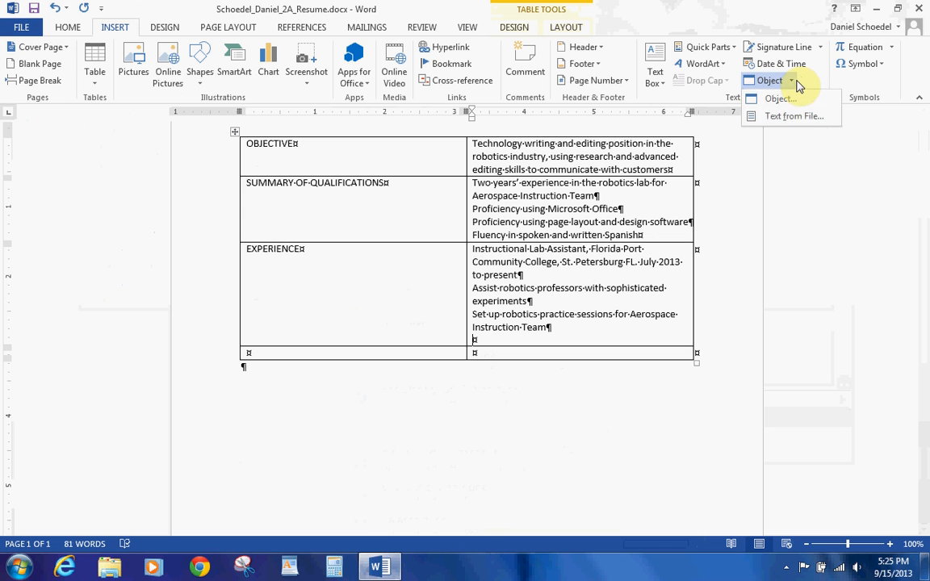
{"action": "left_click", "coordinate": [787, 119]}
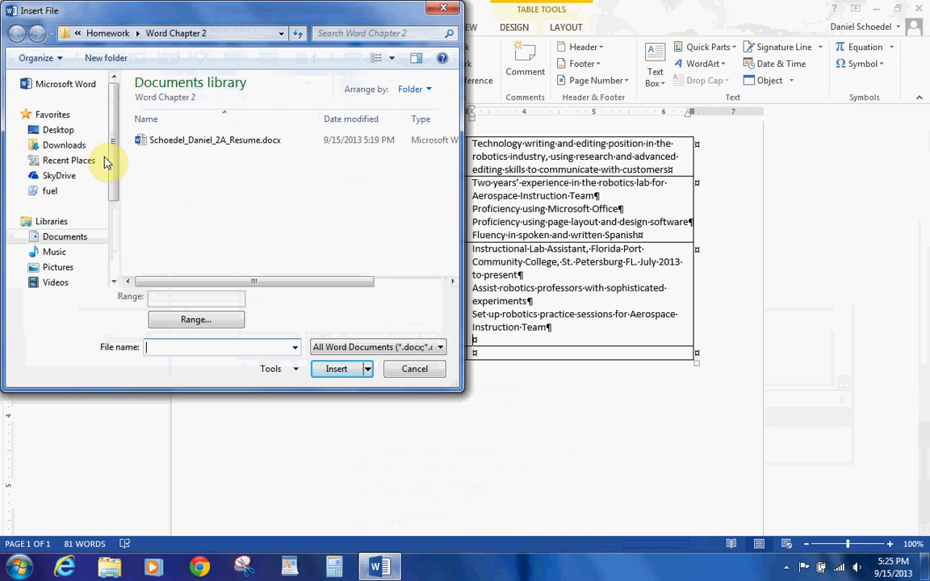
{"action": "left_click", "coordinate": [71, 235]}
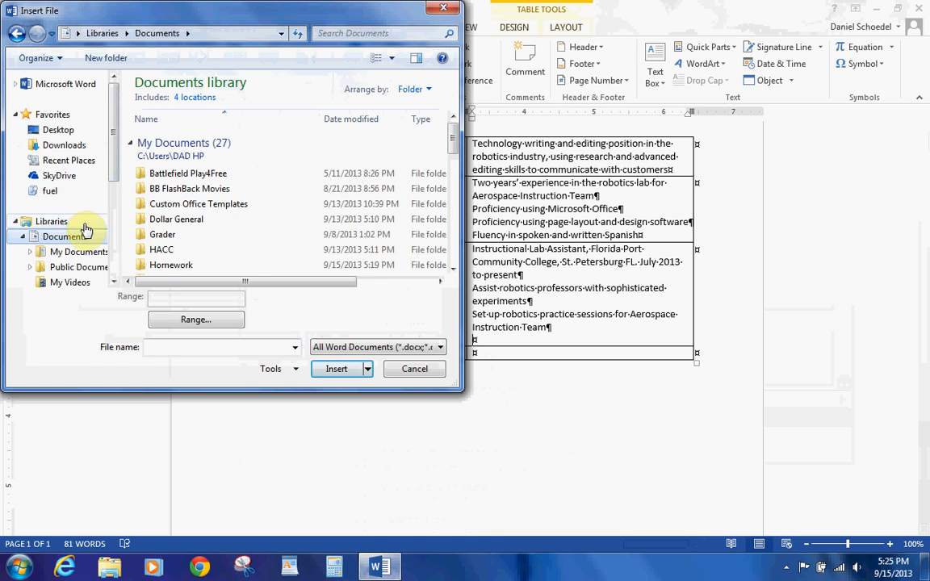
{"action": "double_click", "coordinate": [160, 250]}
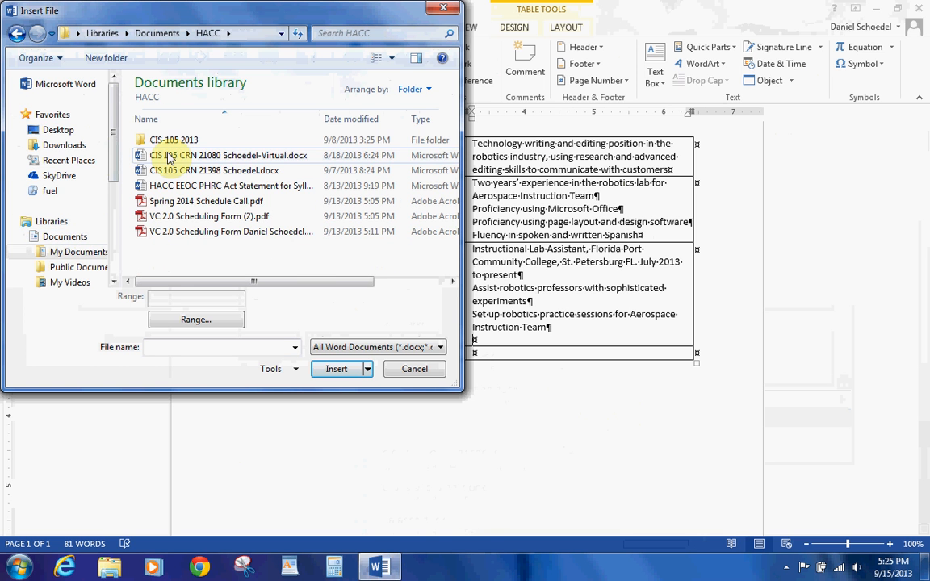
{"action": "double_click", "coordinate": [170, 140]}
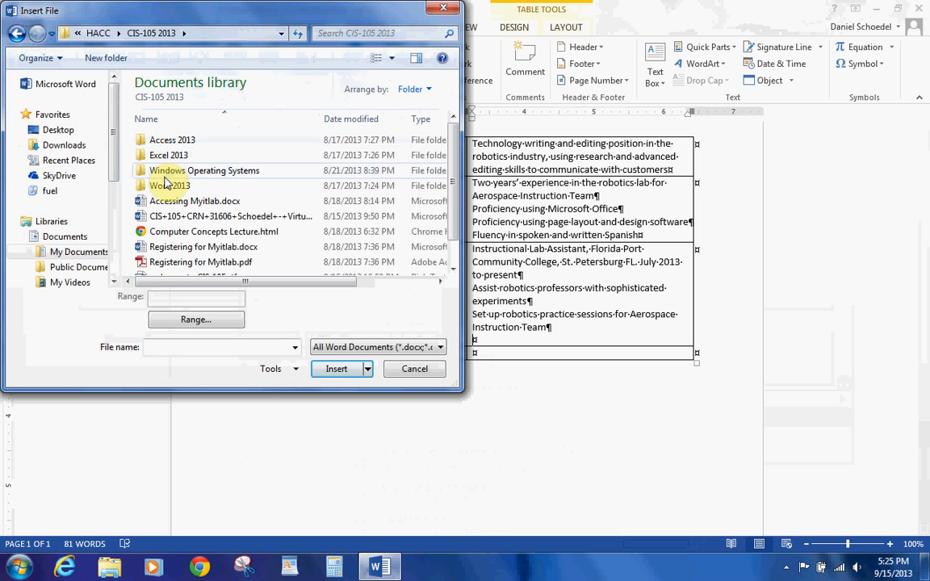
{"action": "double_click", "coordinate": [155, 184]}
{"action": "double_click", "coordinate": [166, 157]}
{"action": "double_click", "coordinate": [166, 158]}
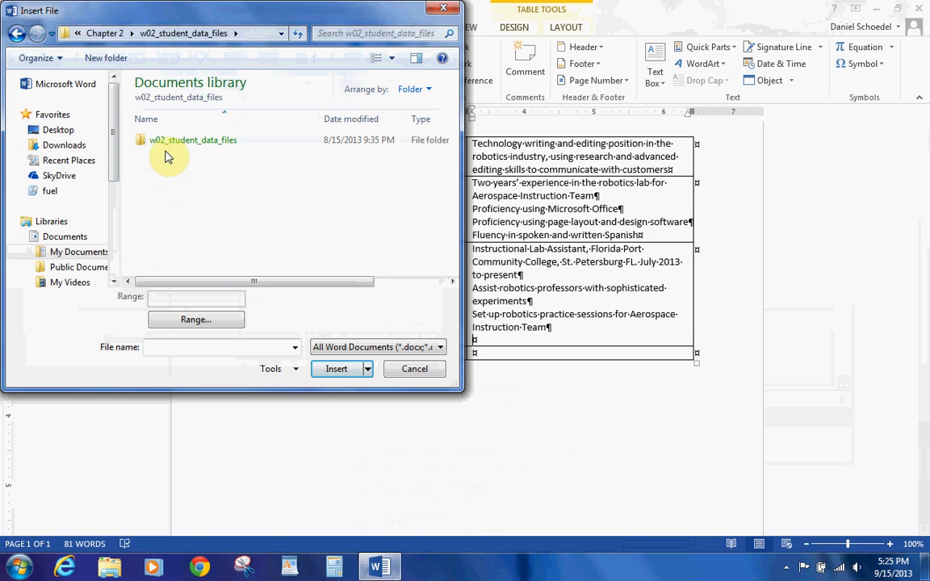
{"action": "double_click", "coordinate": [167, 148]}
{"action": "left_click", "coordinate": [170, 172]}
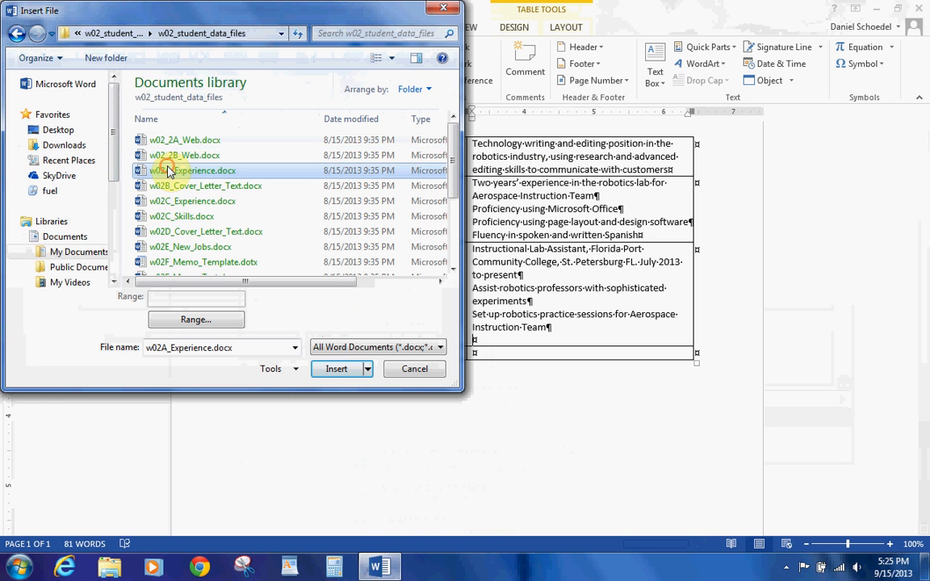
{"action": "left_click", "coordinate": [322, 368]}
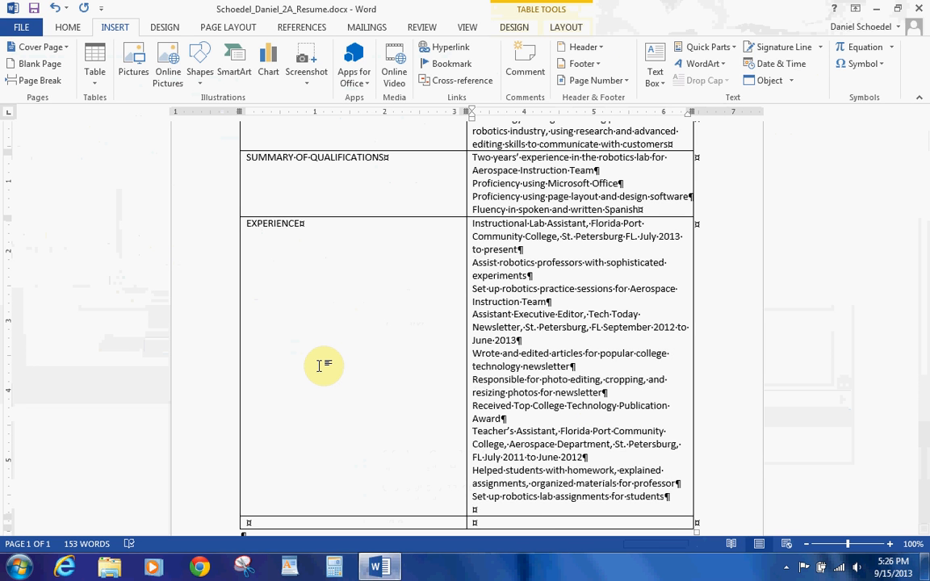
Step: Remove the trailing empty line and type HONORS AND ACTIVITIES in the last row
{"action": "key", "text": "BackSpace"}
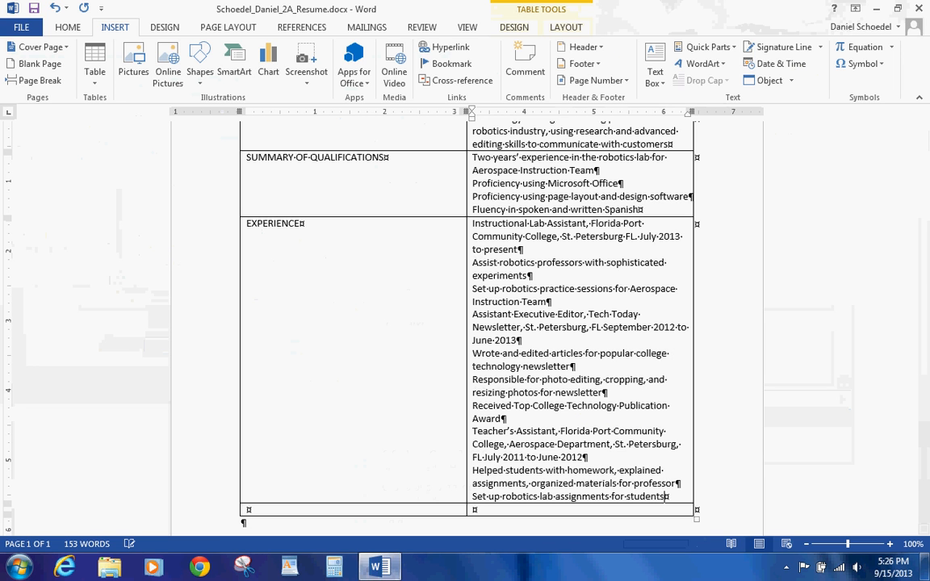
{"action": "key", "text": "Tab"}
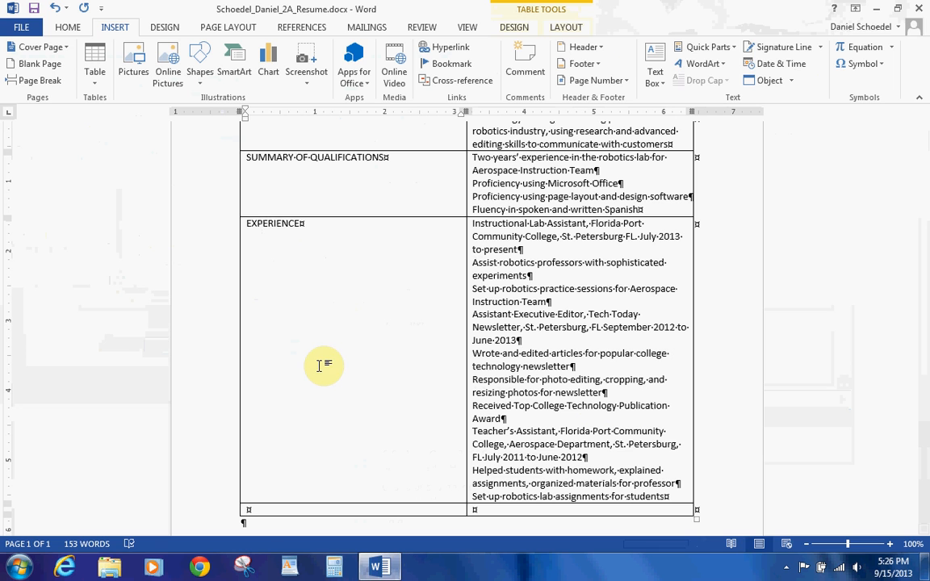
{"action": "type", "text": "HONORS"}
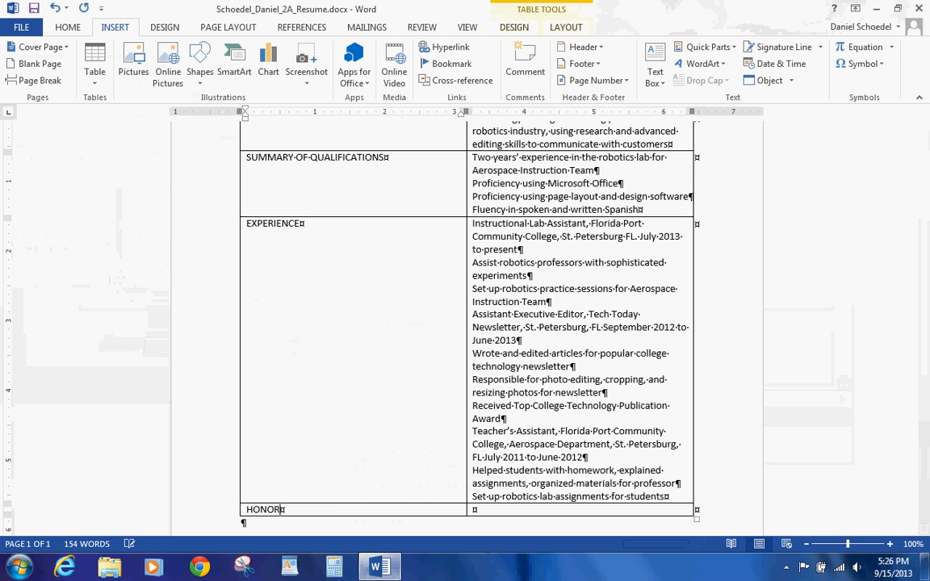
{"action": "type", "text": " AND ACTIVITIES"}
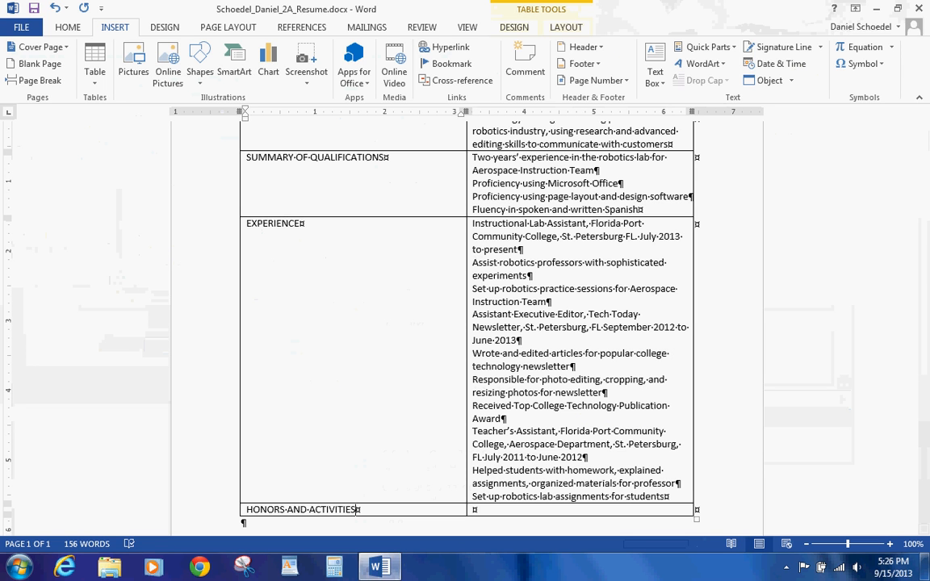
{"action": "key", "text": "Tab"}
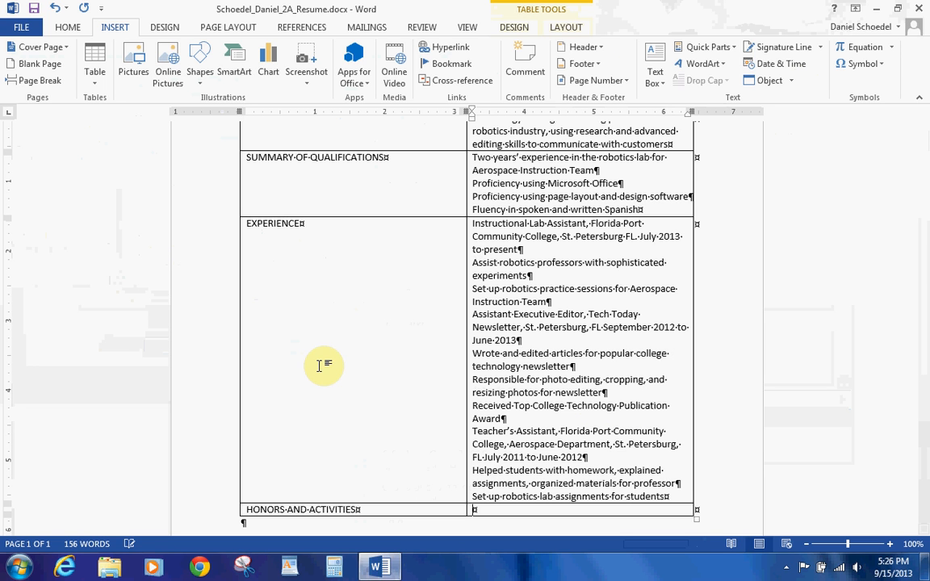
Step: List Pi Tau Sigma membership, Dean's List for six semesters, and Student Mentor in engineering programs
{"action": "type", "text": "Elected "}
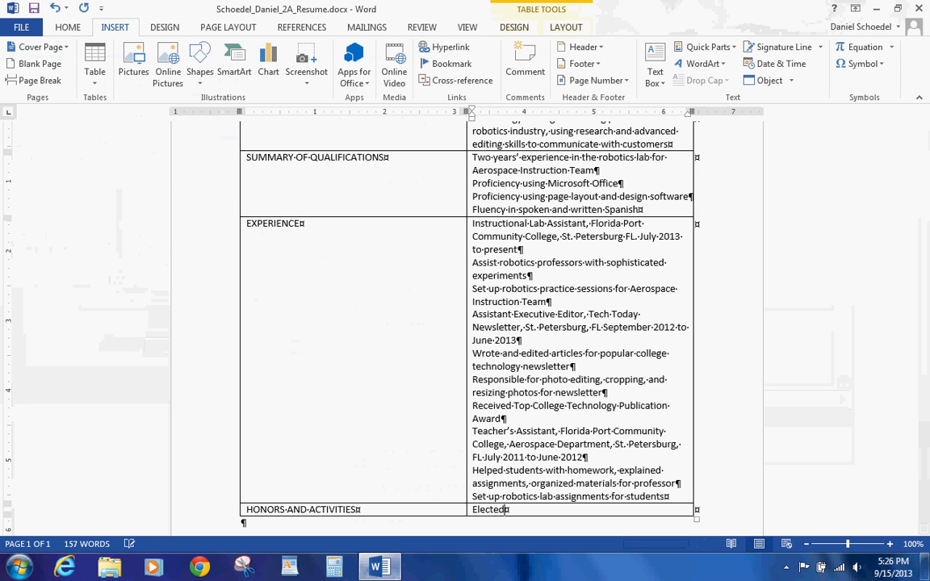
{"action": "type", "text": "to Pi Tau Sigma"}
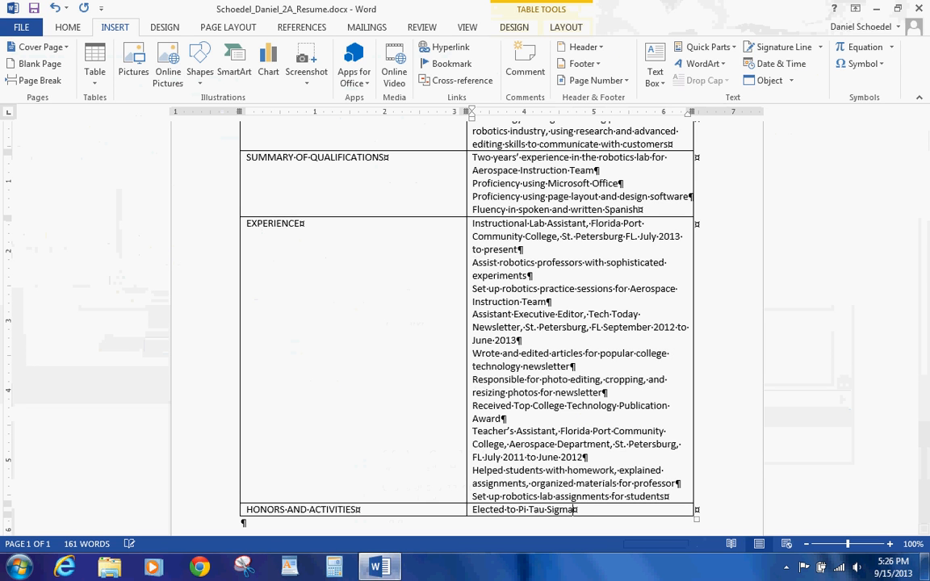
{"action": "type", "text": ", honor society for me"}
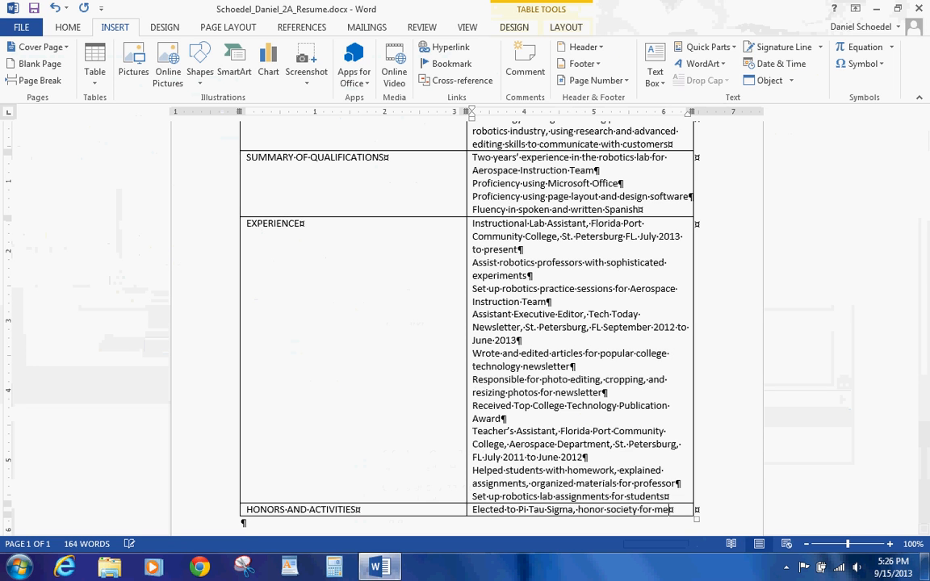
{"action": "type", "text": "chanical "}
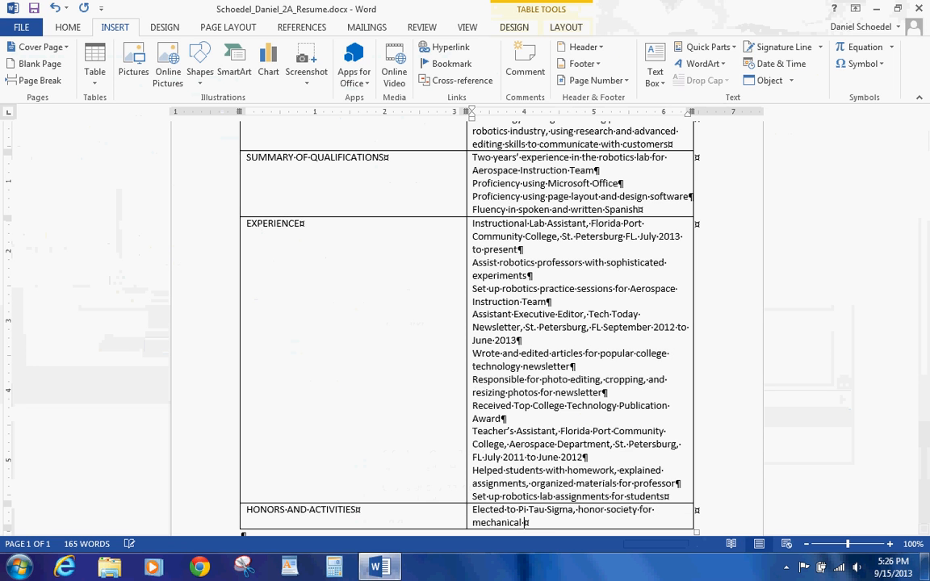
{"action": "type", "text": "engineers"}
{"action": "key", "text": "Return"}
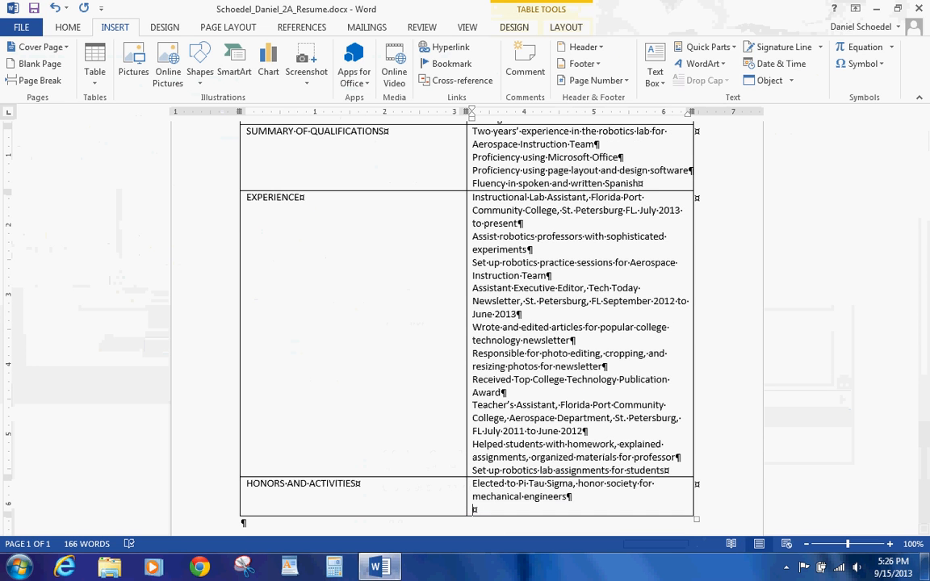
{"action": "type", "text": "Qu"}
{"action": "type", "text": "alified"}
{"action": "type", "text": " for Dea"}
{"action": "type", "text": "n's List"}
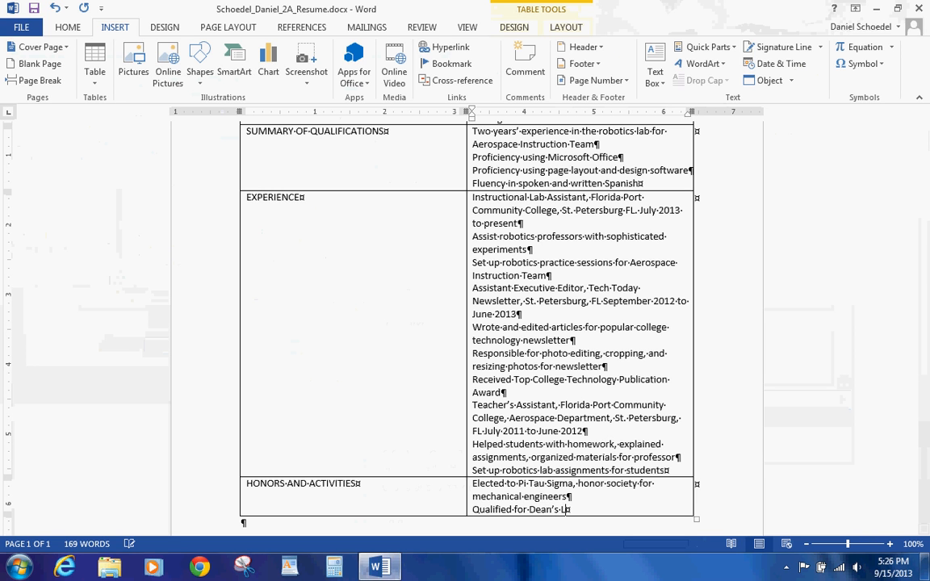
{"action": "type", "text": ", six semesters"}
{"action": "key", "text": "Return"}
{"action": "type", "text": "Stude"}
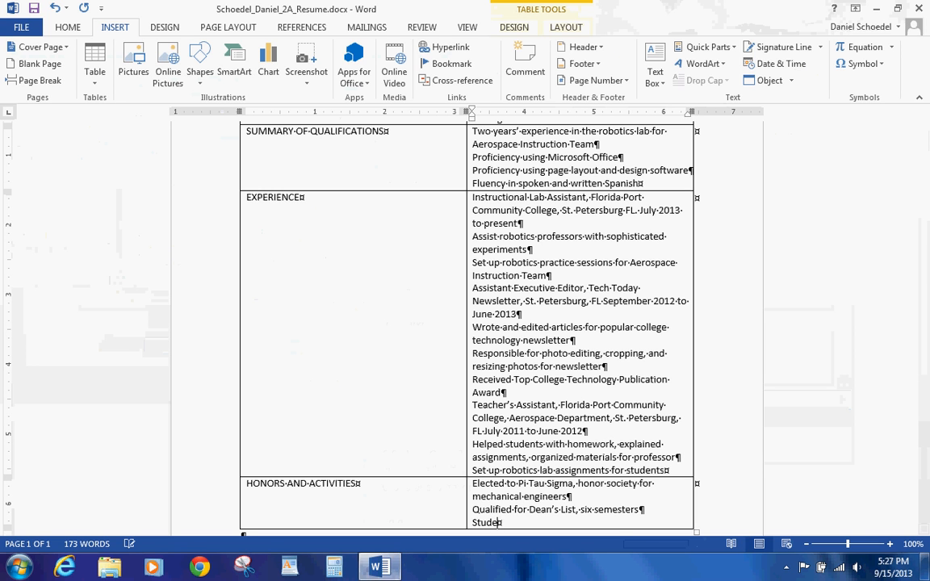
{"action": "type", "text": "nt Mentor, help other studetns"}
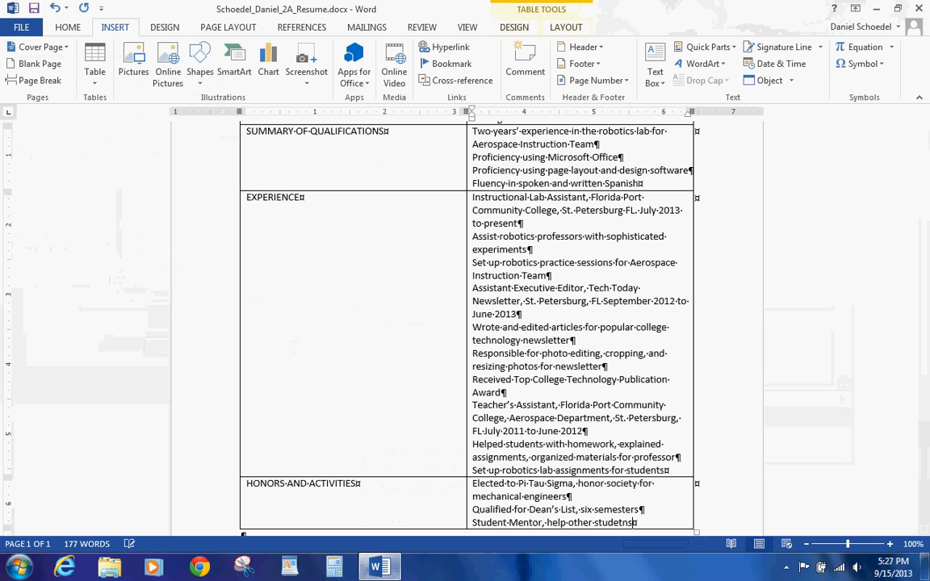
{"action": "key", "text": "BackSpace"}
{"action": "key", "text": "BackSpace"}
{"action": "key", "text": "BackSpace"}
{"action": "type", "text": "nts in engineering programs"}
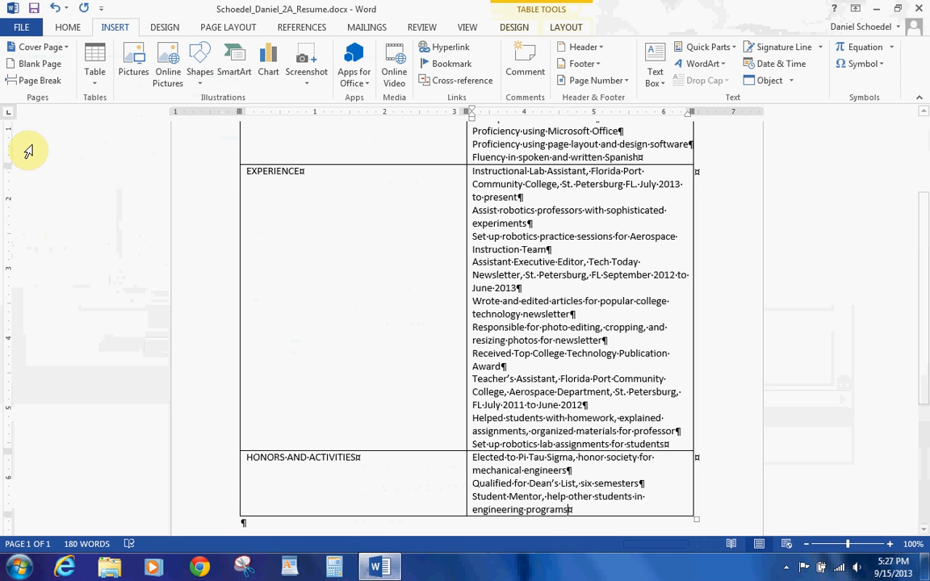
Step: Save the resume and select the four qualification lines
{"action": "left_click", "coordinate": [33, 9]}
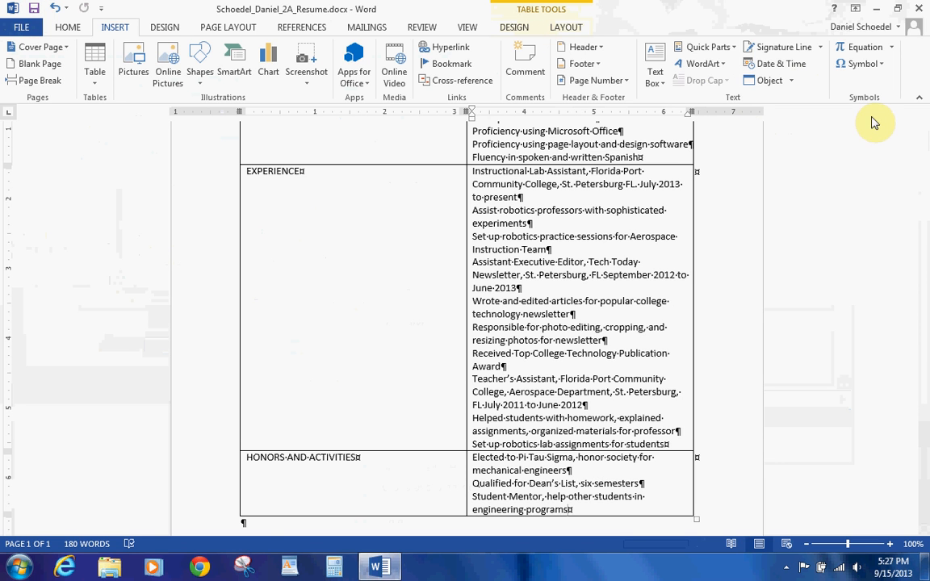
{"action": "left_click", "coordinate": [921, 124]}
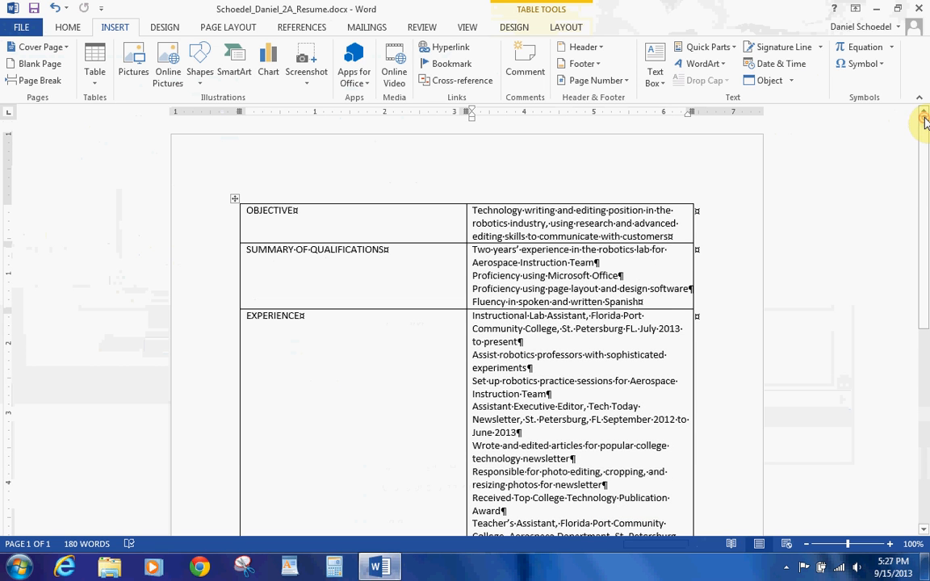
{"action": "left_click", "coordinate": [638, 299]}
{"action": "left_click_drag", "start_coordinate": [638, 298], "coordinate": [484, 257]}
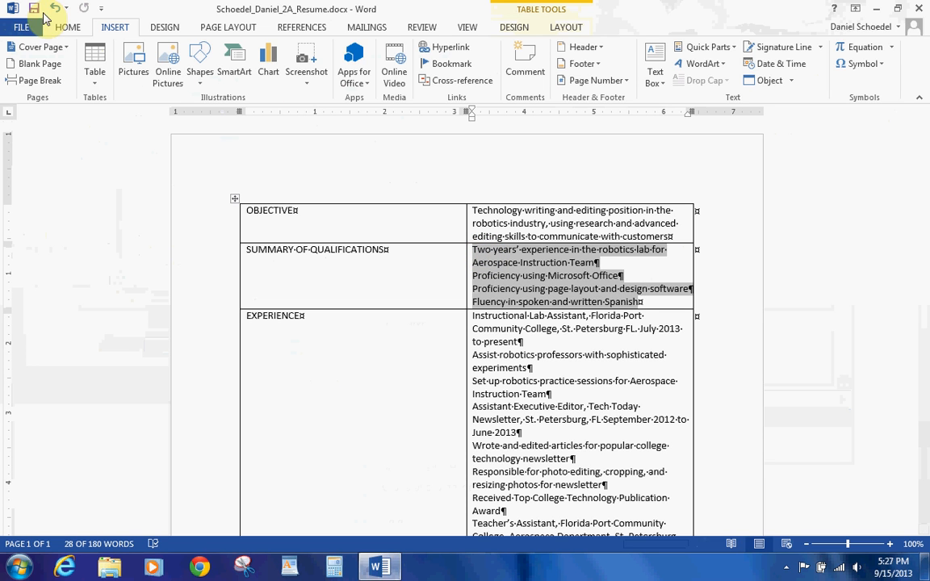
Step: Bullet the qualification lines and decrease their indent to the cell edge
{"action": "left_click", "coordinate": [66, 30]}
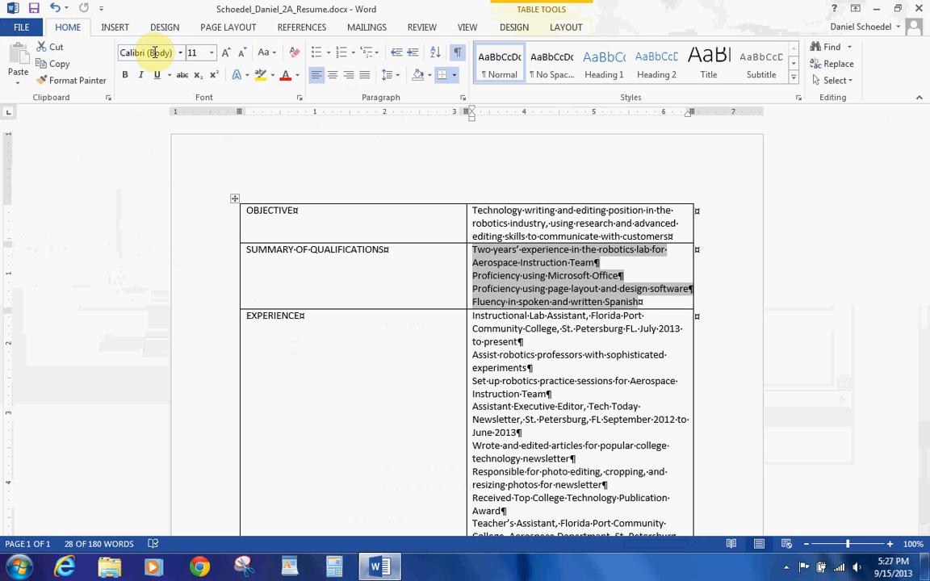
{"action": "left_click", "coordinate": [318, 58]}
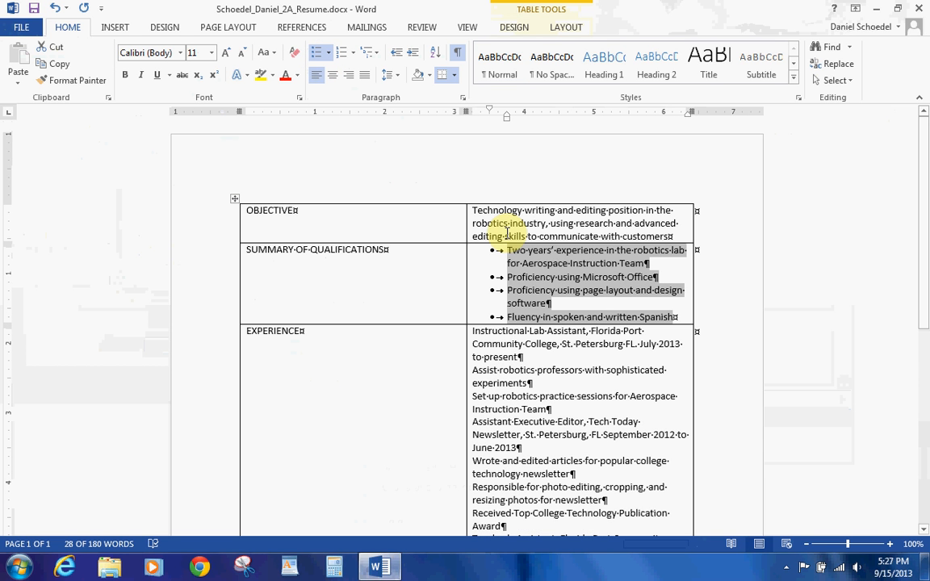
{"action": "left_click", "coordinate": [397, 60]}
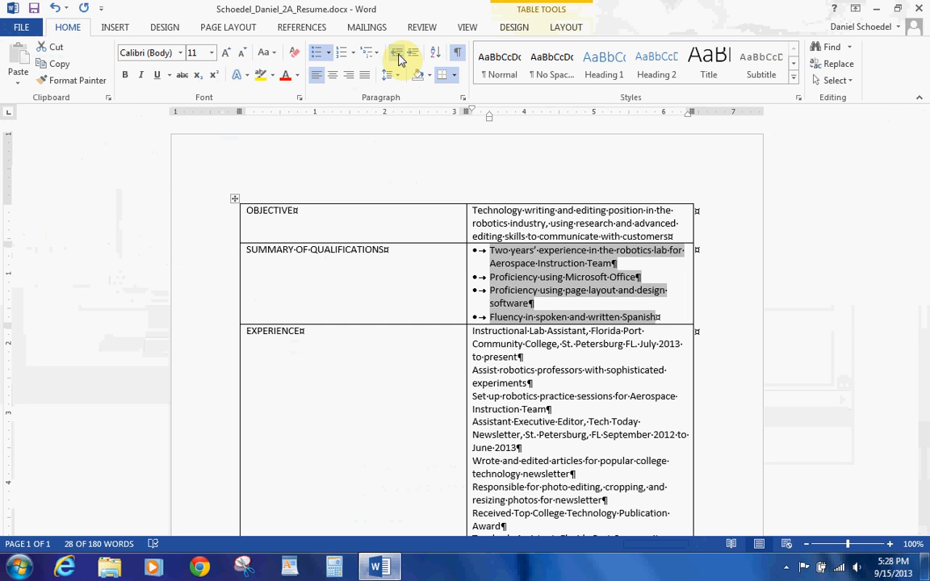
Step: Copy the bullet format with Format Painter onto the lab assistant, editor and teaching assistant duties
{"action": "left_click", "coordinate": [59, 84]}
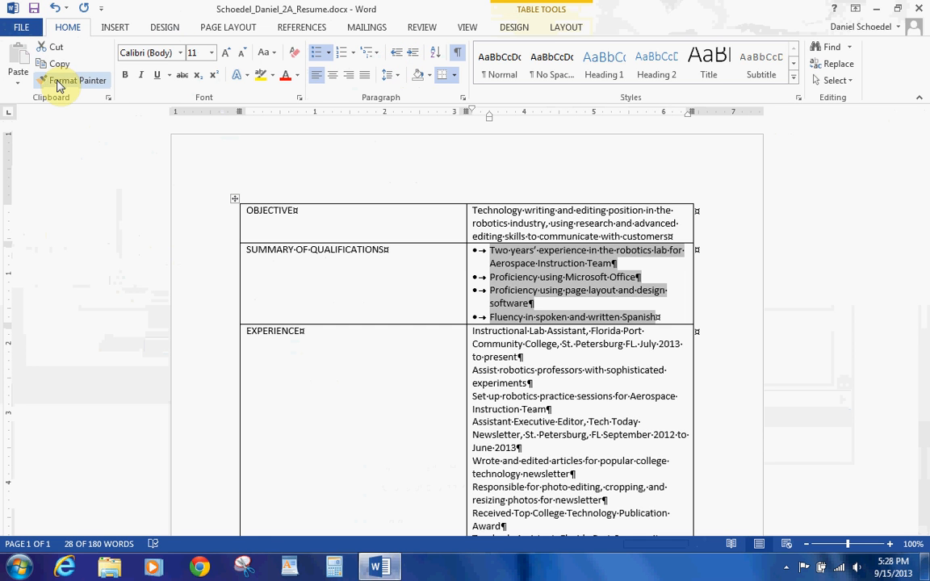
{"action": "left_click", "coordinate": [59, 85]}
{"action": "left_click", "coordinate": [58, 86]}
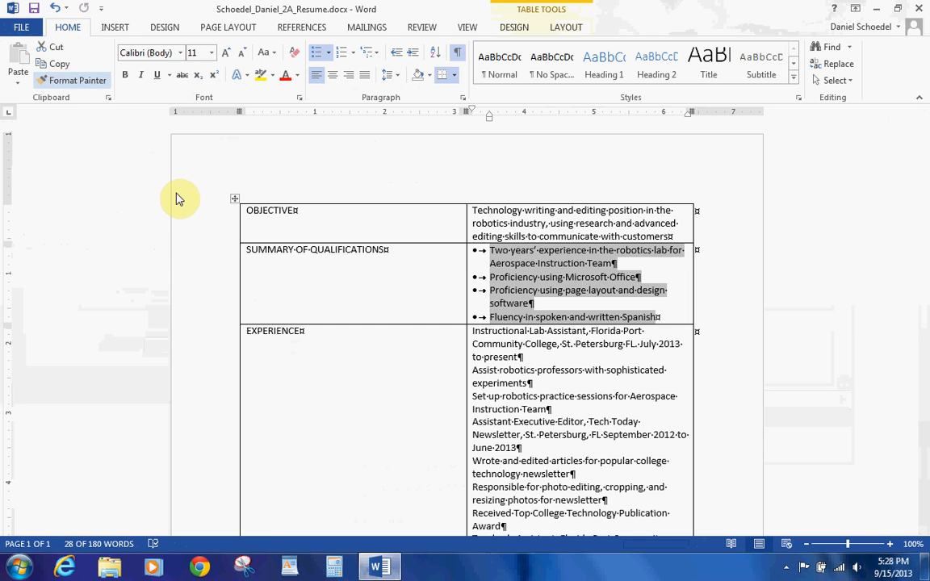
{"action": "left_click", "coordinate": [71, 84]}
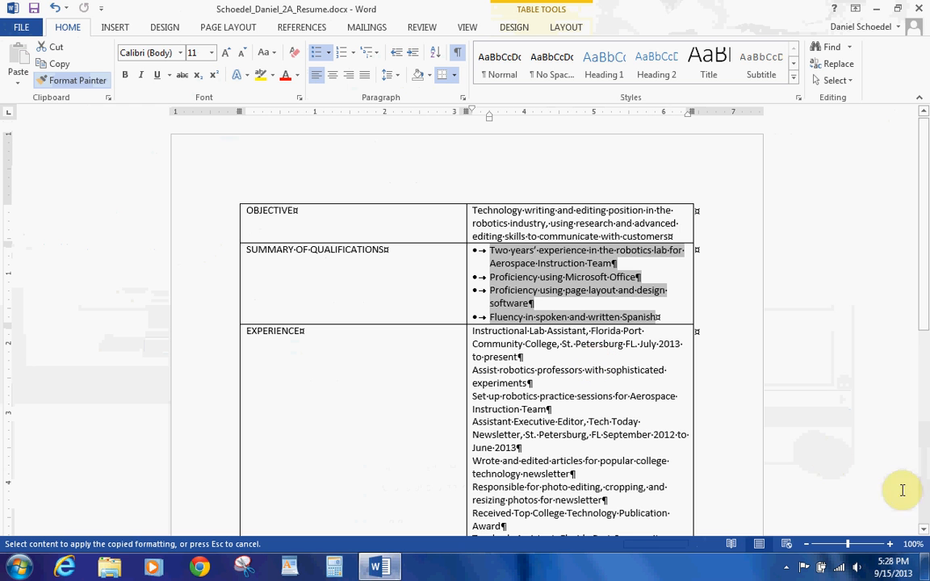
{"action": "left_click", "coordinate": [922, 530]}
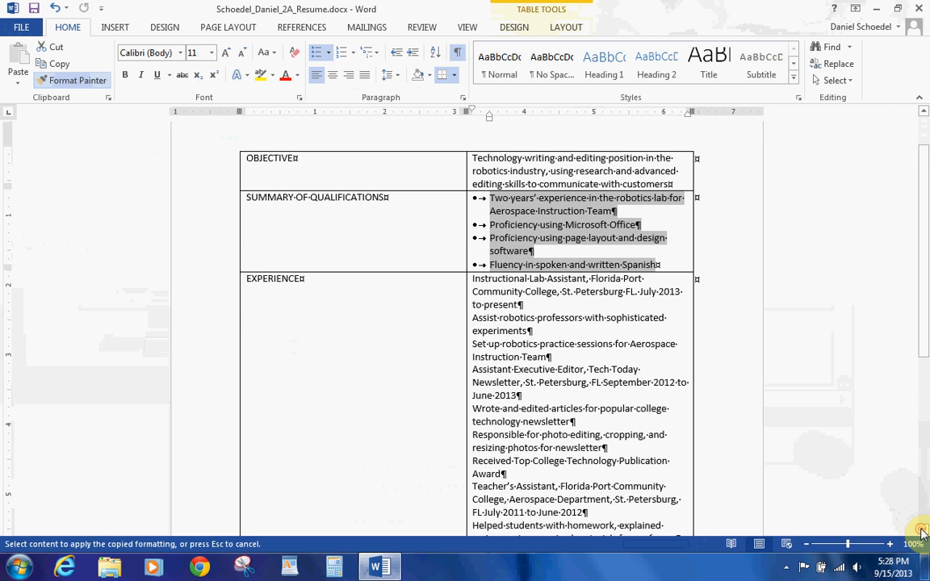
{"action": "left_click", "coordinate": [923, 530]}
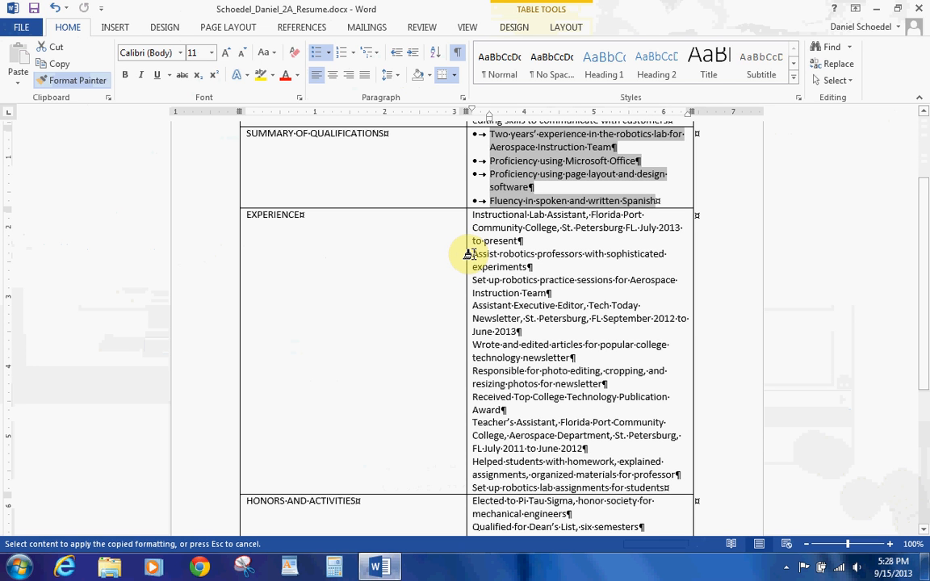
{"action": "mouse_move", "coordinate": [468, 254]}
{"action": "left_mouse_down"}
{"action": "mouse_move", "coordinate": [448, 270]}
{"action": "mouse_move", "coordinate": [475, 287]}
{"action": "mouse_move", "coordinate": [529, 289]}
{"action": "left_mouse_up"}
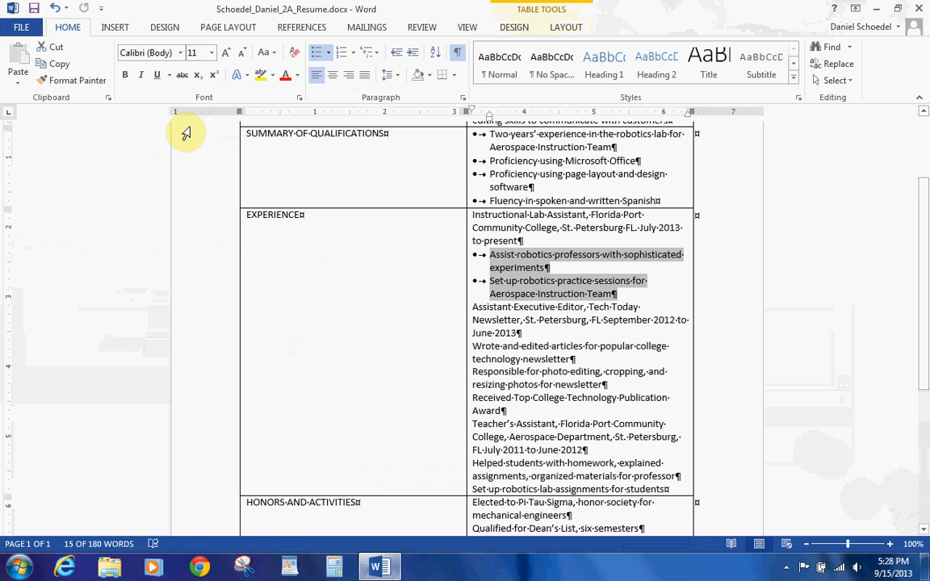
{"action": "left_click", "coordinate": [94, 84]}
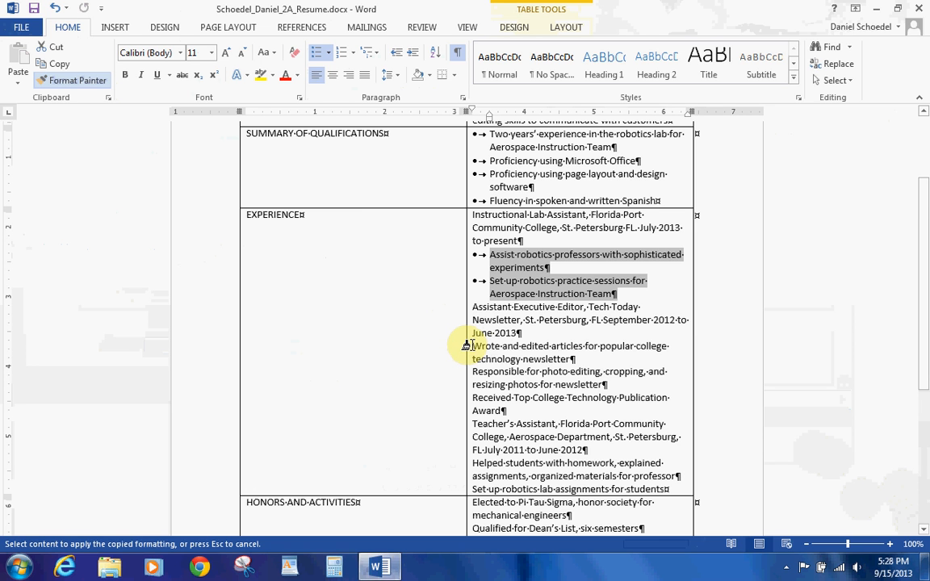
{"action": "left_click_drag", "start_coordinate": [472, 345], "coordinate": [507, 408]}
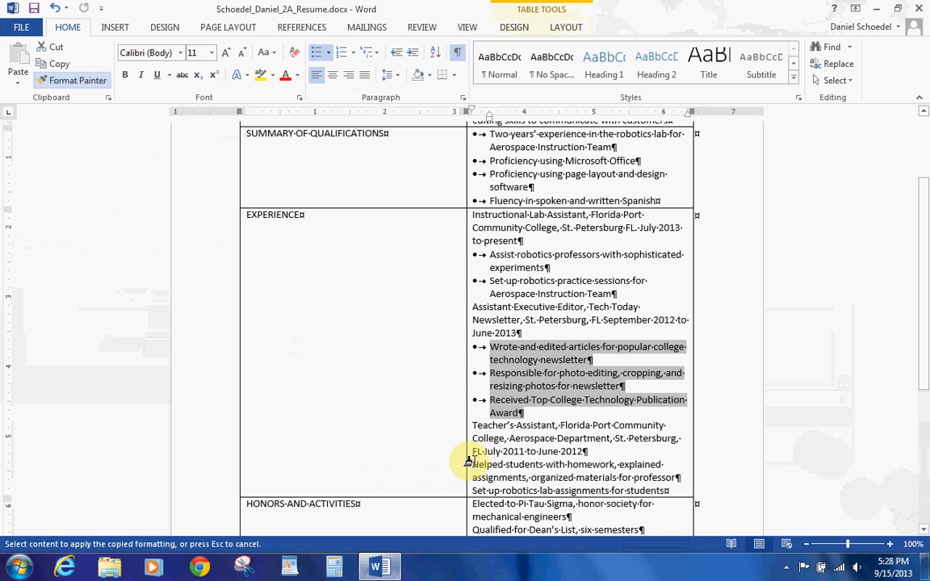
{"action": "left_click_drag", "start_coordinate": [472, 464], "coordinate": [670, 491]}
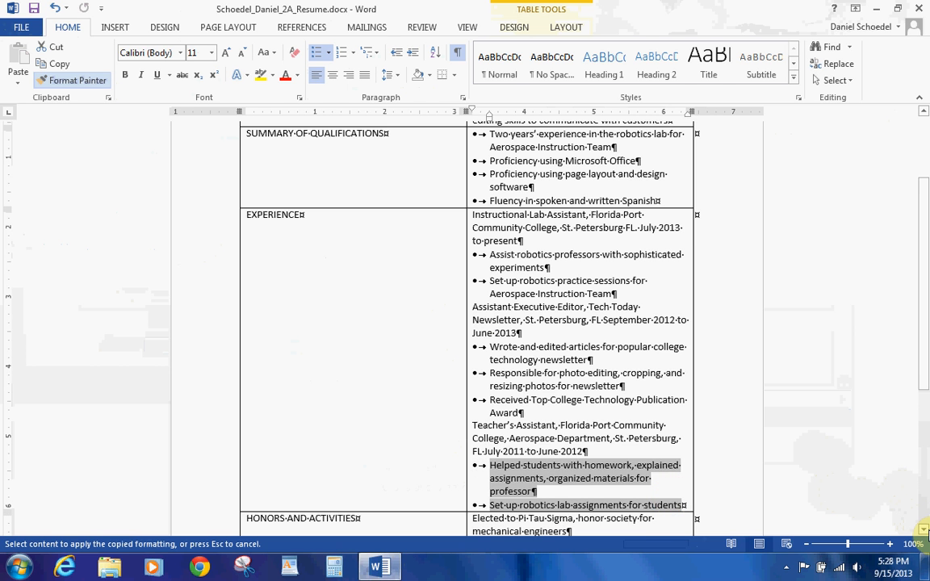
Step: Apply the same bullet format to the three honors entries
{"action": "left_click", "coordinate": [924, 528]}
{"action": "left_click", "coordinate": [924, 529]}
{"action": "scroll", "coordinate": [924, 529], "scroll_direction": "down", "scroll_amount": 2}
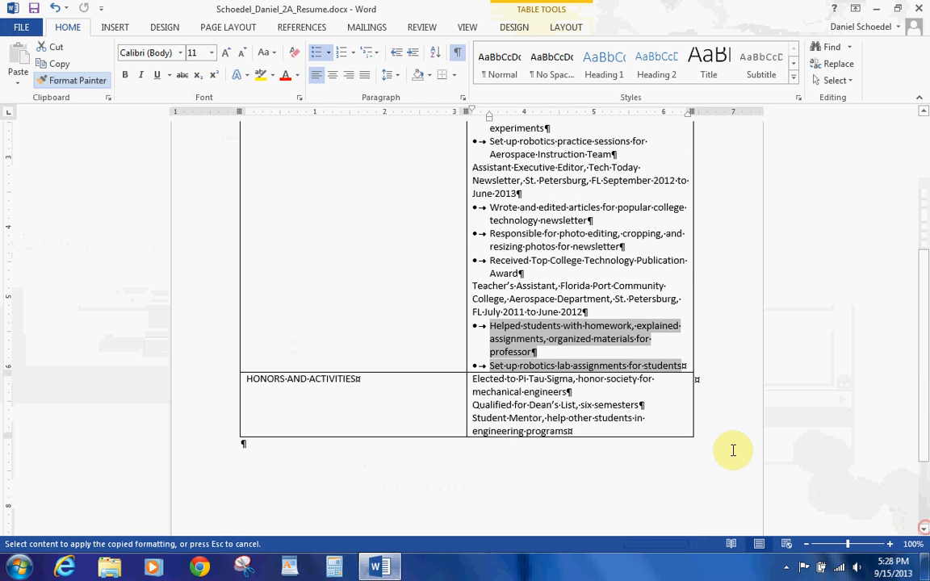
{"action": "left_click", "coordinate": [478, 386]}
{"action": "left_click_drag", "start_coordinate": [478, 386], "coordinate": [590, 433]}
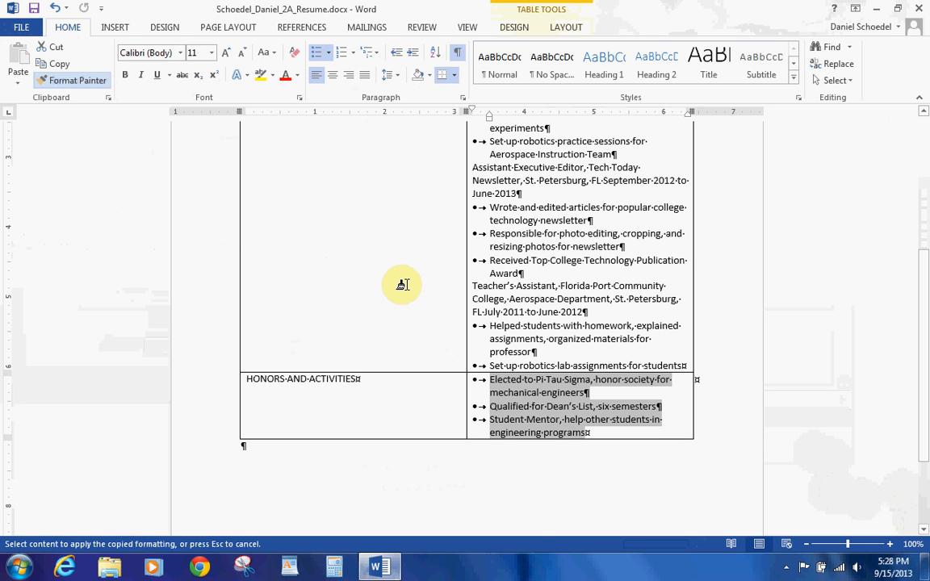
{"action": "key", "text": "Escape"}
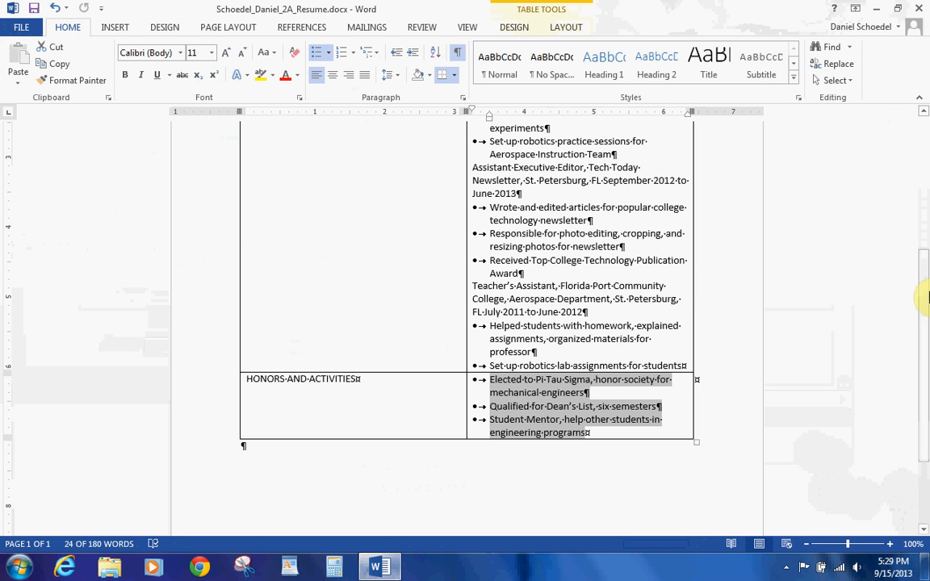
Step: Narrow the label column to 1.4" and AutoFit the table to the window width
{"action": "left_click_drag", "start_coordinate": [925, 335], "coordinate": [924, 208]}
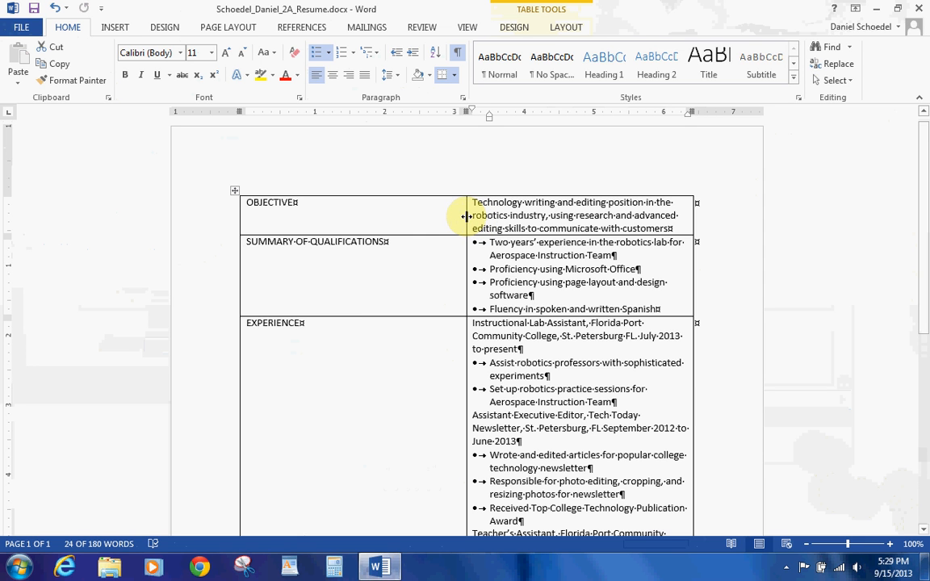
{"action": "left_click_drag", "start_coordinate": [467, 215], "coordinate": [356, 208]}
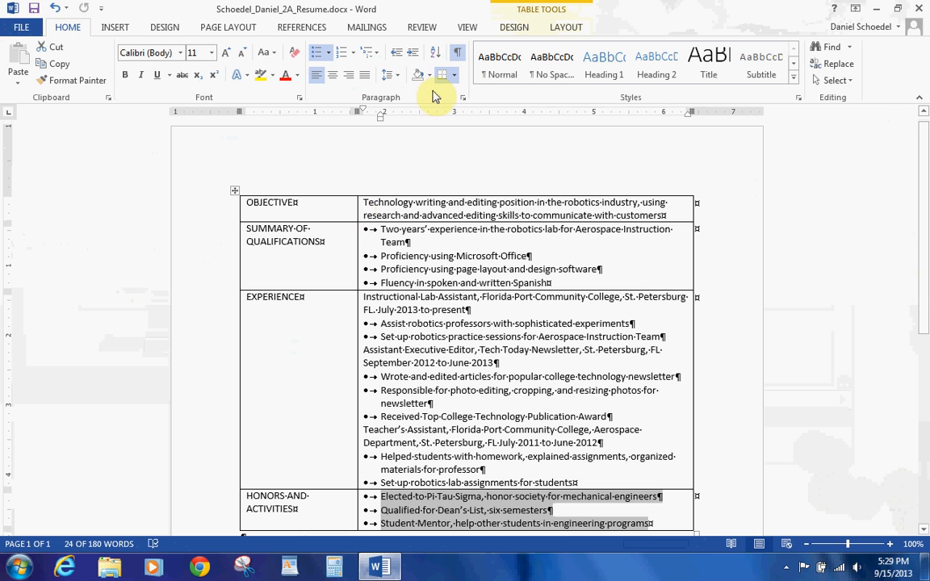
{"action": "left_click", "coordinate": [526, 28]}
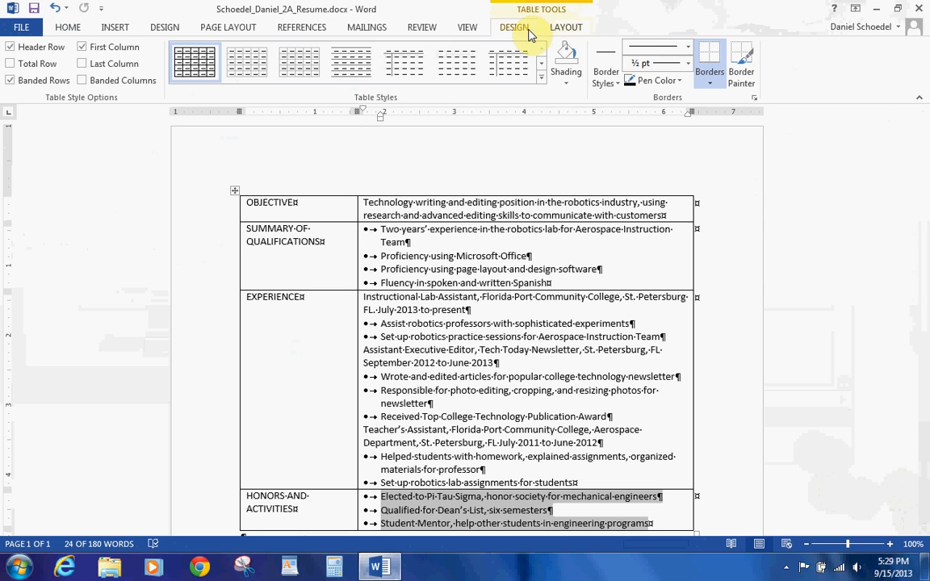
{"action": "left_click", "coordinate": [567, 25]}
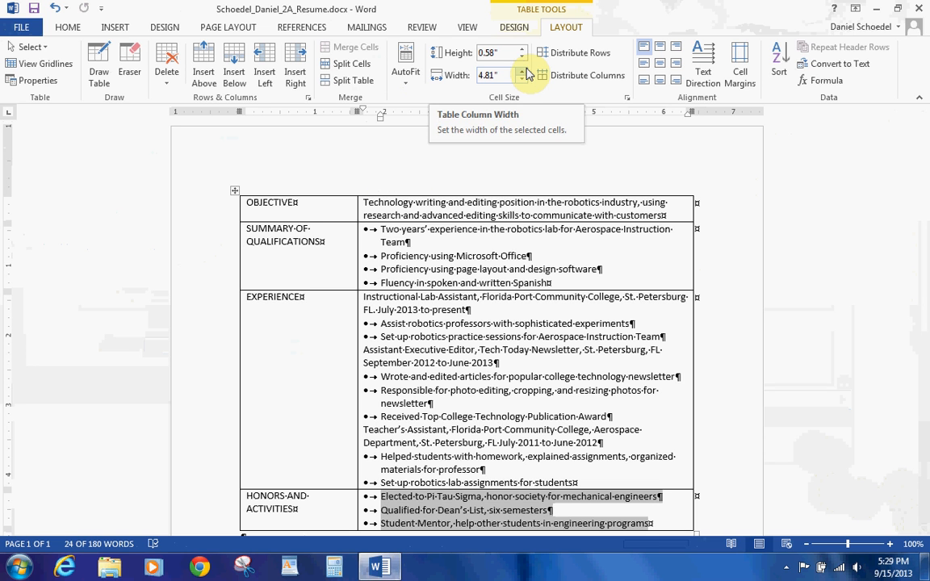
{"action": "left_click", "coordinate": [328, 230]}
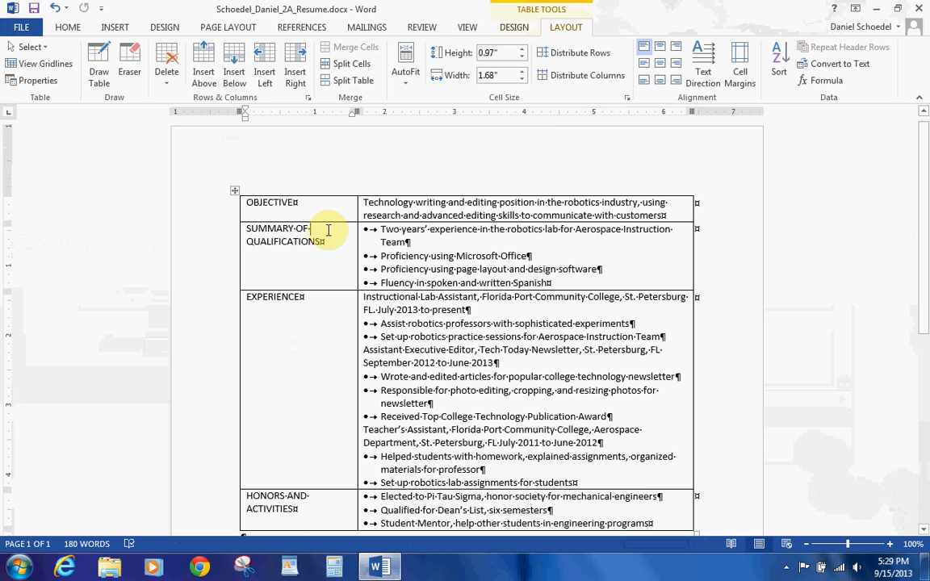
{"action": "left_click", "coordinate": [522, 80]}
{"action": "left_click", "coordinate": [521, 79]}
{"action": "left_click", "coordinate": [522, 80]}
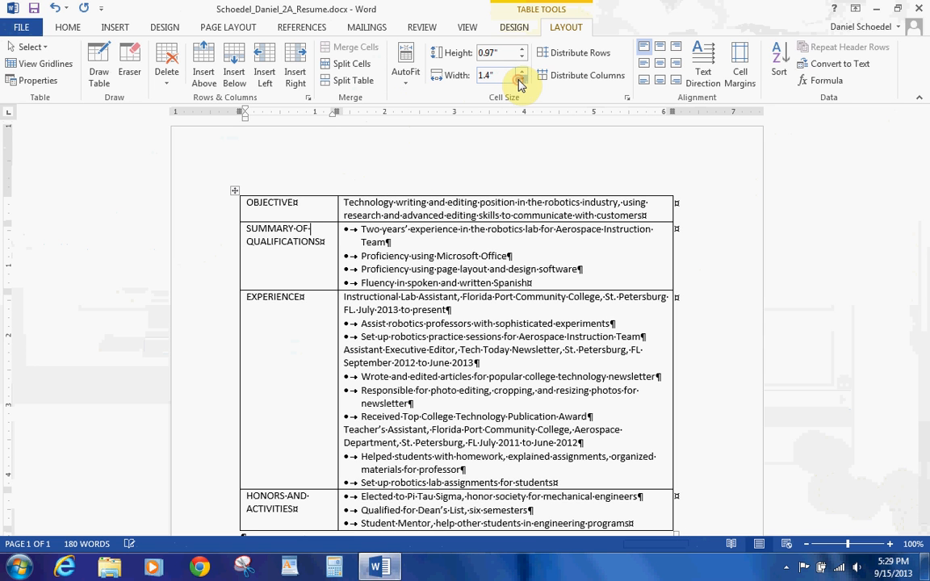
{"action": "left_click", "coordinate": [410, 84]}
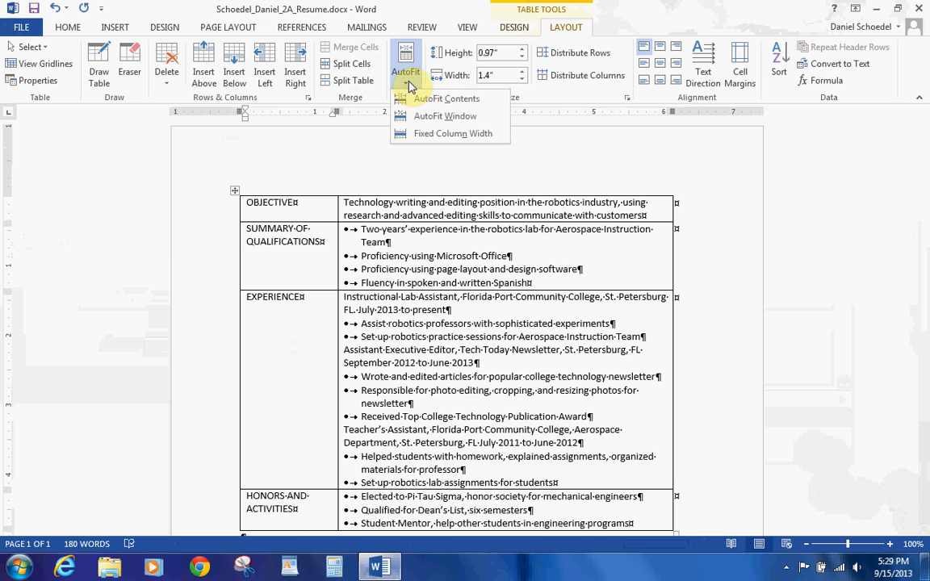
{"action": "left_click", "coordinate": [425, 116]}
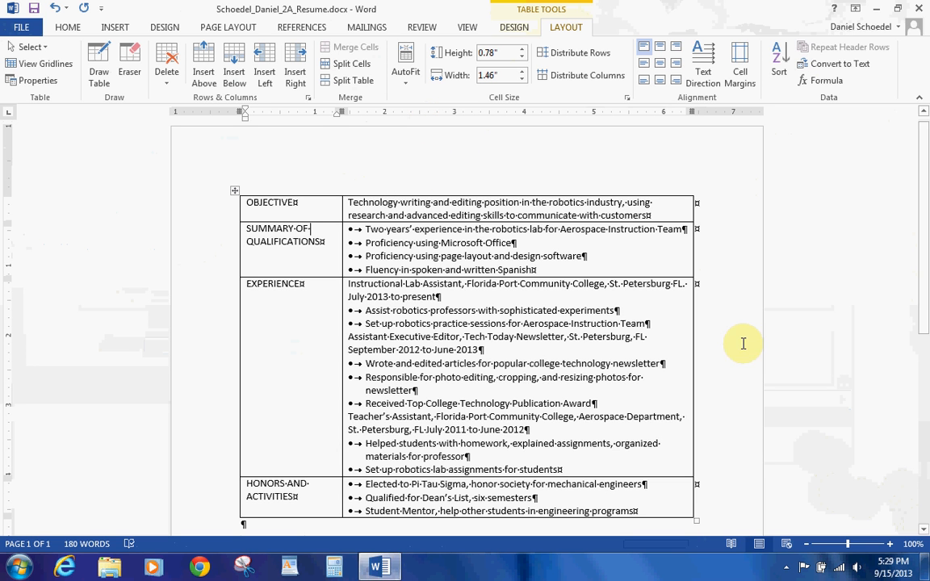
Step: Pause the BB FlashBack Express recording from its system tray icon
{"action": "left_click", "coordinate": [786, 568]}
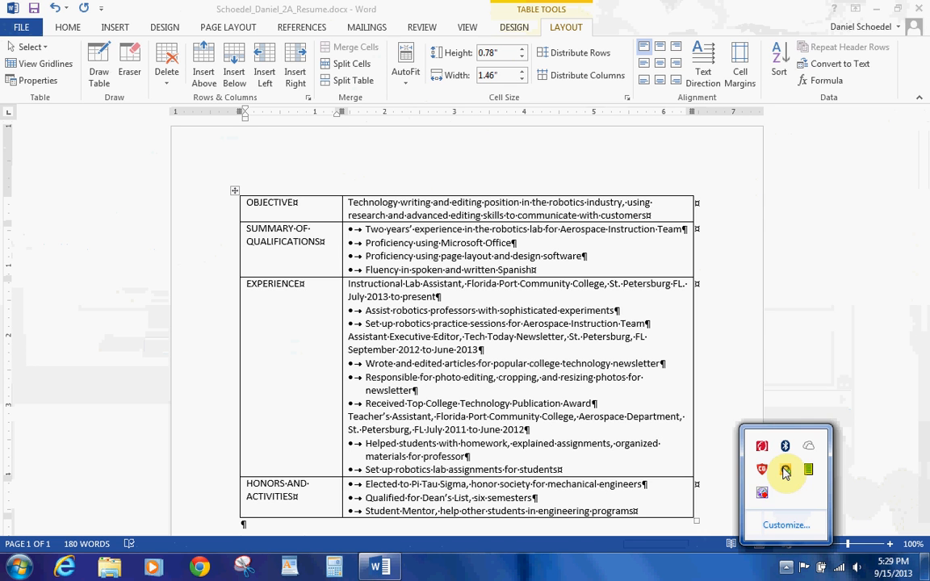
{"action": "right_click", "coordinate": [762, 493]}
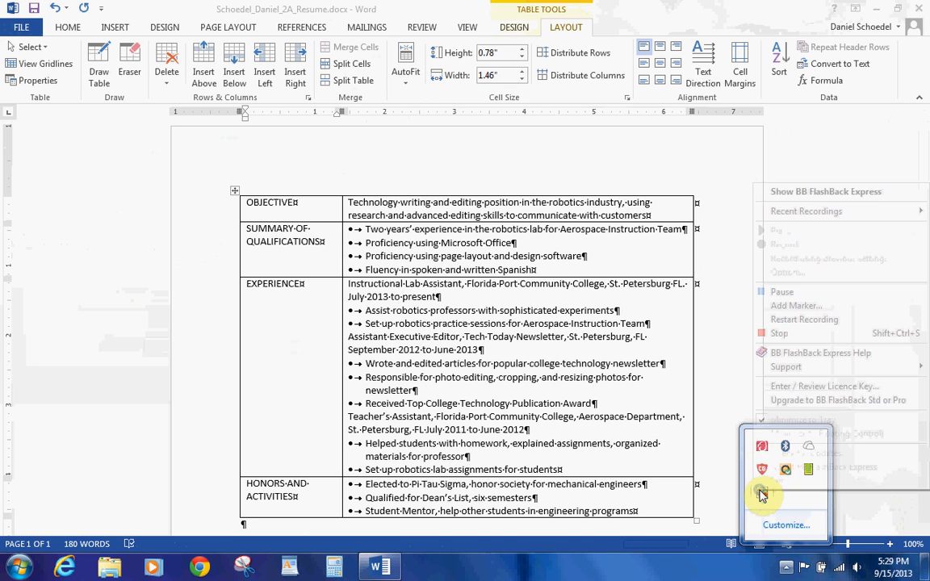
{"action": "left_click", "coordinate": [777, 291]}
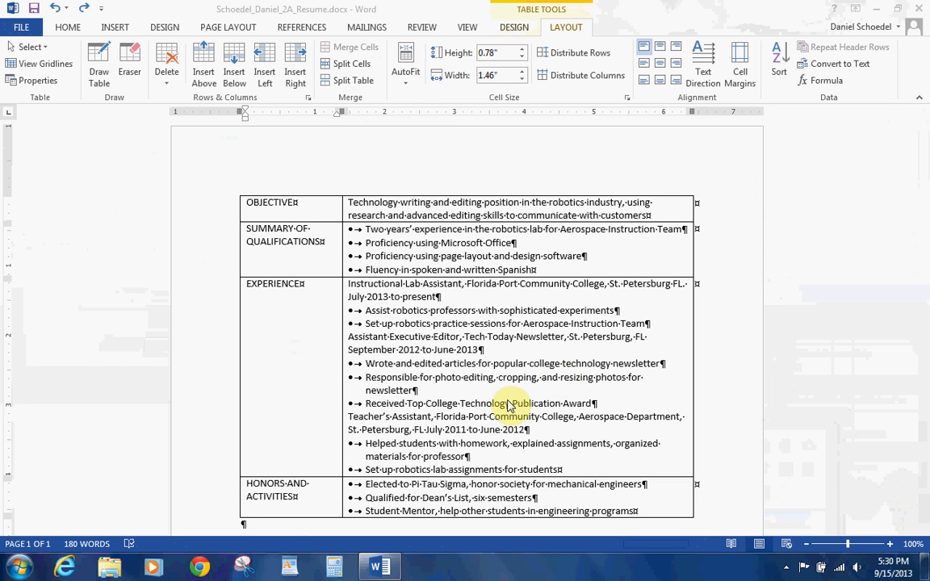
Step: Insert a row above HONORS AND ACTIVITIES and label it EDUCATION
{"action": "left_click", "coordinate": [247, 482]}
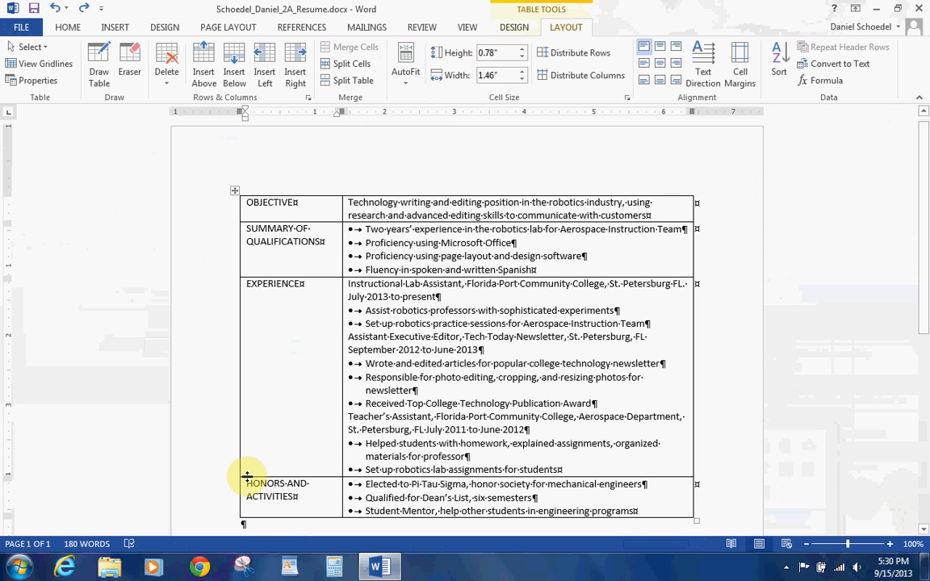
{"action": "mouse_move", "coordinate": [237, 482]}
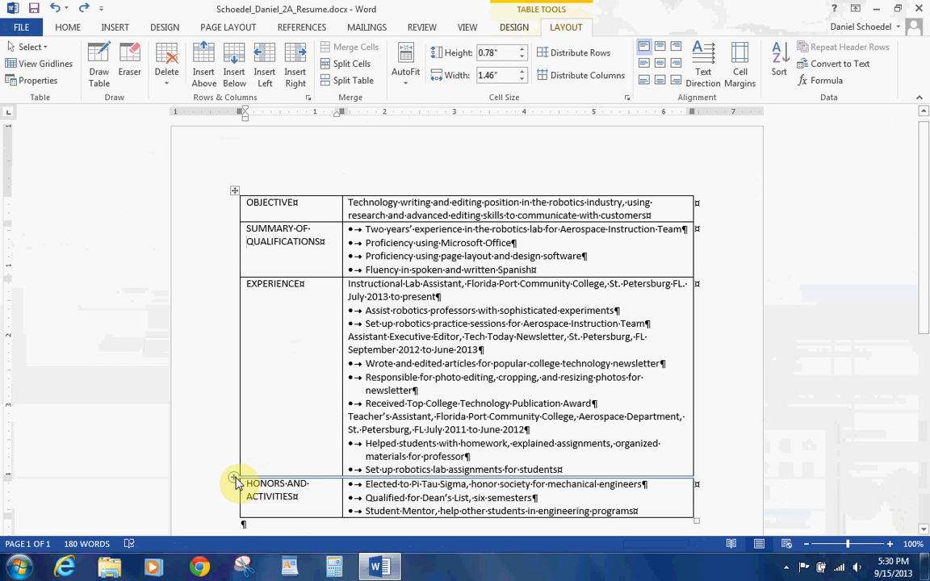
{"action": "left_click", "coordinate": [234, 480]}
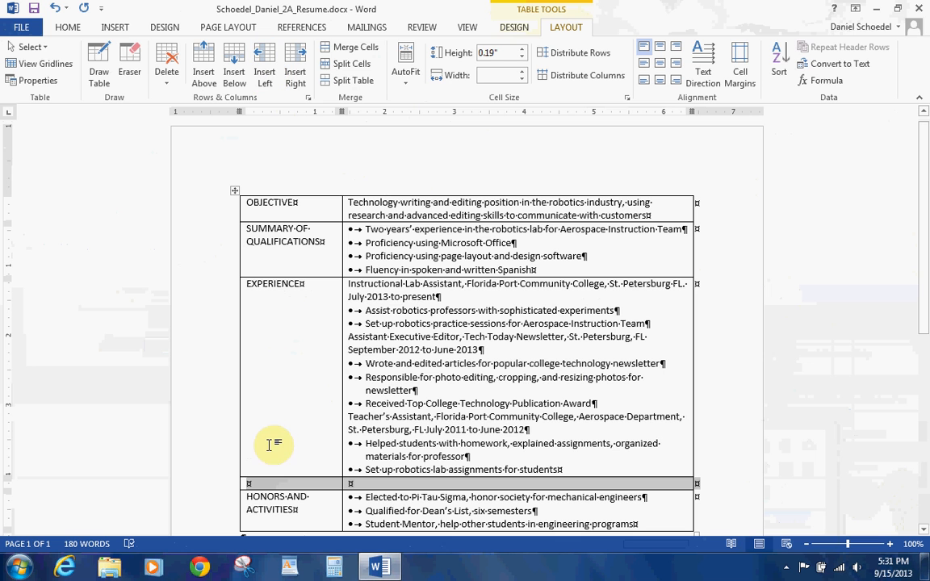
{"action": "left_click", "coordinate": [265, 486]}
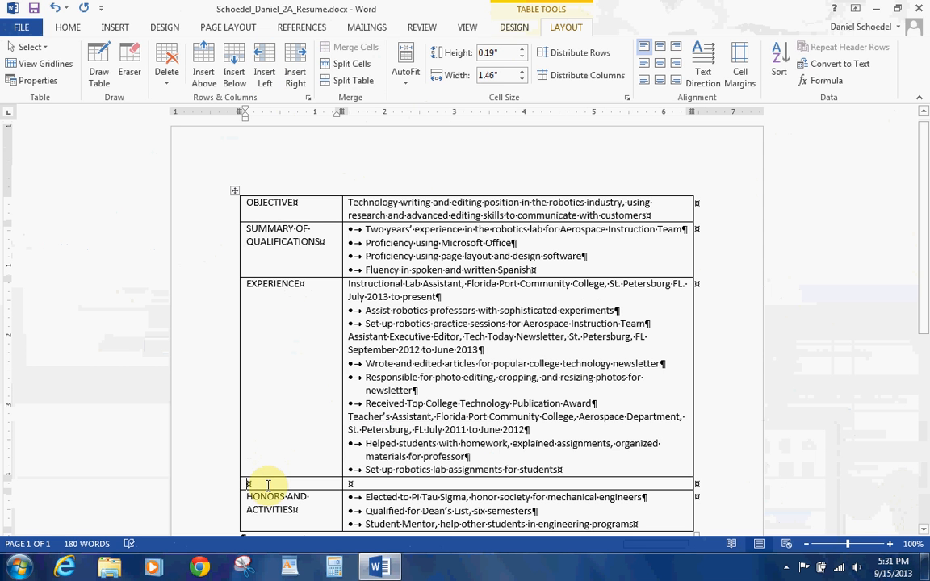
{"action": "type", "text": "EDUCATION"}
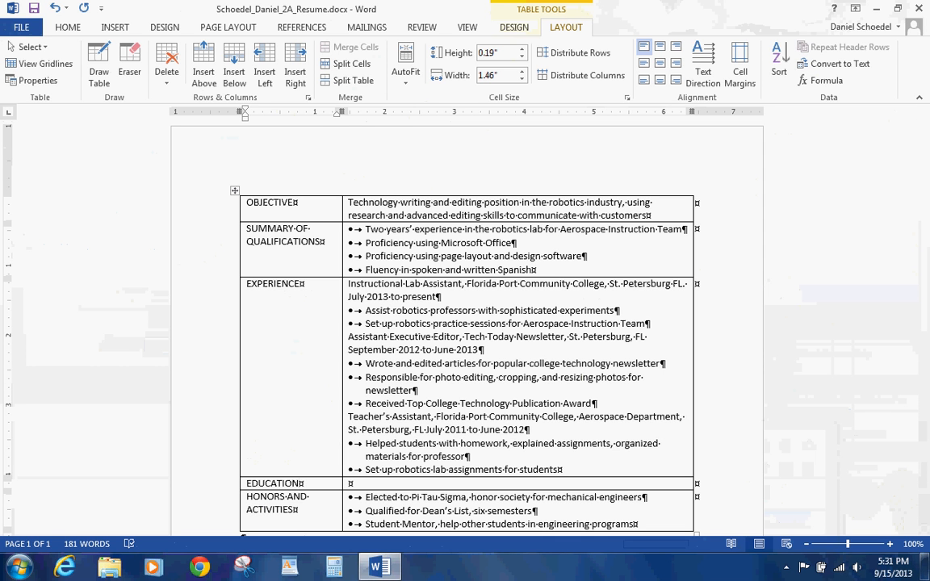
{"action": "key", "text": "Tab"}
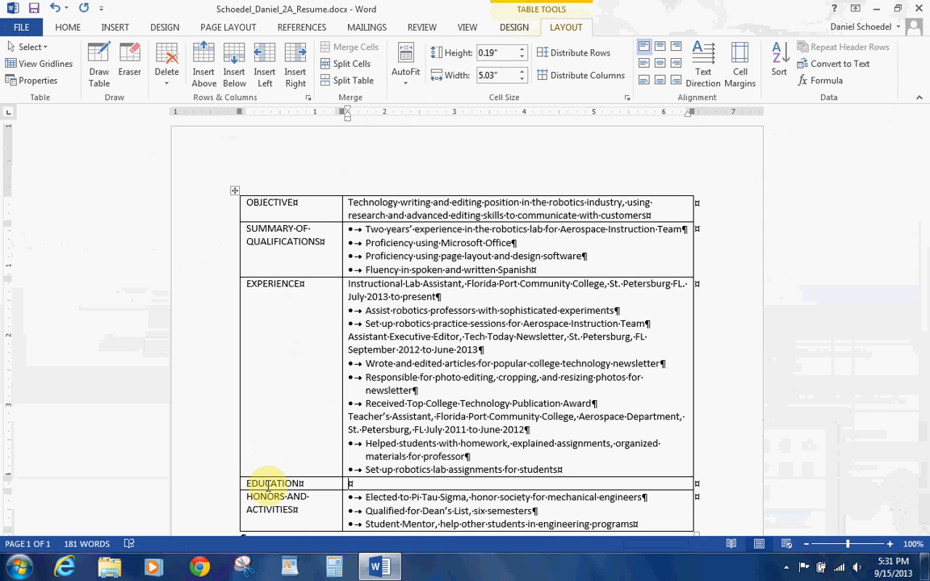
Step: Enter 'University of South Florida, Tampa FL' and the Bachelor of Science, Mechanical Engineering, June 2015 line
{"action": "type", "text": "University of S"}
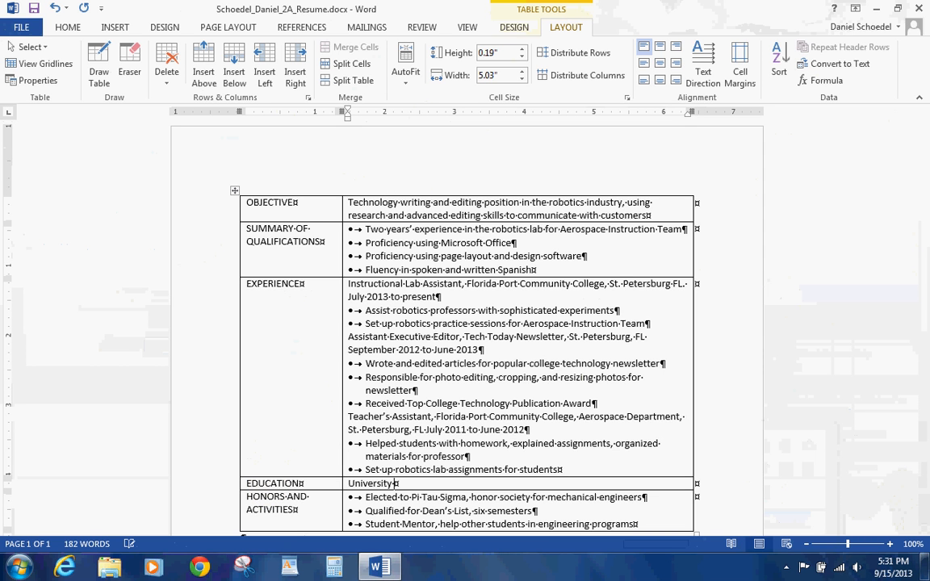
{"action": "type", "text": "outh Florida, Tam"}
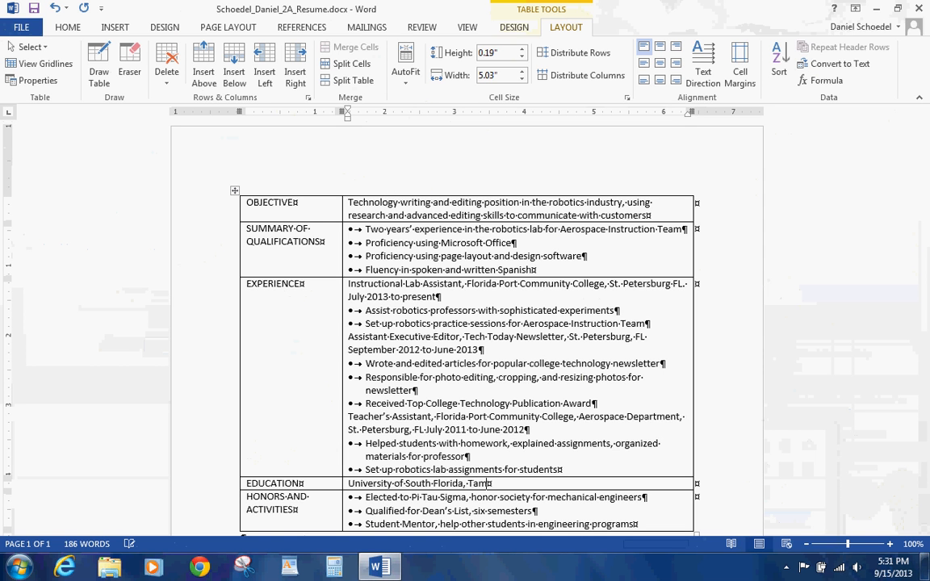
{"action": "type", "text": "pa FL"}
{"action": "key", "text": "Return"}
{"action": "type", "text": "Bachelor"}
{"action": "type", "text": " of"}
{"action": "type", "text": " Scin"}
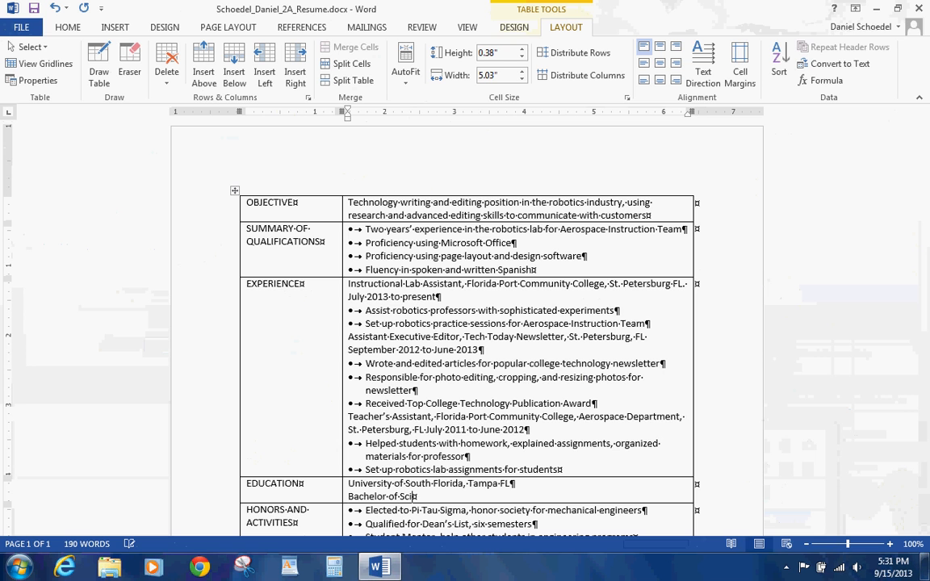
{"action": "type", "text": "ence, Mechanical "}
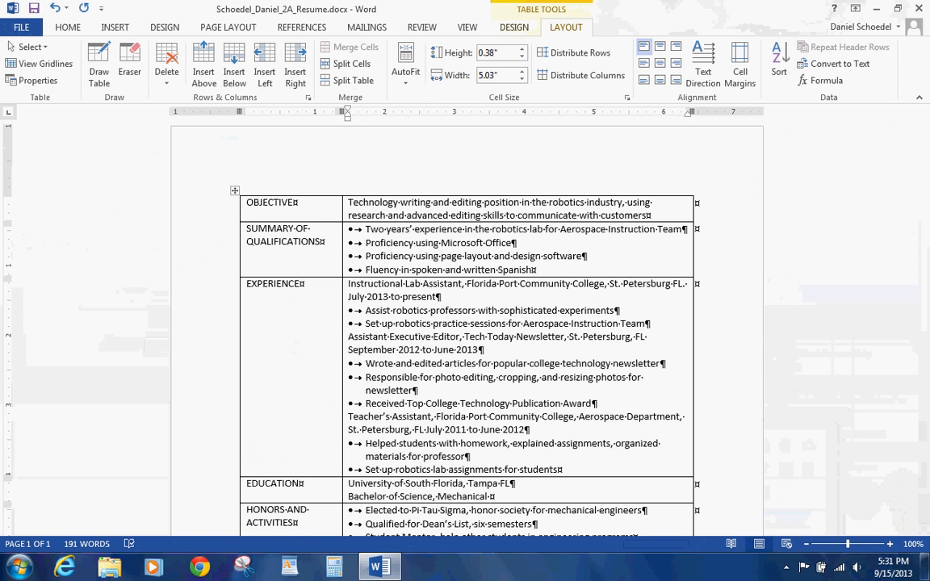
{"action": "type", "text": "Engineer"}
{"action": "type", "text": "r"}
{"action": "type", "text": "ing"}
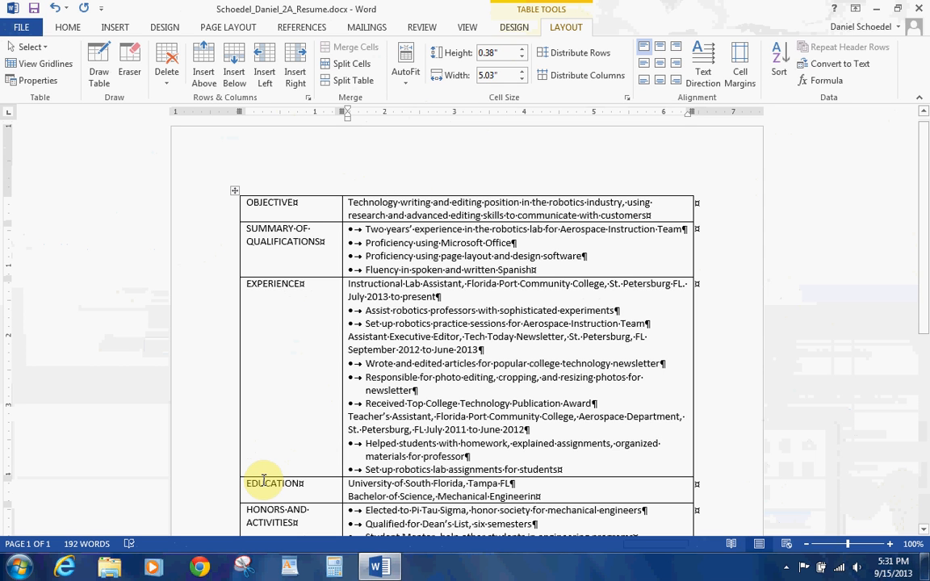
{"action": "type", "text": ", J"}
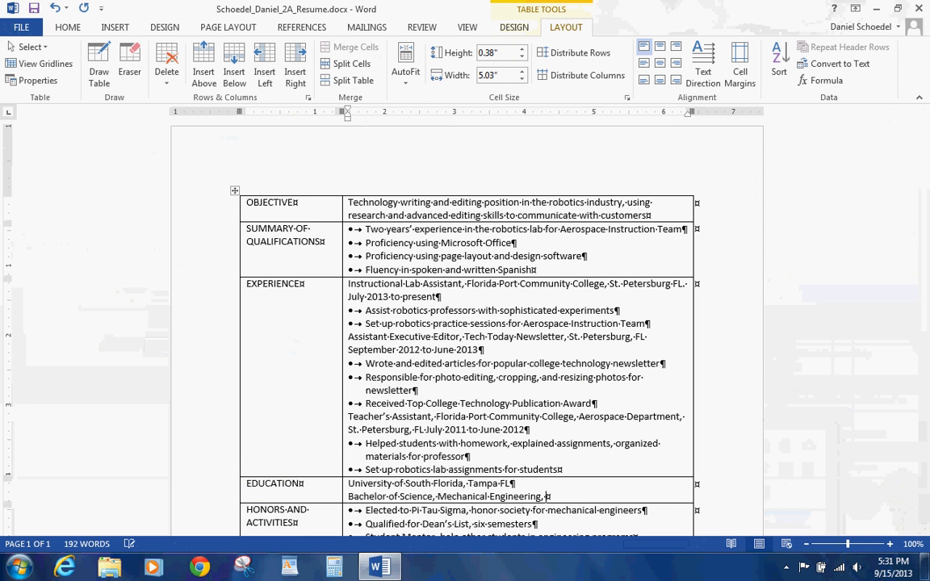
{"action": "type", "text": "une 2015"}
Step: Add 'Florida Port Community College, St. Petersburg FL' with Associates of Arts, Journalism, June 2013
{"action": "key", "text": "Return"}
{"action": "type", "text": "F"}
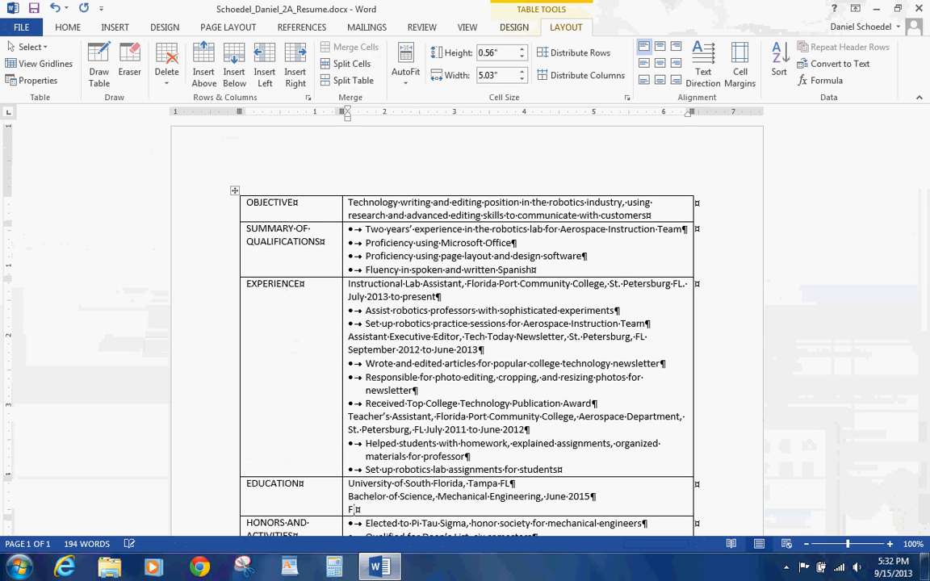
{"action": "type", "text": "lorida "}
{"action": "type", "text": "Port "}
{"action": "type", "text": "Communicat"}
{"action": "type", "text": "i"}
{"action": "key", "text": "BackSpace"}
{"action": "key", "text": "BackSpace"}
{"action": "key", "text": "BackSpace"}
{"action": "key", "text": "BackSpace"}
{"action": "type", "text": "ty "}
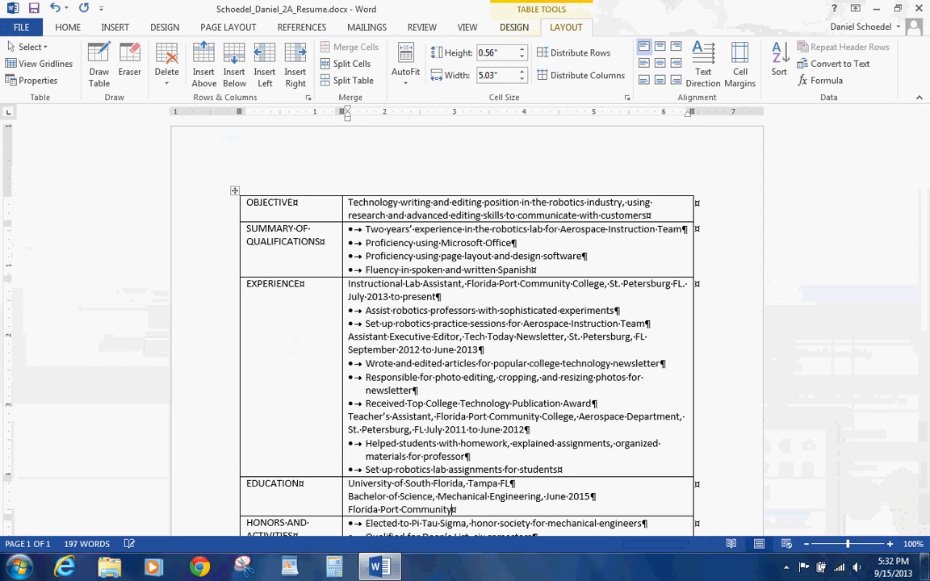
{"action": "type", "text": "College, St. Petersburg"}
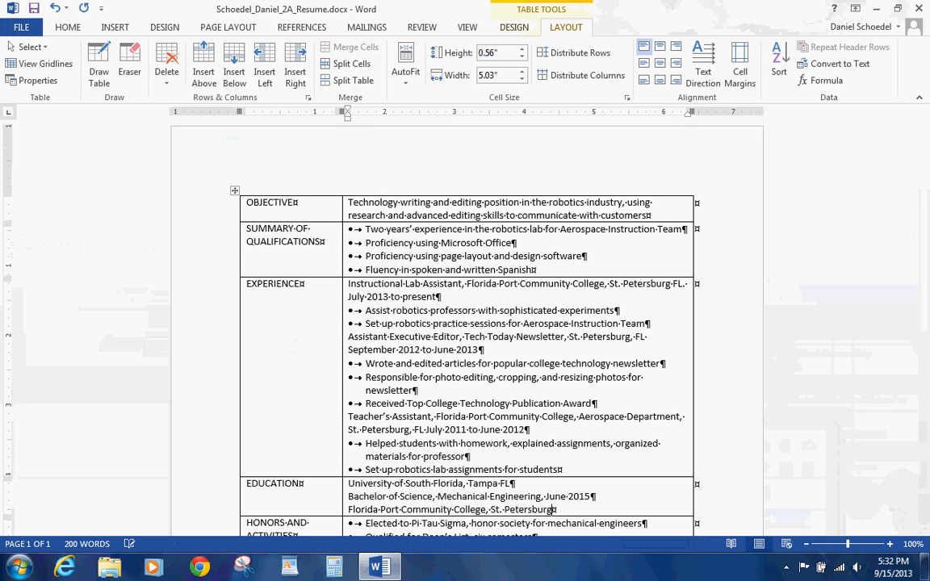
{"action": "type", "text": " FL"}
{"action": "key", "text": "Return"}
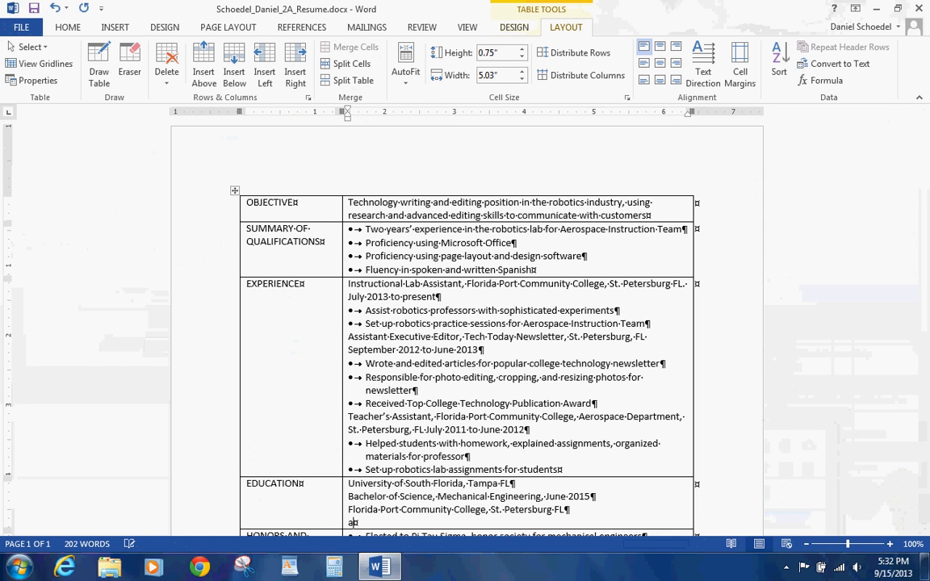
{"action": "type", "text": "a"}
{"action": "key", "text": "BackSpace"}
{"action": "type", "text": "Associates of A"}
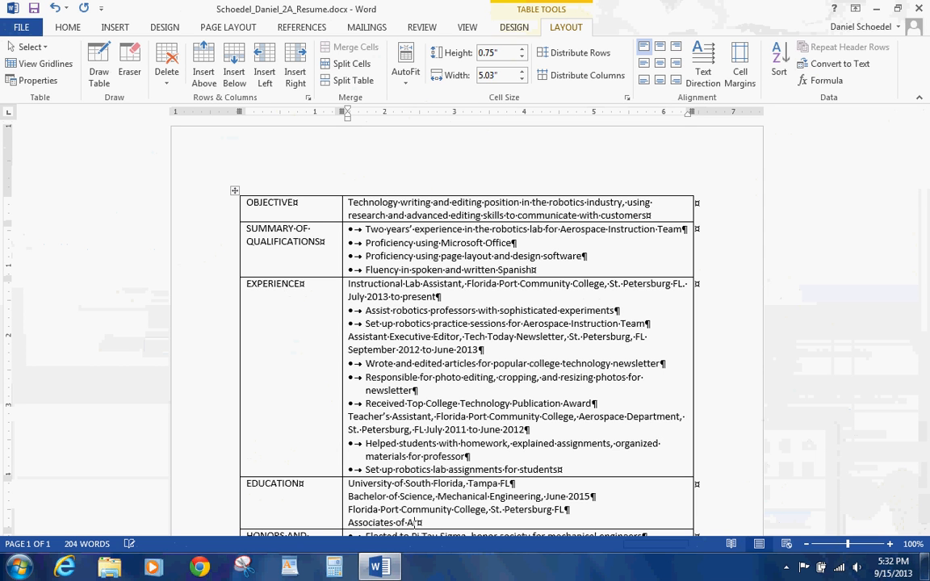
{"action": "type", "text": "rts, Jou"}
{"action": "type", "text": "rnalism, June"}
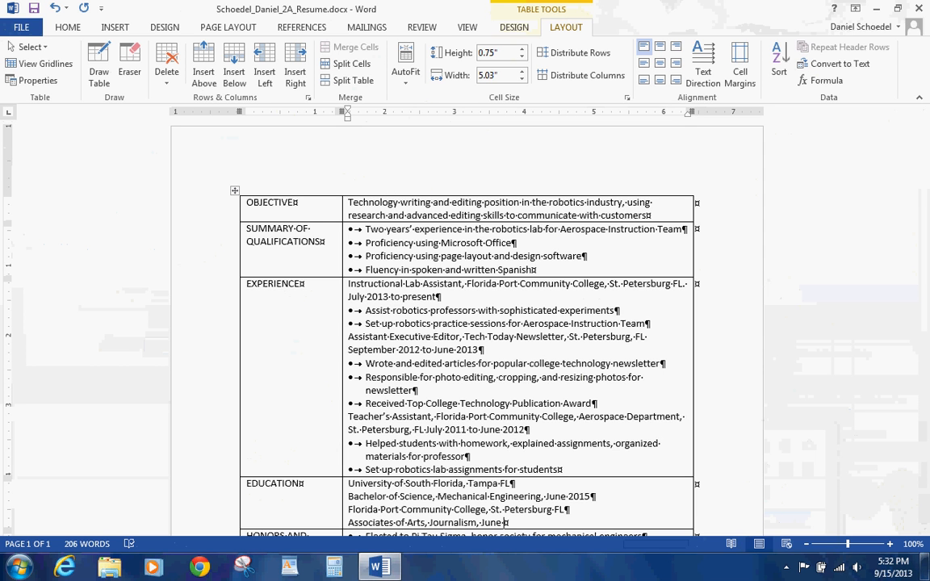
{"action": "type", "text": " 2013"}
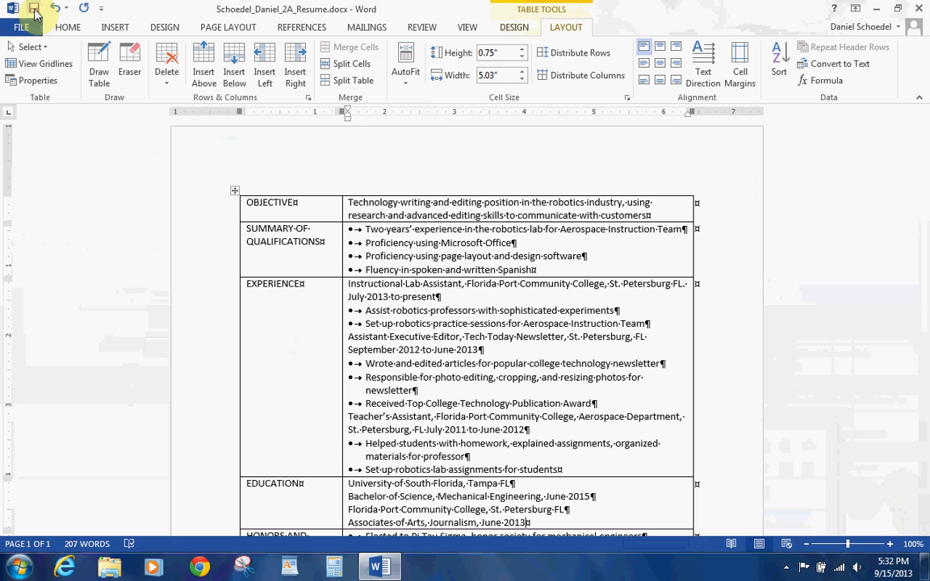
Step: Save the resume and insert an empty row above OBJECTIVE
{"action": "left_click", "coordinate": [34, 13]}
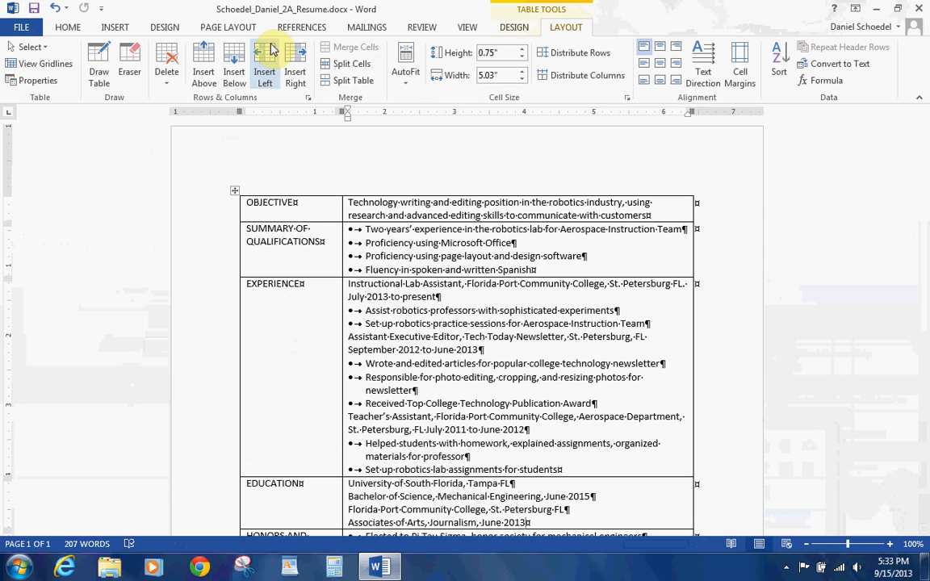
{"action": "left_click", "coordinate": [370, 202]}
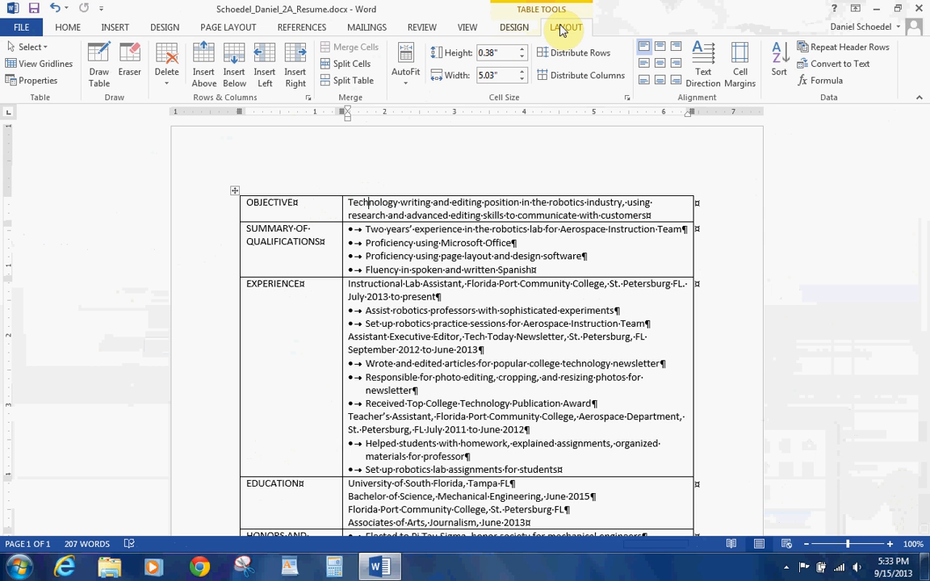
{"action": "left_click", "coordinate": [203, 61]}
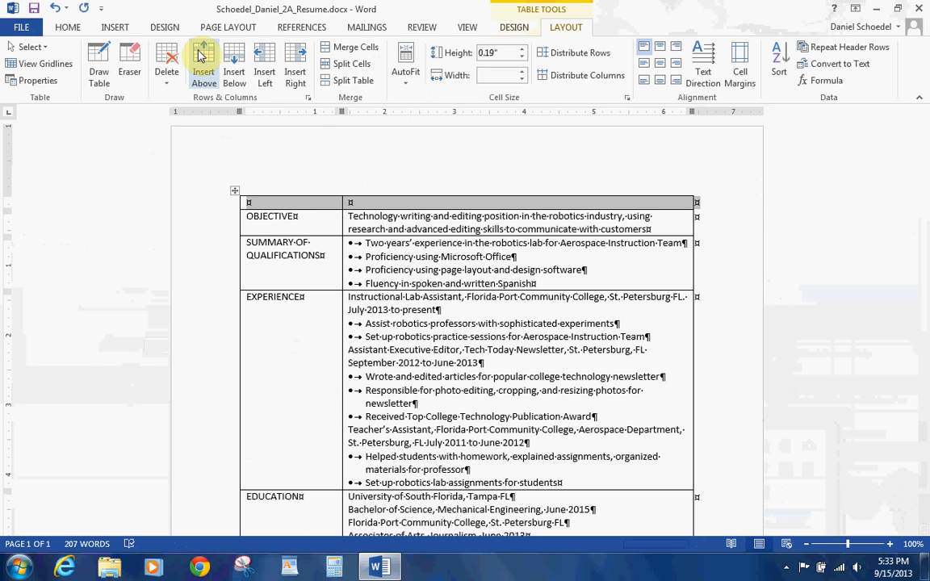
Step: Merge the new empty top row's two cells into one full-width cell
{"action": "left_click", "coordinate": [316, 274]}
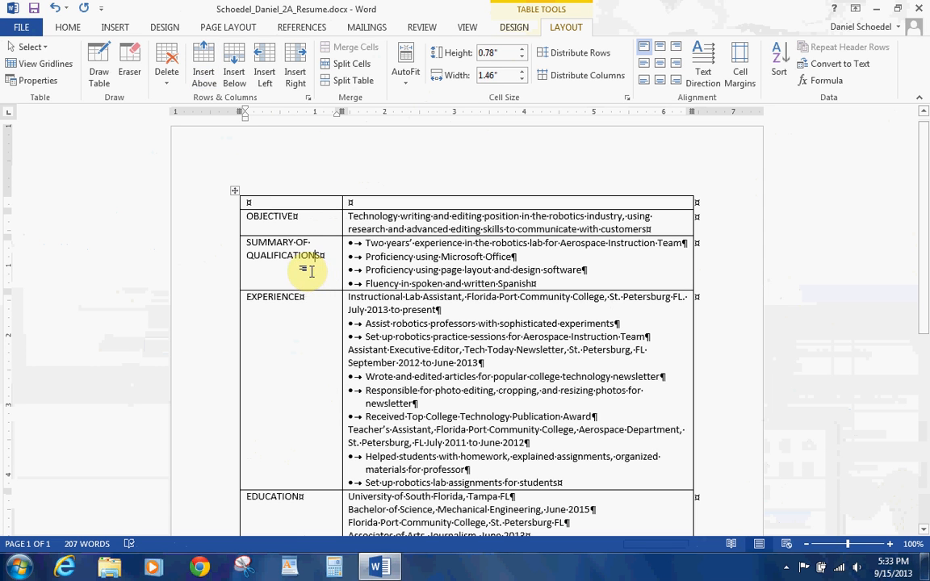
{"action": "left_click", "coordinate": [229, 205]}
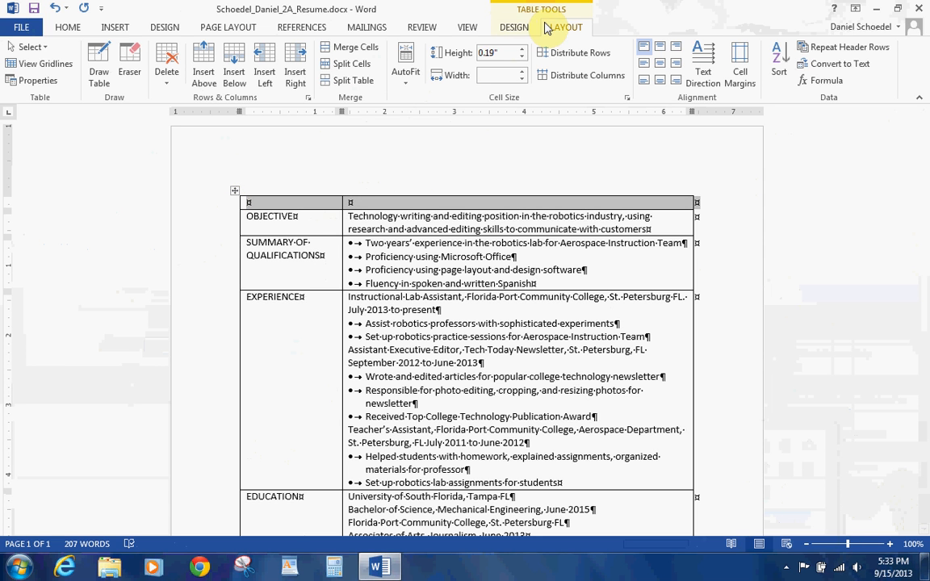
{"action": "left_click", "coordinate": [360, 50]}
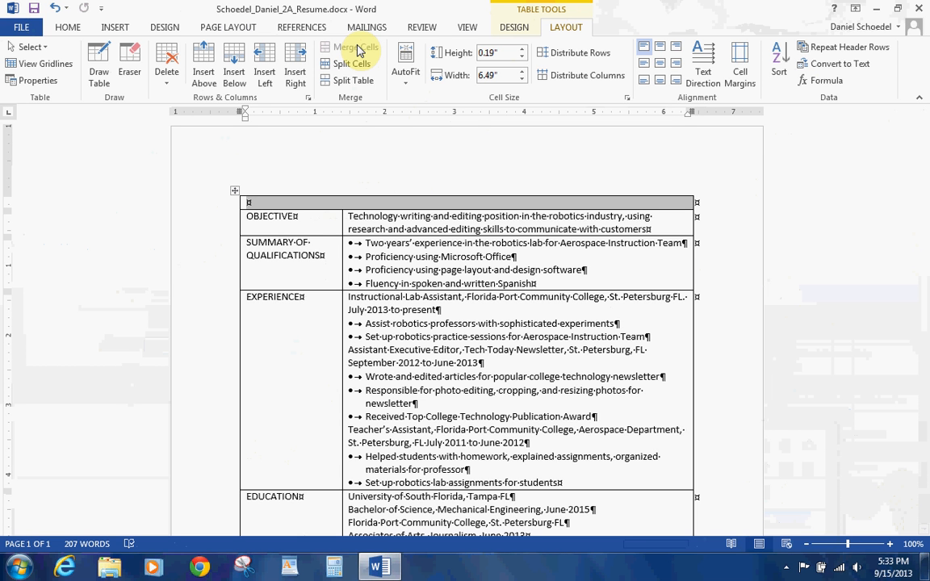
{"action": "left_click", "coordinate": [269, 200]}
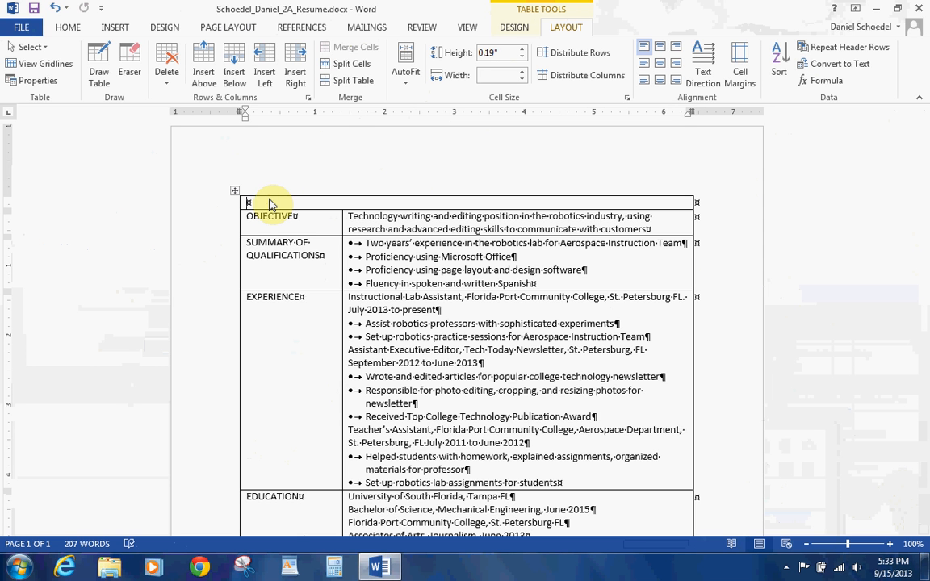
Step: Choose the Right Tab stop type and drag the table's right edge slightly wider
{"action": "left_click", "coordinate": [271, 203]}
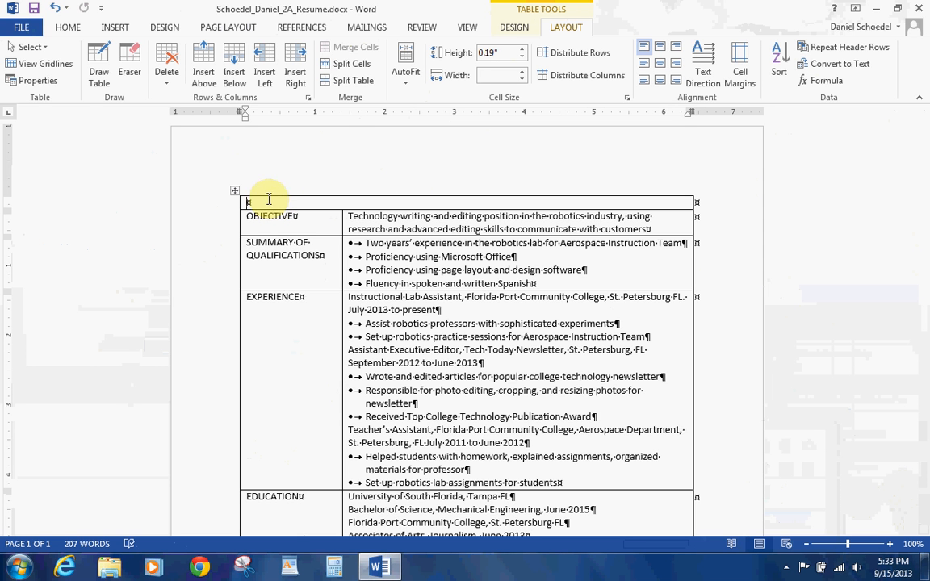
{"action": "left_click", "coordinate": [12, 114]}
{"action": "left_click", "coordinate": [12, 114]}
{"action": "left_click", "coordinate": [12, 114]}
{"action": "left_click", "coordinate": [12, 115]}
{"action": "left_click", "coordinate": [12, 115]}
{"action": "left_click", "coordinate": [12, 115]}
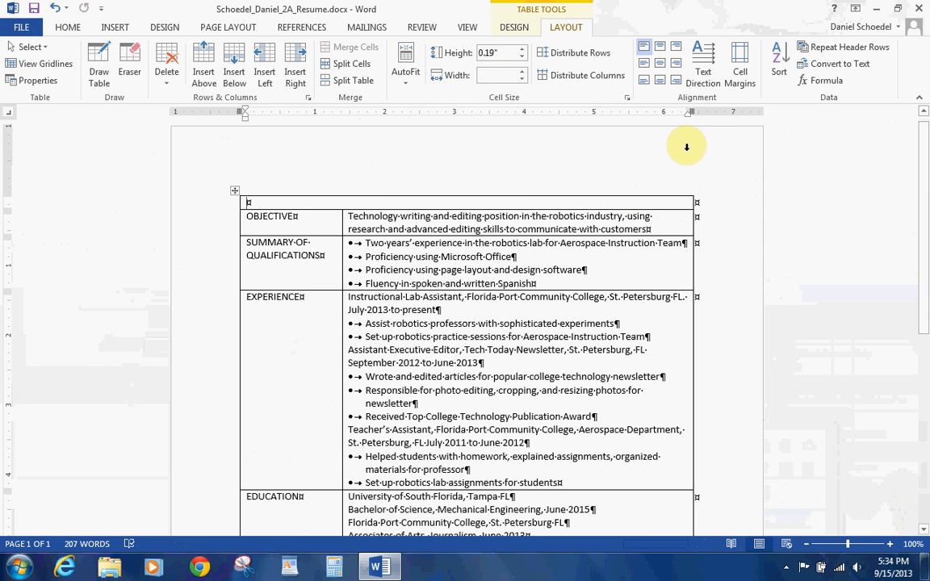
{"action": "left_click_drag", "start_coordinate": [690, 115], "coordinate": [693, 118]}
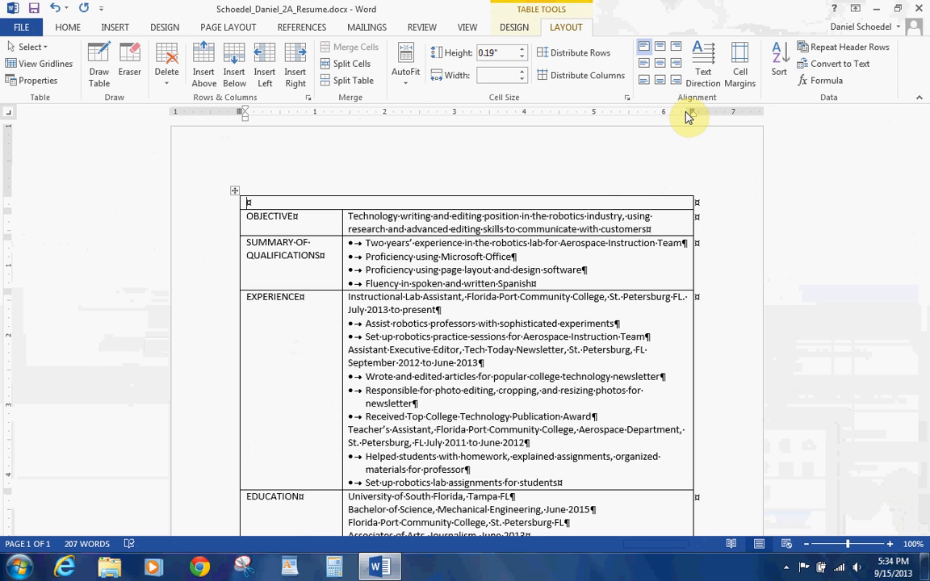
{"action": "left_click_drag", "start_coordinate": [691, 112], "coordinate": [697, 112]}
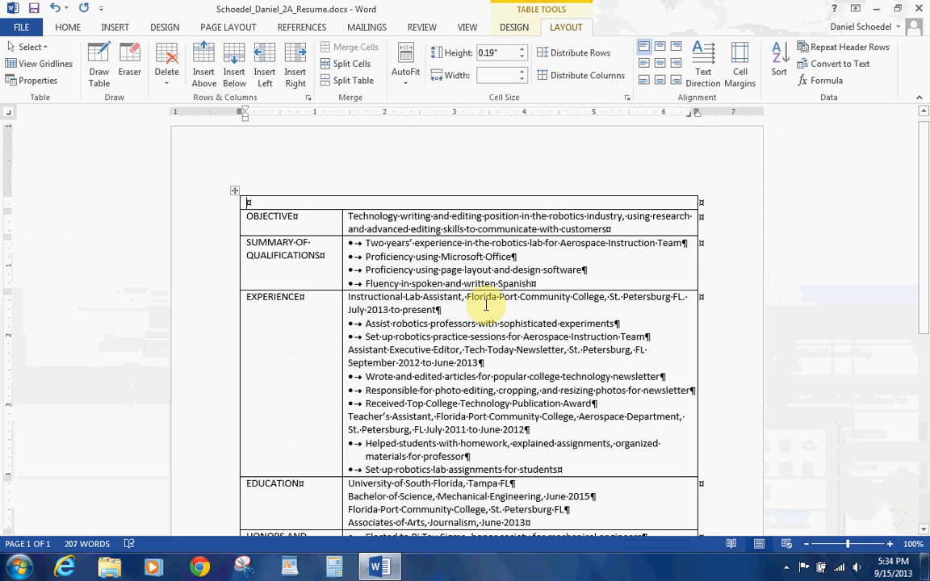
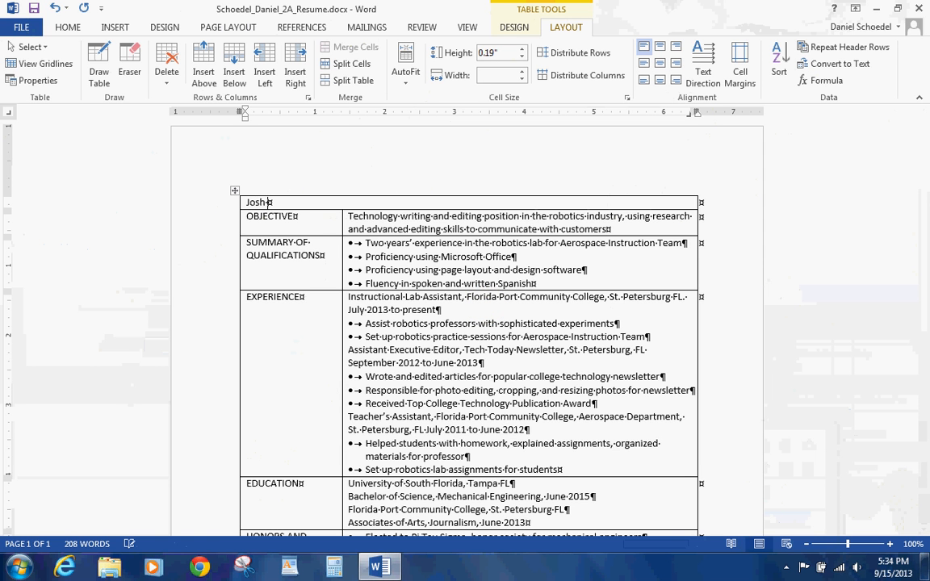
Step: Type the applicant's name with the phone number right-aligned on the first line
{"action": "key", "text": "ctrl+Tab"}
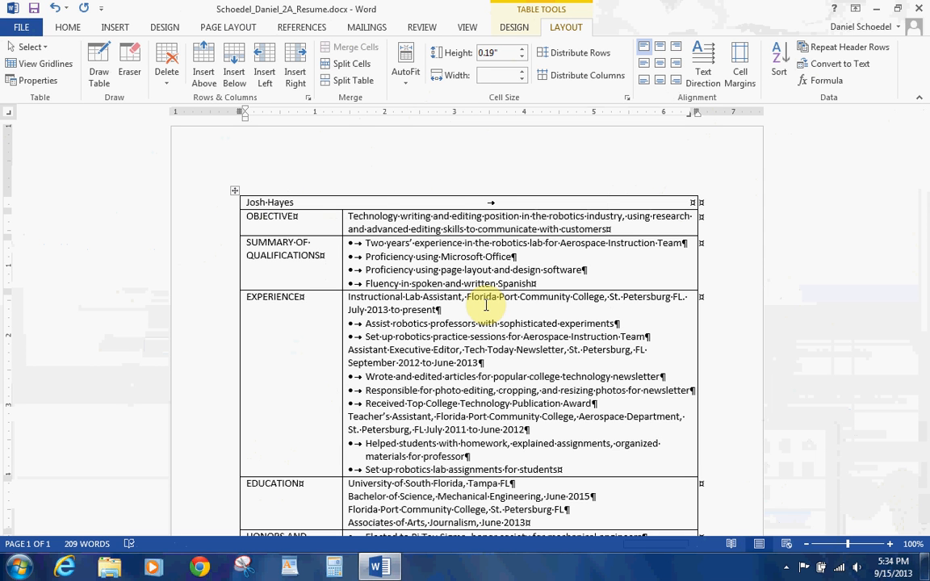
{"action": "type", "text": "(727"}
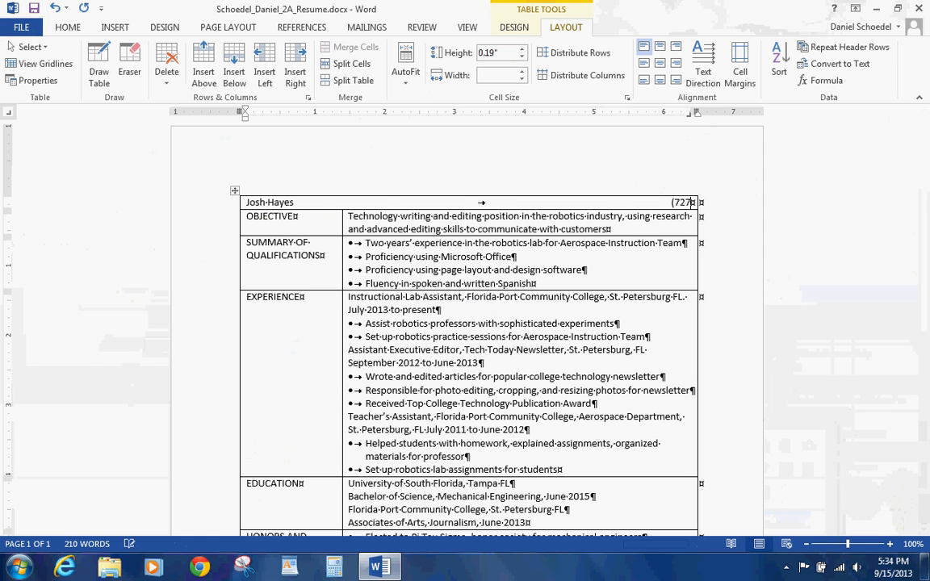
{"action": "type", "text": ") 555-0313"}
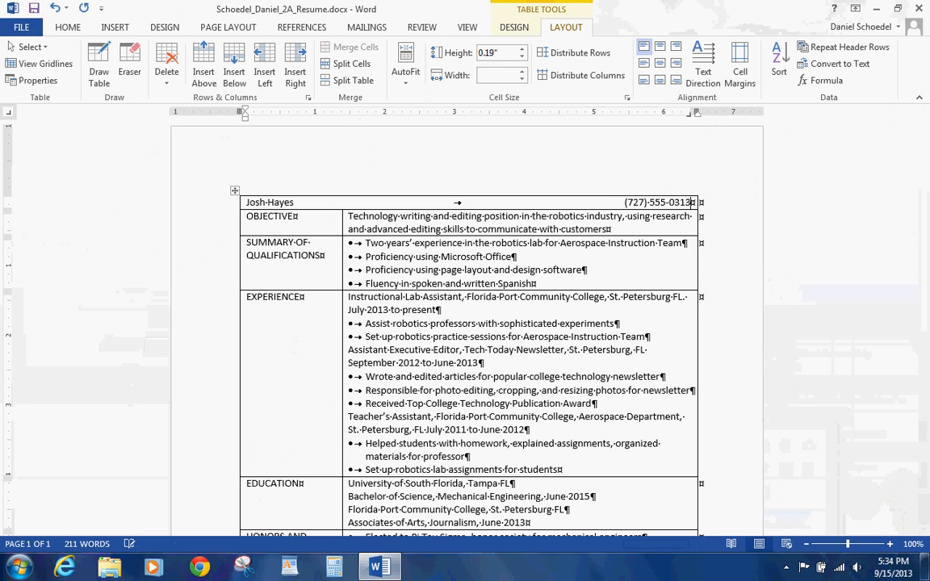
Step: On a second line, enter the street address with the e-mail address right-aligned
{"action": "key", "text": "Return"}
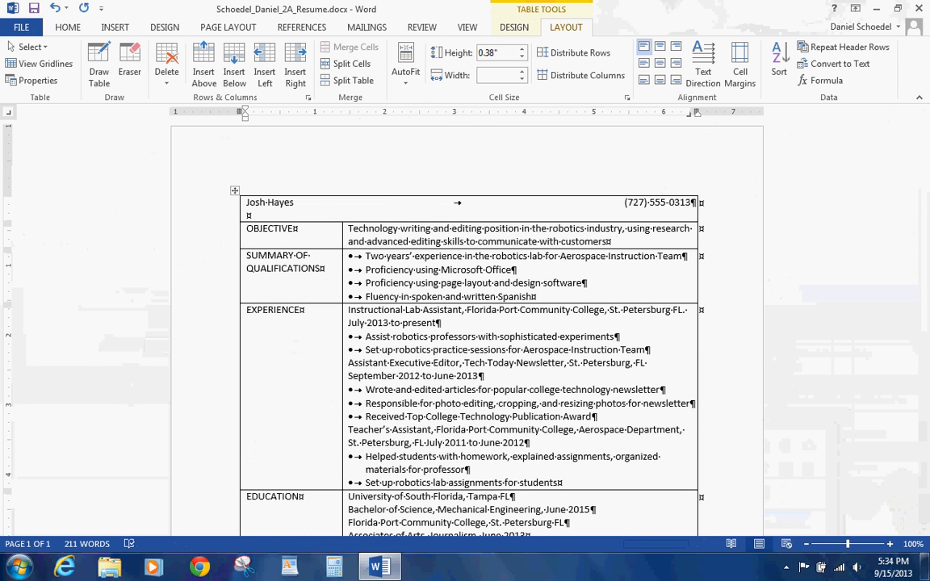
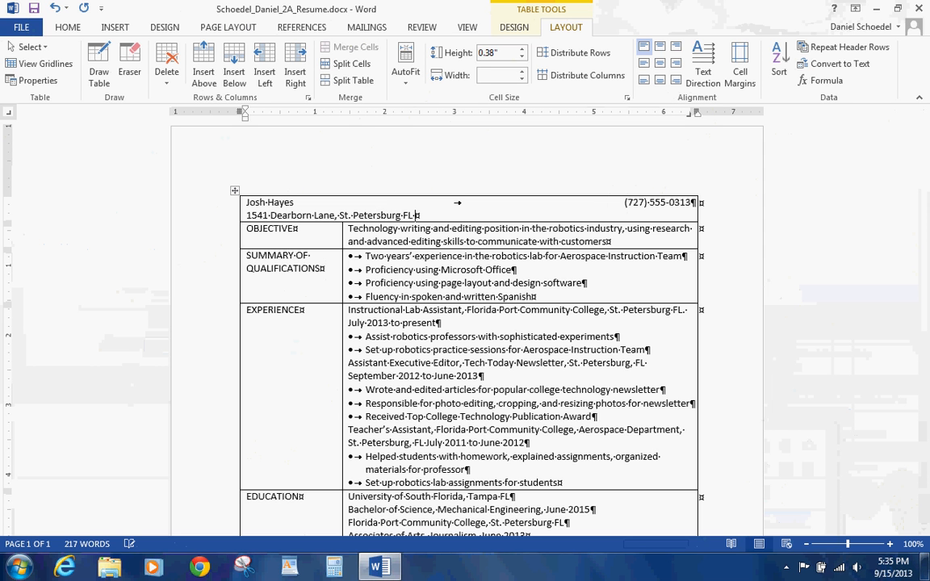
{"action": "key", "text": "ctrl+Tab"}
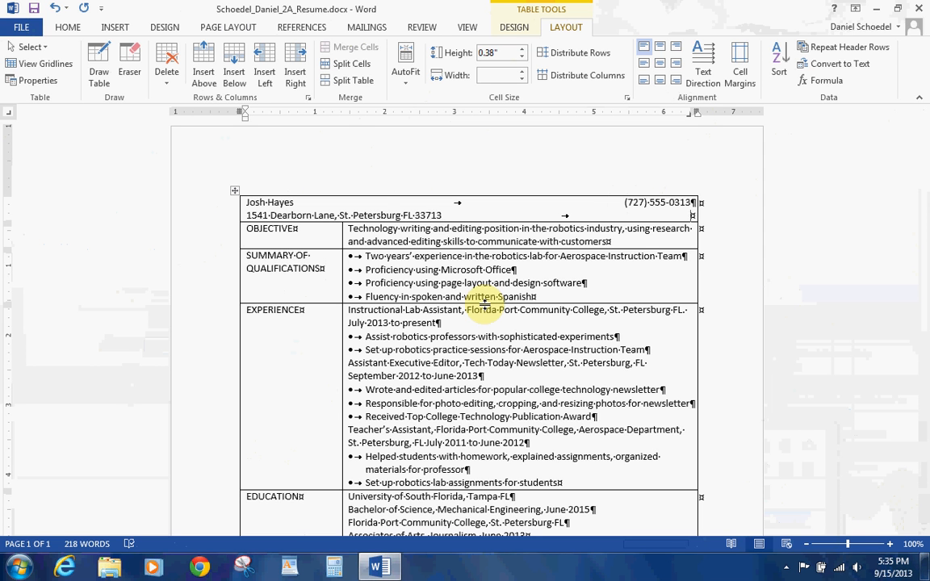
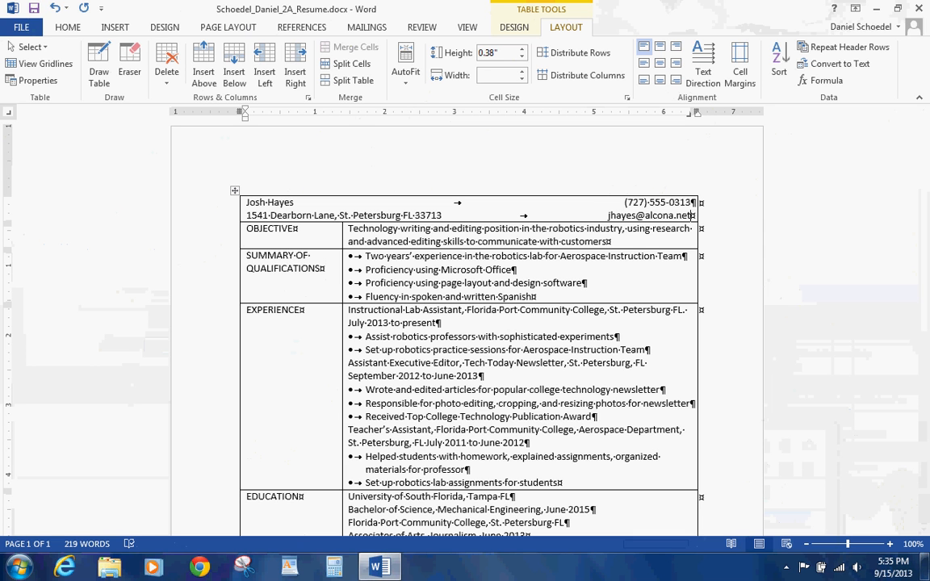
Step: Save the resume, then use the FlashBack tray menu to toggle recording
{"action": "left_click", "coordinate": [34, 9]}
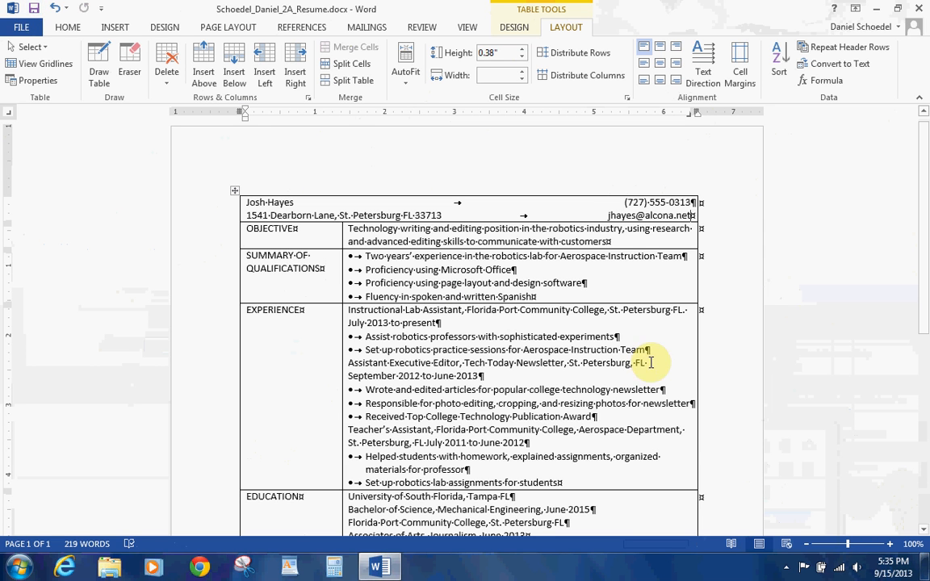
{"action": "left_click", "coordinate": [788, 570]}
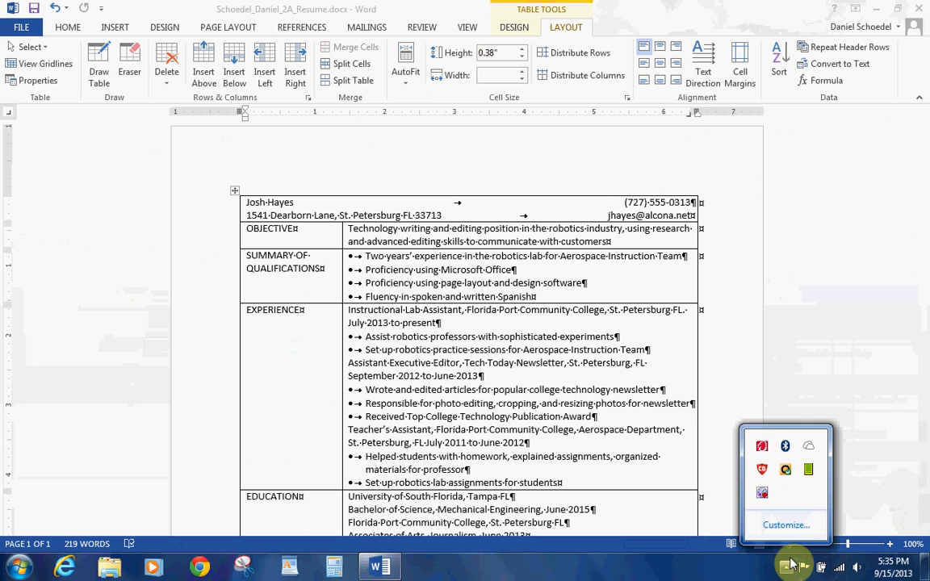
{"action": "right_click", "coordinate": [763, 494]}
{"action": "left_click", "coordinate": [782, 294]}
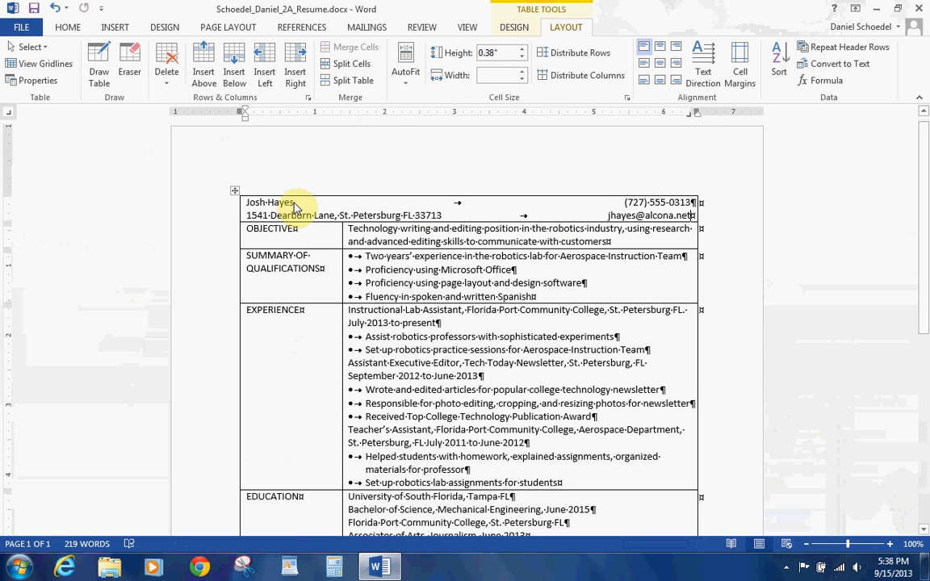
Step: Select the applicant's name in the top row and set it to 16 pt
{"action": "left_click_drag", "start_coordinate": [293, 203], "coordinate": [243, 188]}
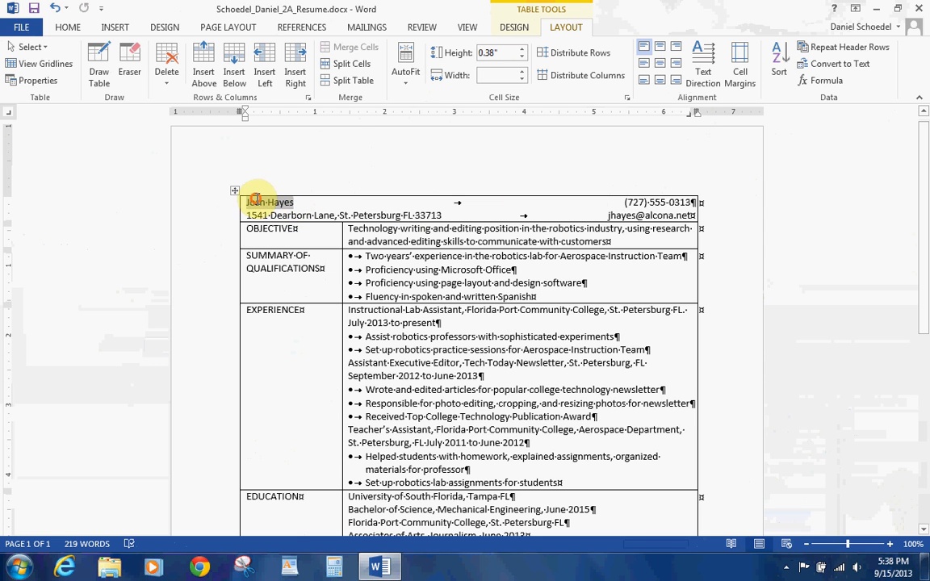
{"action": "left_click", "coordinate": [68, 27]}
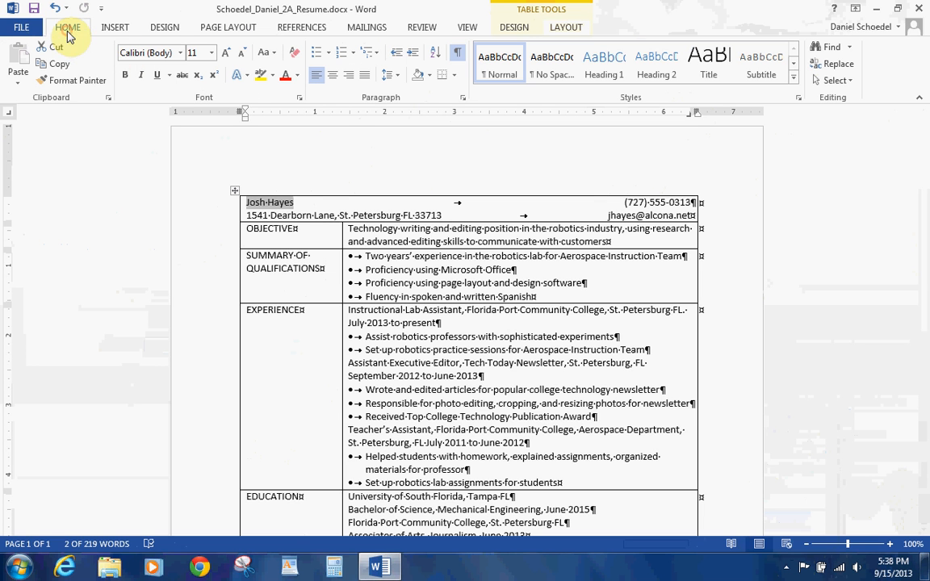
{"action": "left_click", "coordinate": [292, 203]}
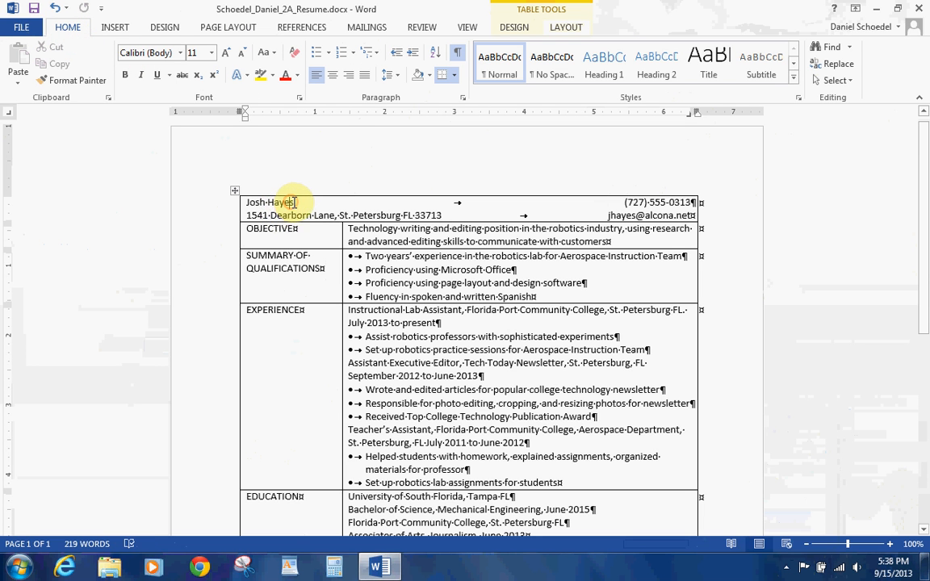
{"action": "left_click_drag", "start_coordinate": [294, 203], "coordinate": [242, 202]}
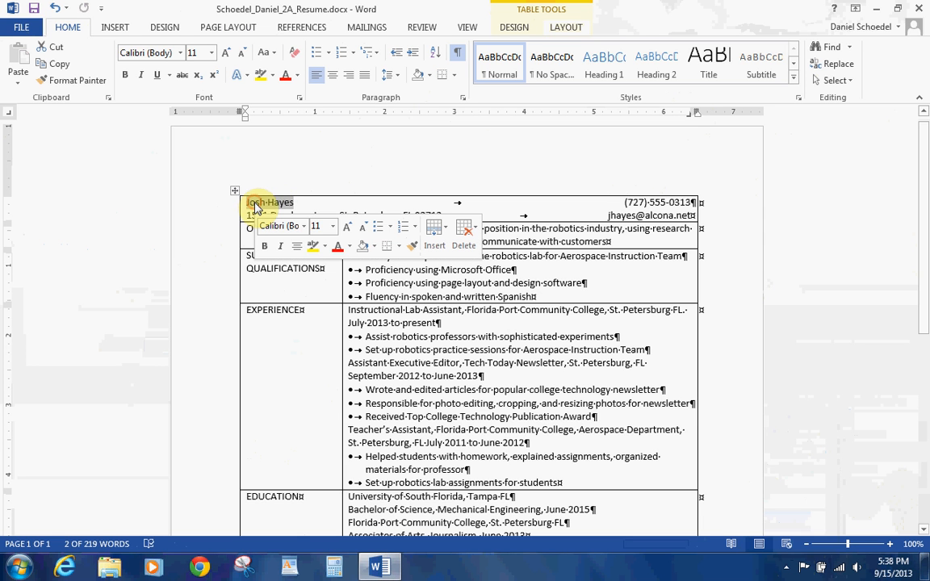
{"action": "left_click", "coordinate": [331, 226]}
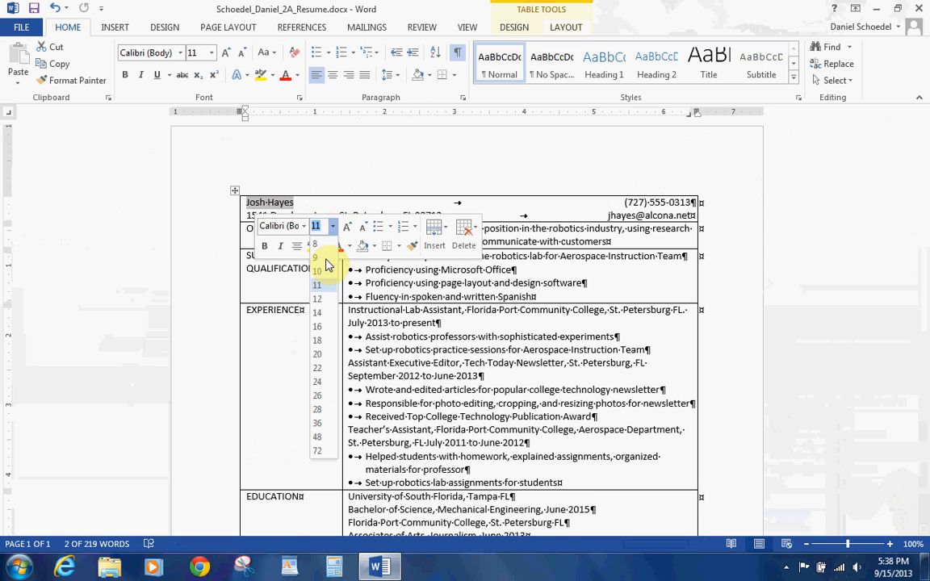
{"action": "left_click", "coordinate": [315, 327]}
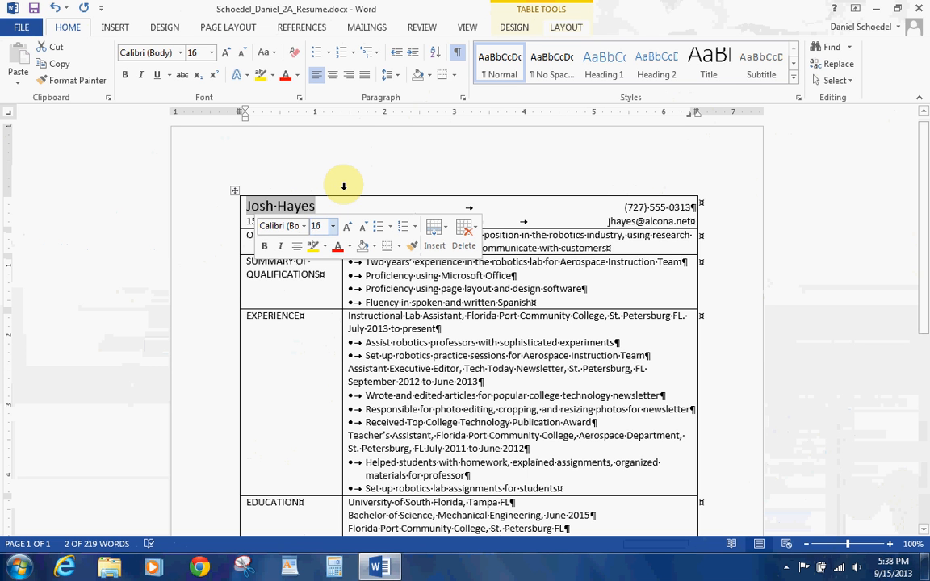
{"action": "left_click", "coordinate": [452, 151]}
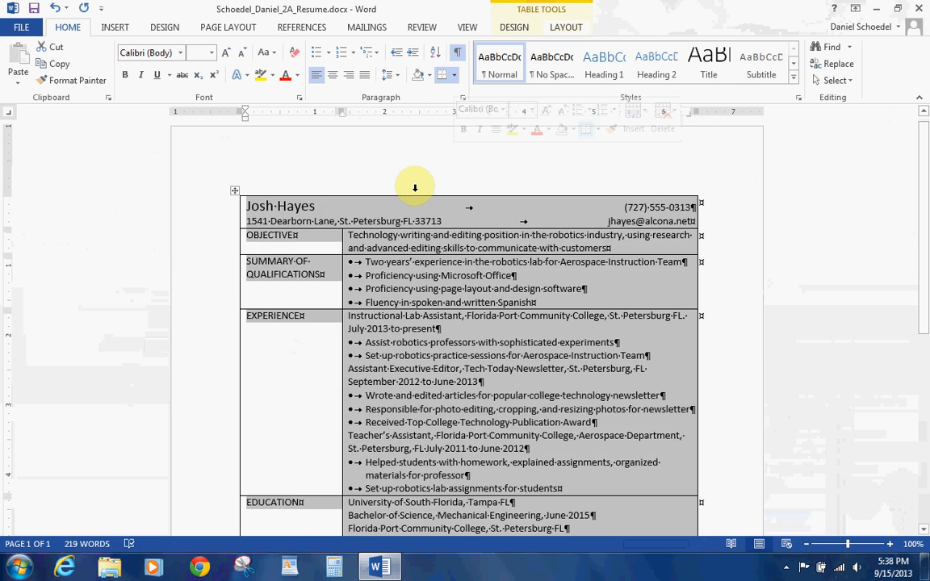
{"action": "left_click", "coordinate": [386, 225]}
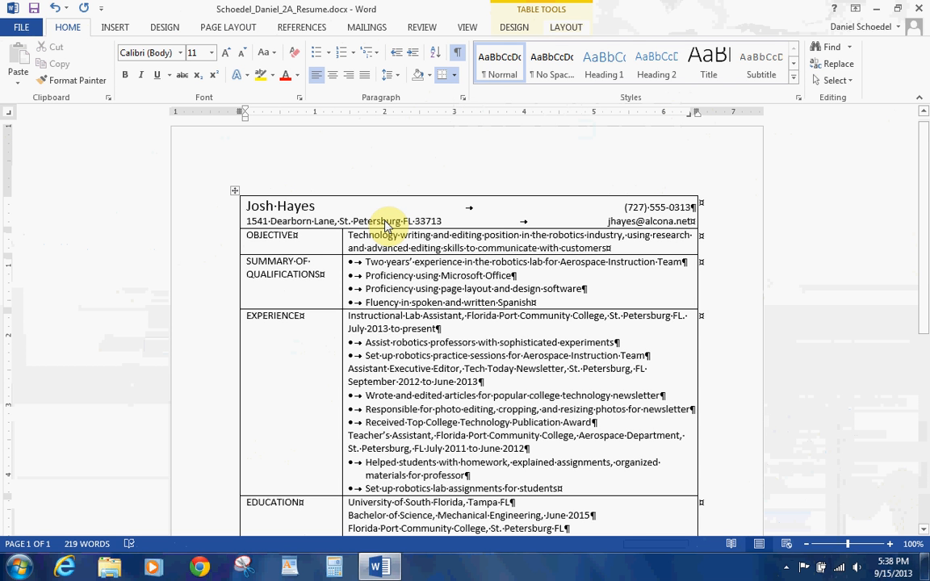
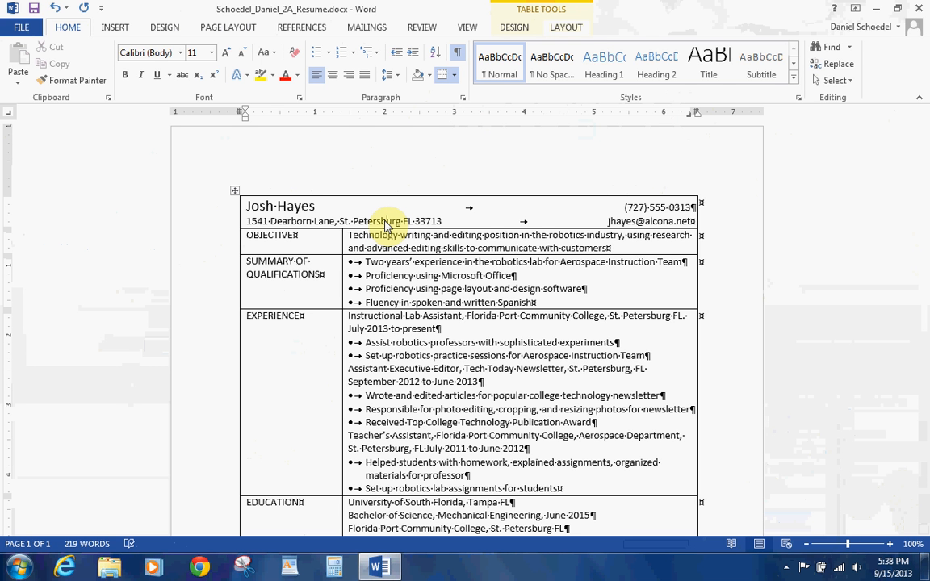
Step: Add 18 pt of space after the address line
{"action": "left_click", "coordinate": [388, 223]}
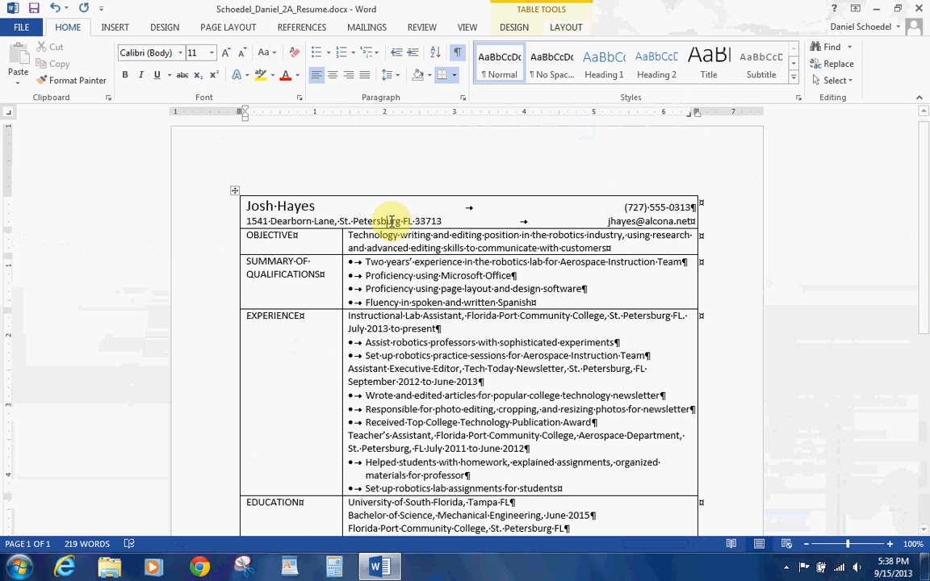
{"action": "left_click", "coordinate": [463, 99]}
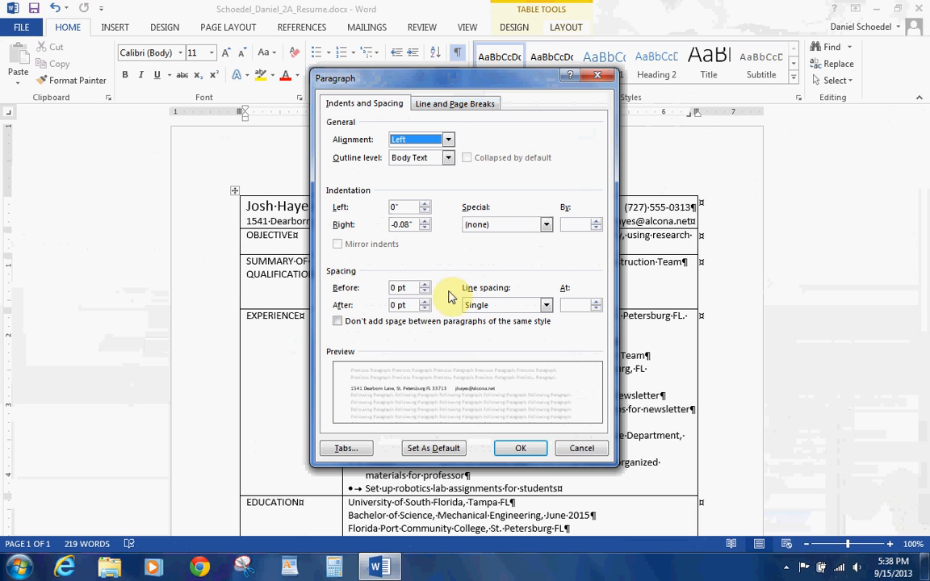
{"action": "left_click", "coordinate": [424, 300]}
{"action": "left_click", "coordinate": [424, 300]}
{"action": "left_click", "coordinate": [424, 301]}
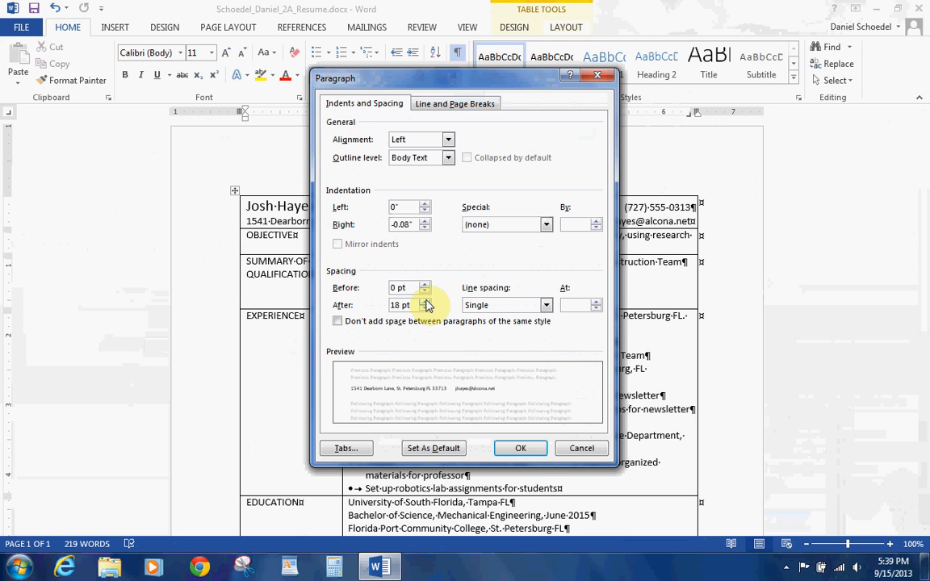
{"action": "left_click", "coordinate": [521, 451]}
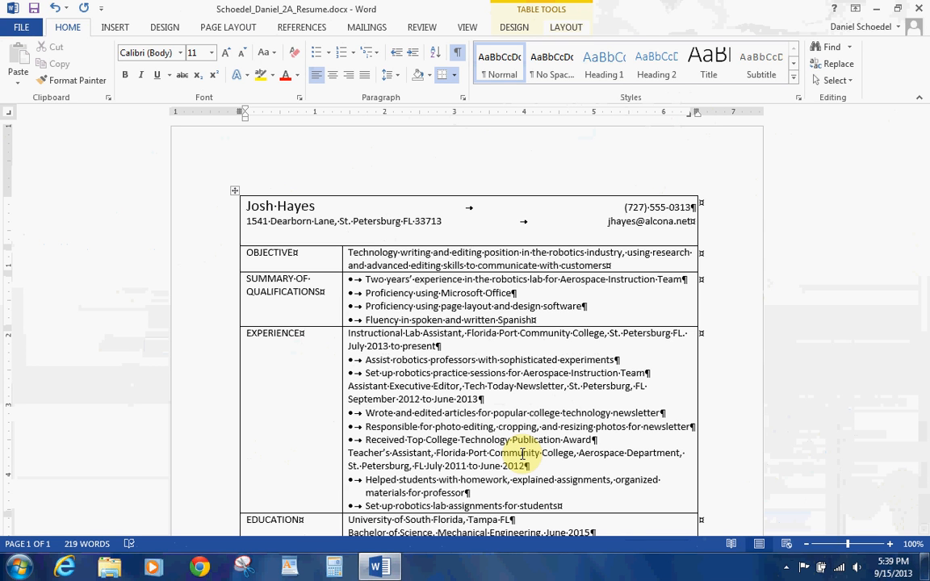
Step: Add 18 pt of space after the Objective text
{"action": "left_click", "coordinate": [502, 267]}
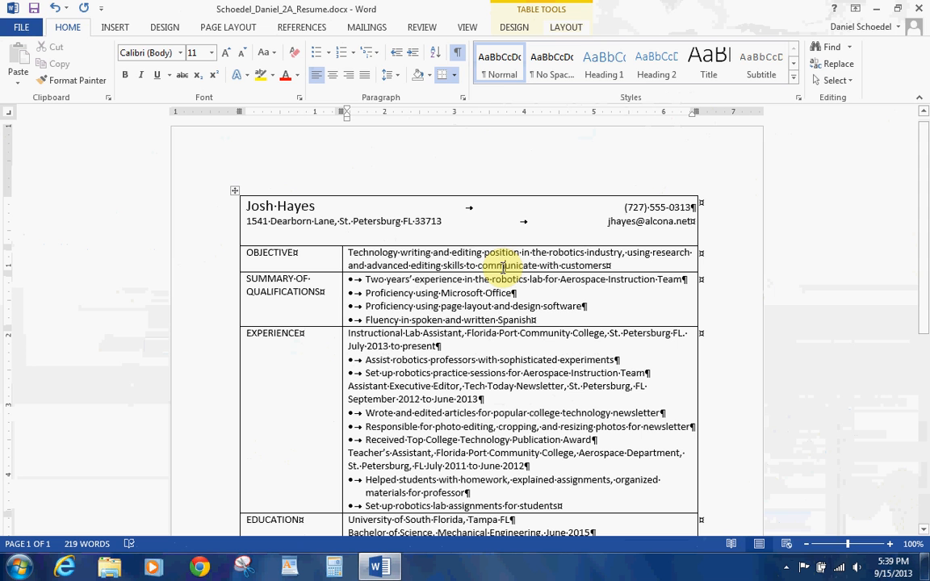
{"action": "left_click", "coordinate": [463, 99]}
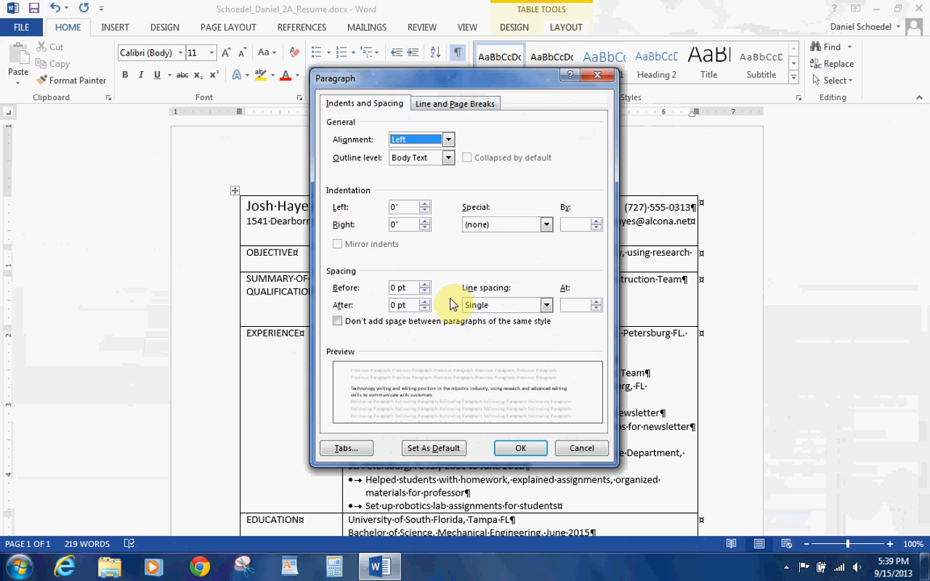
{"action": "left_click", "coordinate": [424, 301]}
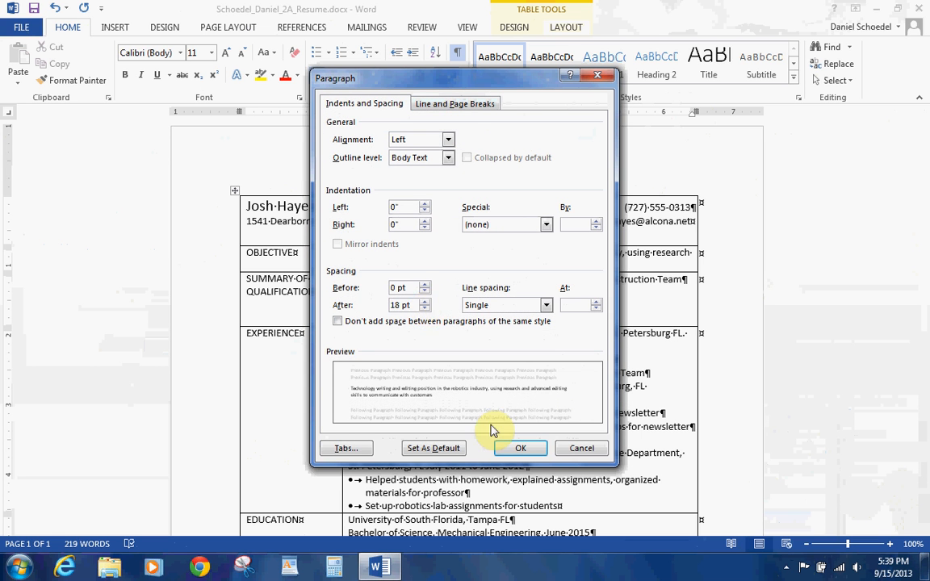
{"action": "left_click", "coordinate": [519, 448]}
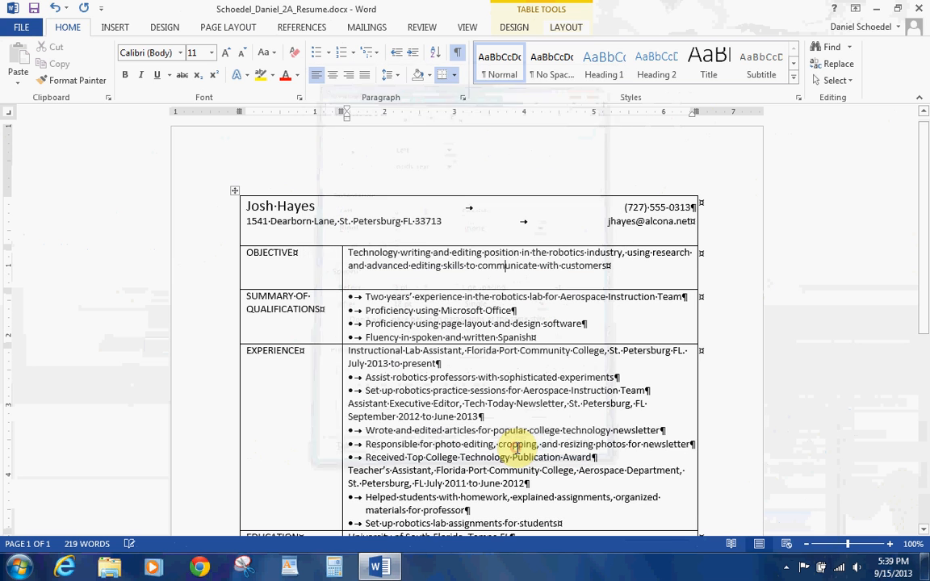
Step: Add 18 pt of space after the last Summary of Qualifications bullet about Fluency
{"action": "left_click", "coordinate": [475, 337]}
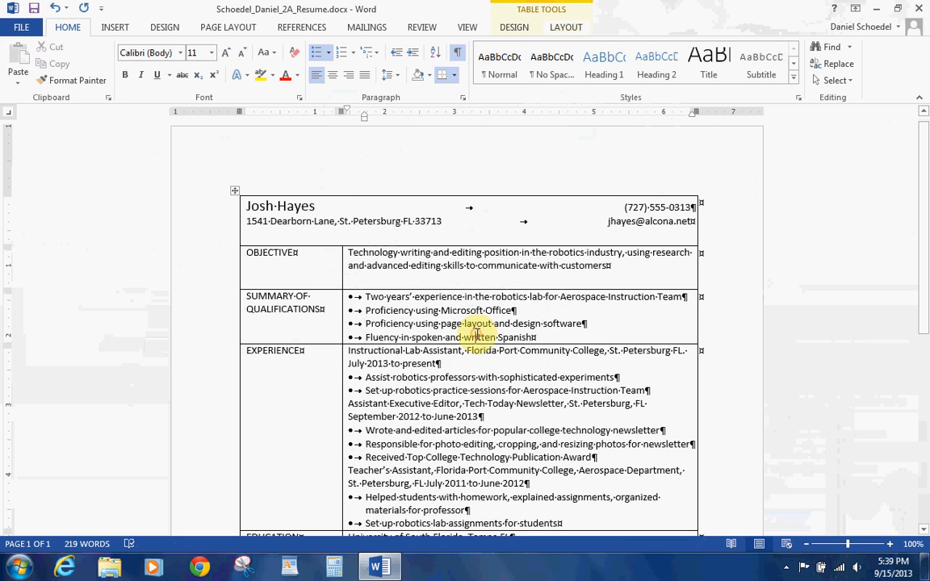
{"action": "left_click", "coordinate": [463, 98]}
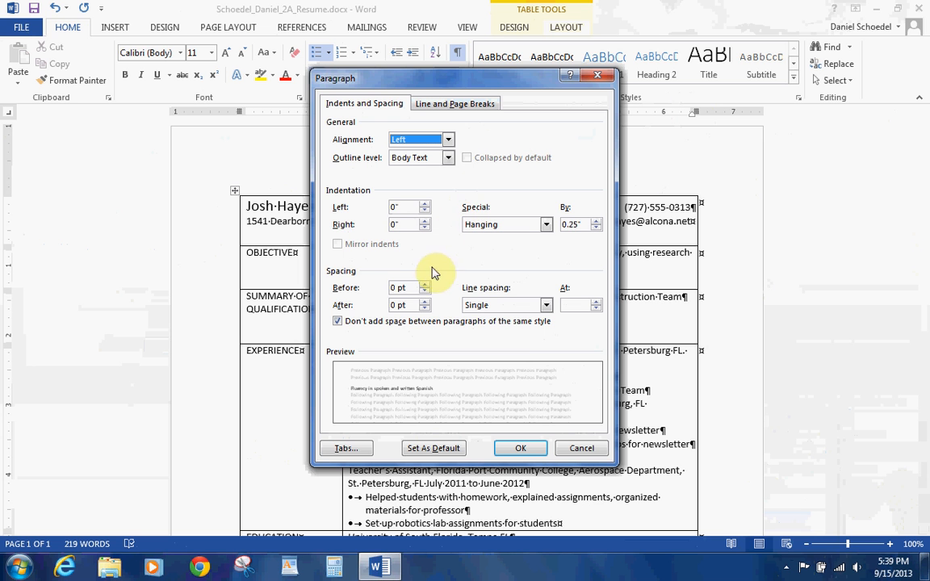
{"action": "left_click", "coordinate": [423, 301]}
{"action": "left_click", "coordinate": [423, 301]}
{"action": "left_click", "coordinate": [423, 301]}
{"action": "left_click", "coordinate": [522, 447]}
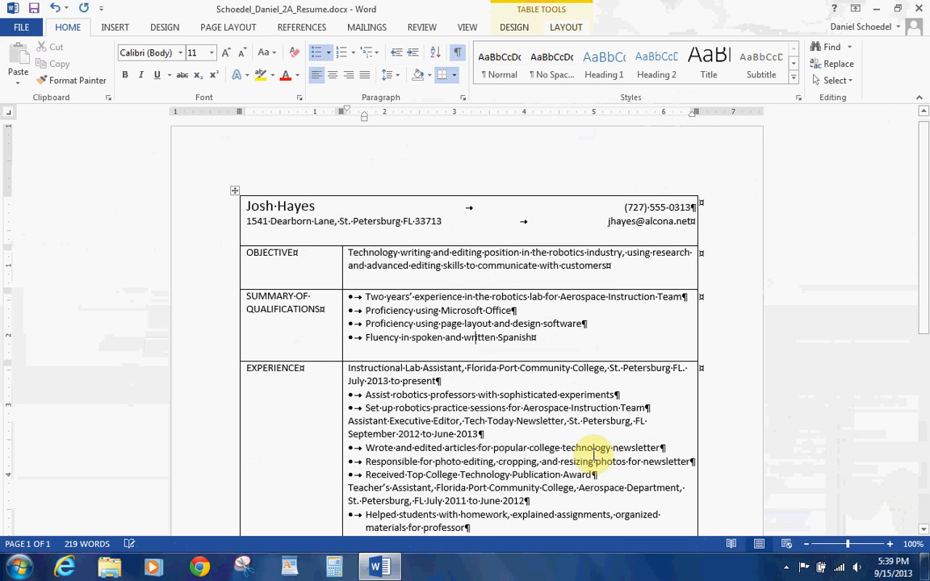
{"action": "left_click", "coordinate": [925, 531]}
{"action": "left_click", "coordinate": [925, 530]}
{"action": "left_click", "coordinate": [925, 530]}
{"action": "left_click", "coordinate": [924, 530]}
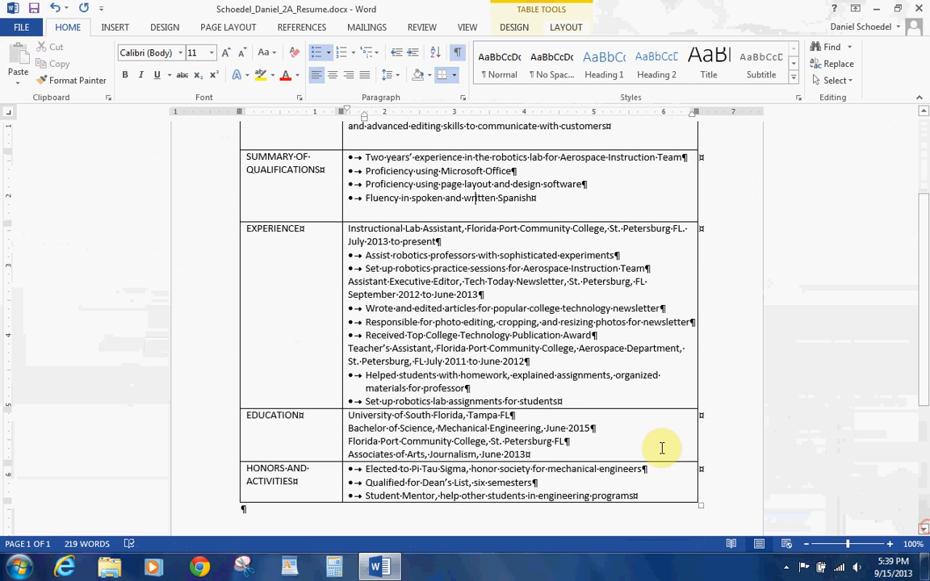
Step: Add 18 pt of space after the last Experience bullet
{"action": "left_click", "coordinate": [548, 401]}
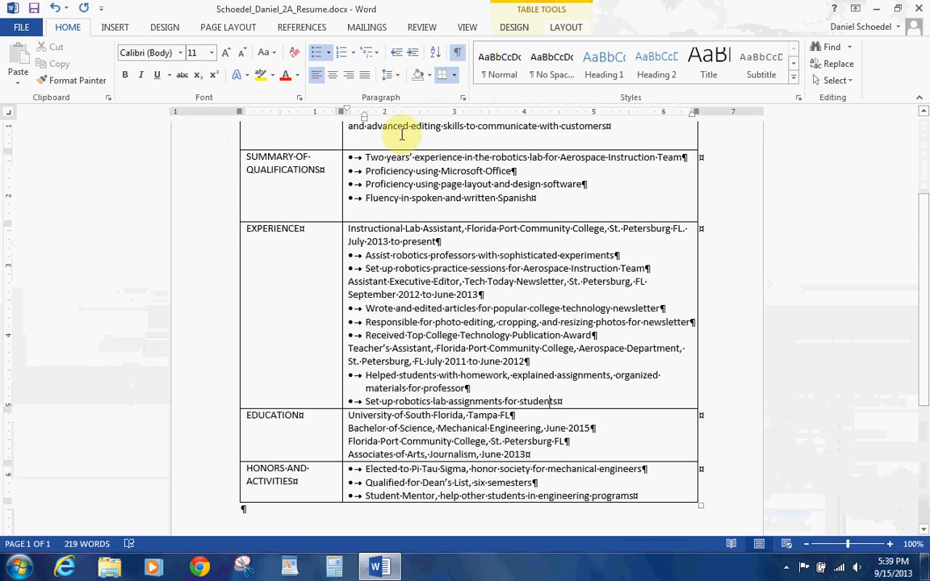
{"action": "left_click", "coordinate": [458, 100]}
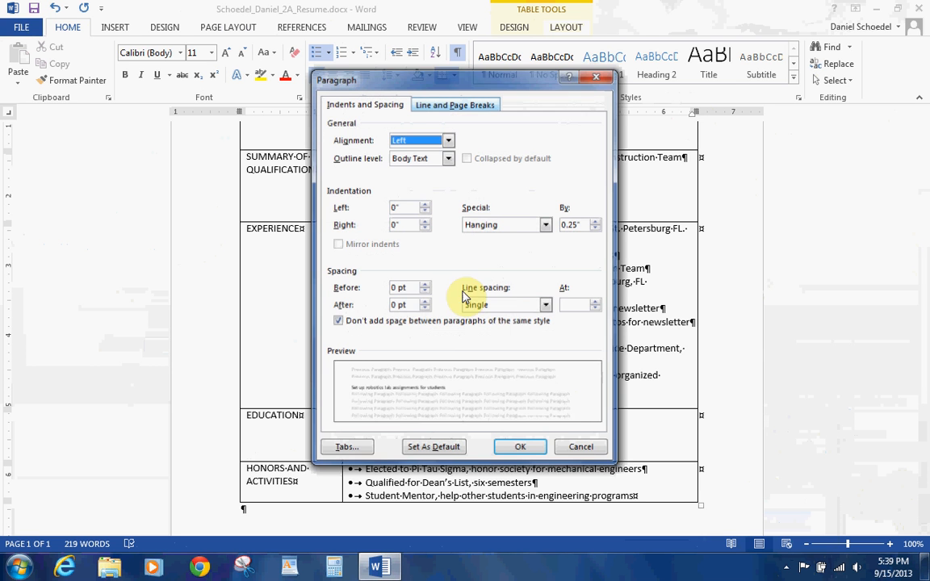
{"action": "left_click", "coordinate": [425, 301]}
{"action": "left_click", "coordinate": [424, 301]}
{"action": "left_click", "coordinate": [424, 301]}
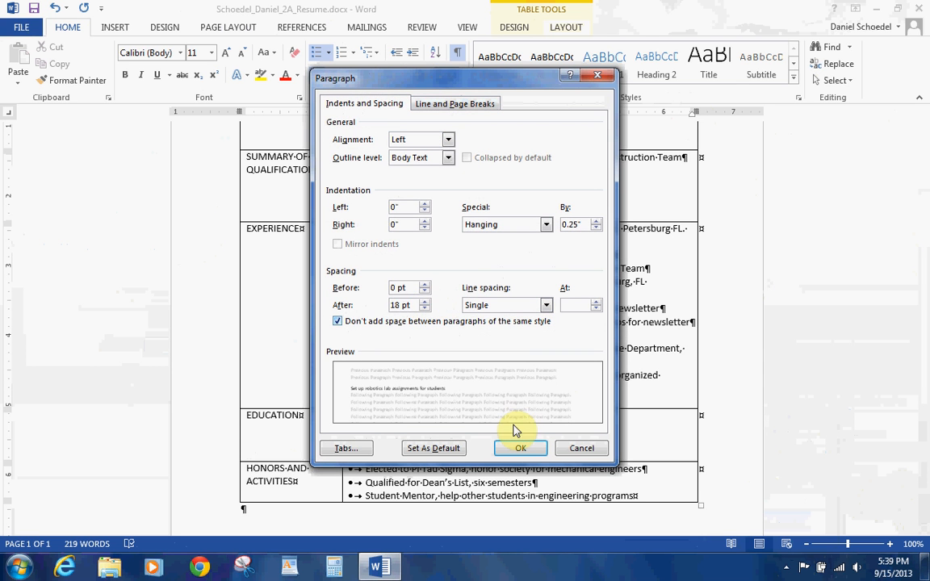
{"action": "left_click", "coordinate": [523, 448]}
Step: Add 18 pt of space after the Associates line in the Education cell
{"action": "left_click", "coordinate": [468, 426]}
{"action": "left_click", "coordinate": [463, 98]}
{"action": "left_click", "coordinate": [425, 301]}
{"action": "left_click", "coordinate": [425, 301]}
{"action": "left_click", "coordinate": [425, 301]}
{"action": "left_click", "coordinate": [521, 449]}
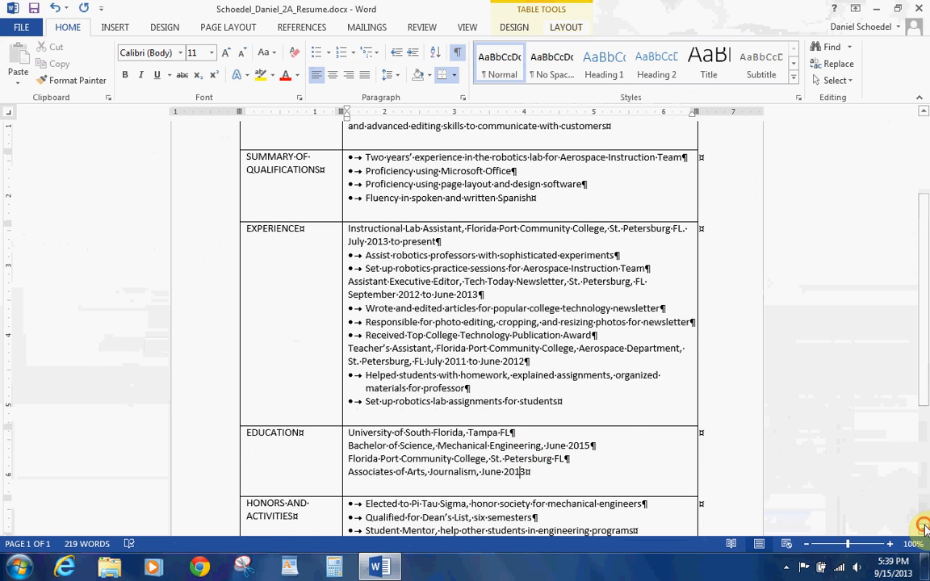
Step: Add 18 pt of space after the Student Mentor bullet ending Honors and Activities
{"action": "scroll", "coordinate": [832, 472], "scroll_direction": "down", "scroll_amount": 2}
{"action": "left_click", "coordinate": [596, 474]}
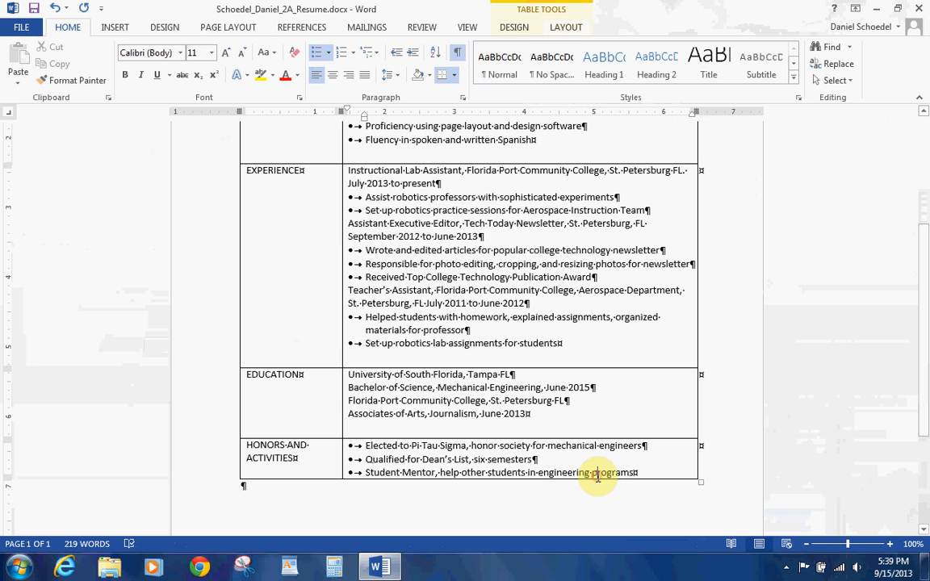
{"action": "left_click", "coordinate": [462, 97]}
{"action": "left_click", "coordinate": [425, 301]}
{"action": "left_click", "coordinate": [424, 301]}
{"action": "left_click", "coordinate": [425, 301]}
{"action": "left_click", "coordinate": [521, 450]}
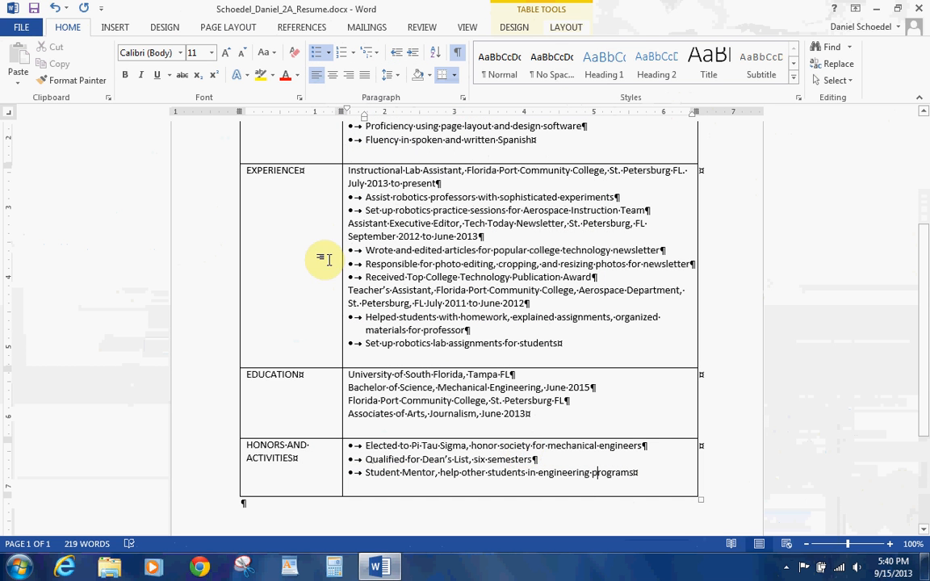
{"action": "left_click", "coordinate": [614, 264]}
{"action": "left_click_drag", "start_coordinate": [923, 229], "coordinate": [922, 182]}
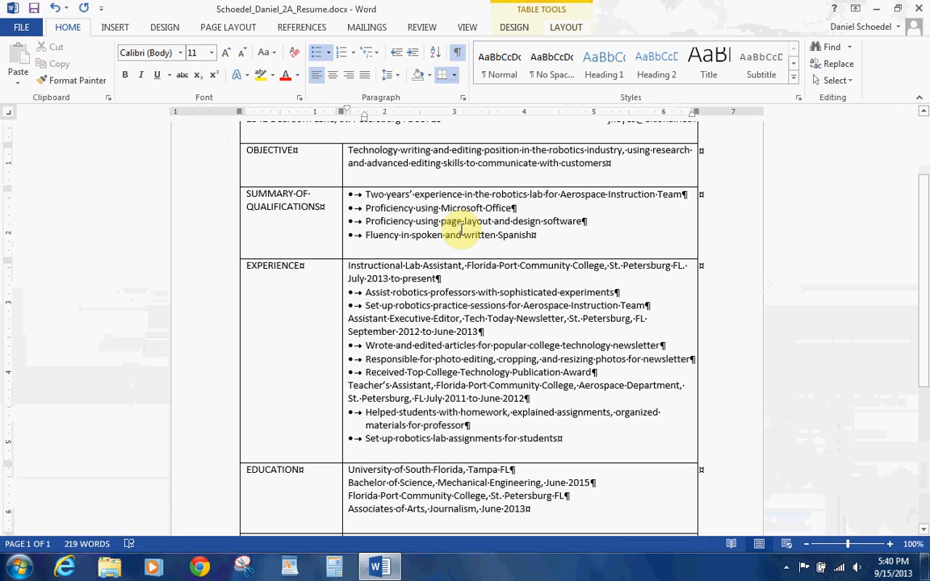
Step: Bold the OBJECTIVE, SUMMARY OF QUALIFICATIONS and EXPERIENCE headings
{"action": "left_click_drag", "start_coordinate": [297, 152], "coordinate": [248, 160]}
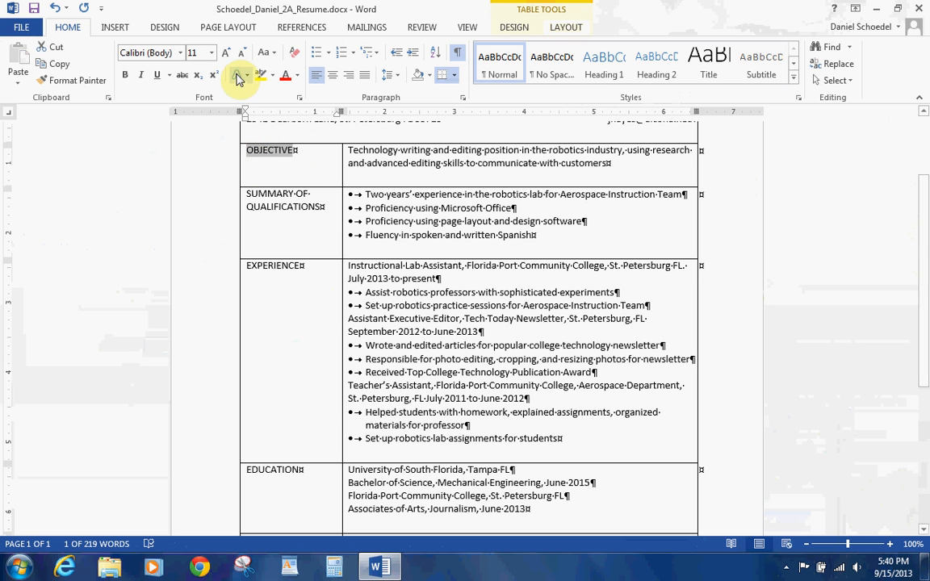
{"action": "left_click", "coordinate": [127, 74]}
{"action": "left_click_drag", "start_coordinate": [320, 205], "coordinate": [245, 193]}
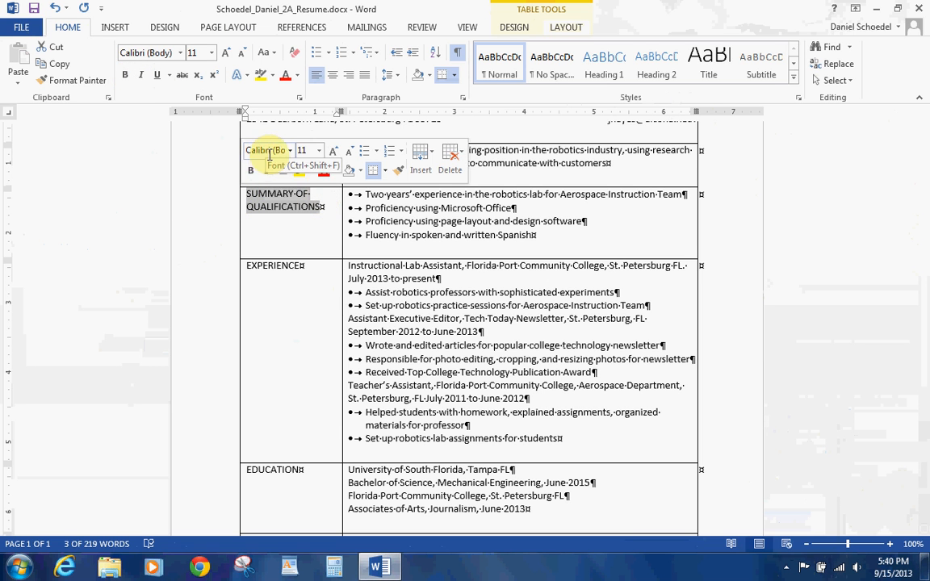
{"action": "left_click", "coordinate": [250, 170]}
{"action": "left_click", "coordinate": [289, 266]}
{"action": "left_click_drag", "start_coordinate": [289, 266], "coordinate": [249, 268]}
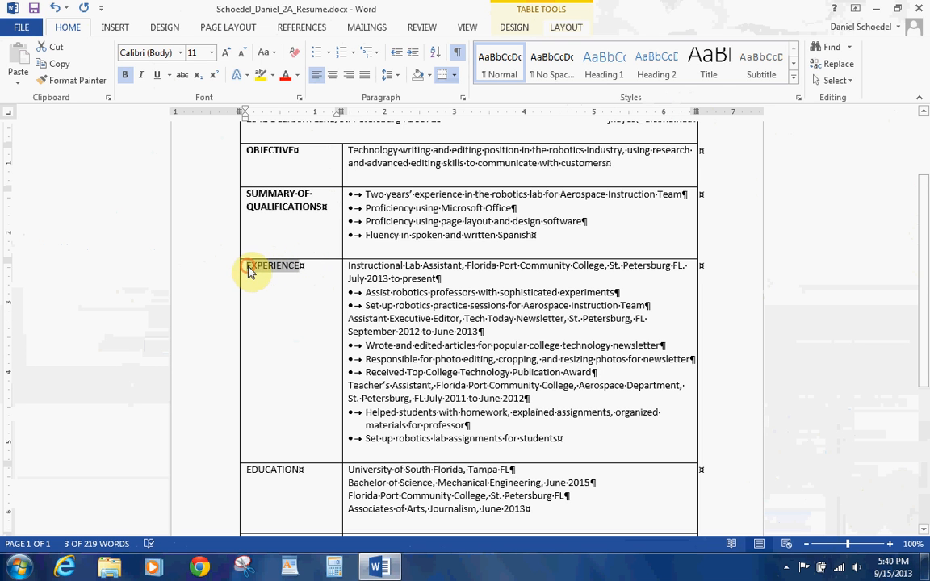
{"action": "left_click", "coordinate": [232, 239]}
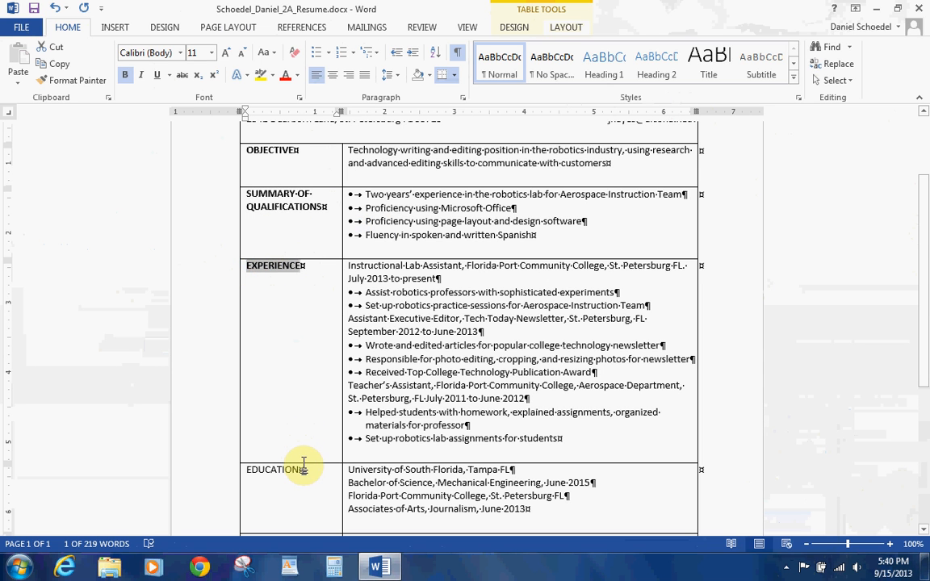
Step: Bold the EDUCATION and HONORS AND ACTIVITIES headings
{"action": "left_click", "coordinate": [303, 469]}
{"action": "left_click_drag", "start_coordinate": [257, 473], "coordinate": [246, 472]}
{"action": "left_click", "coordinate": [254, 452]}
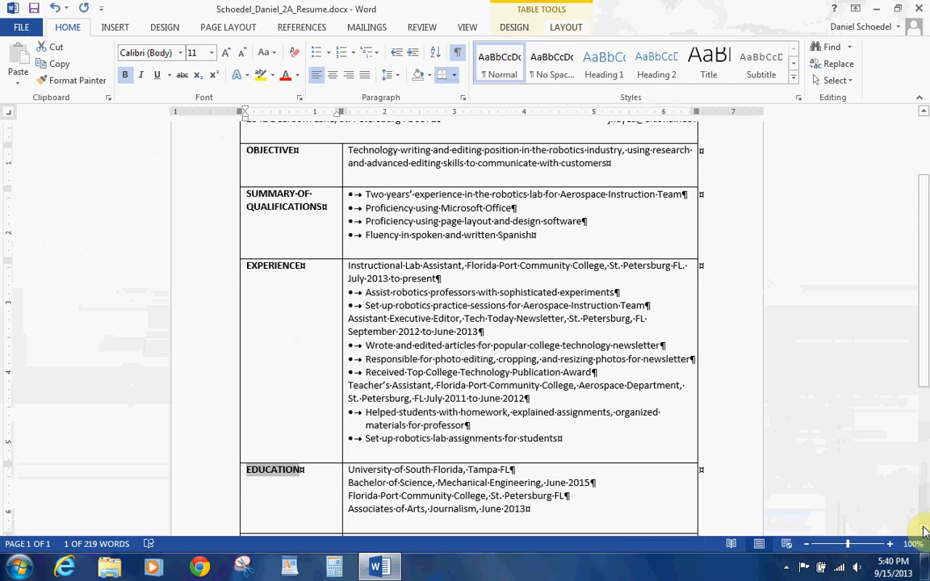
{"action": "left_click_drag", "start_coordinate": [925, 531], "coordinate": [924, 531]}
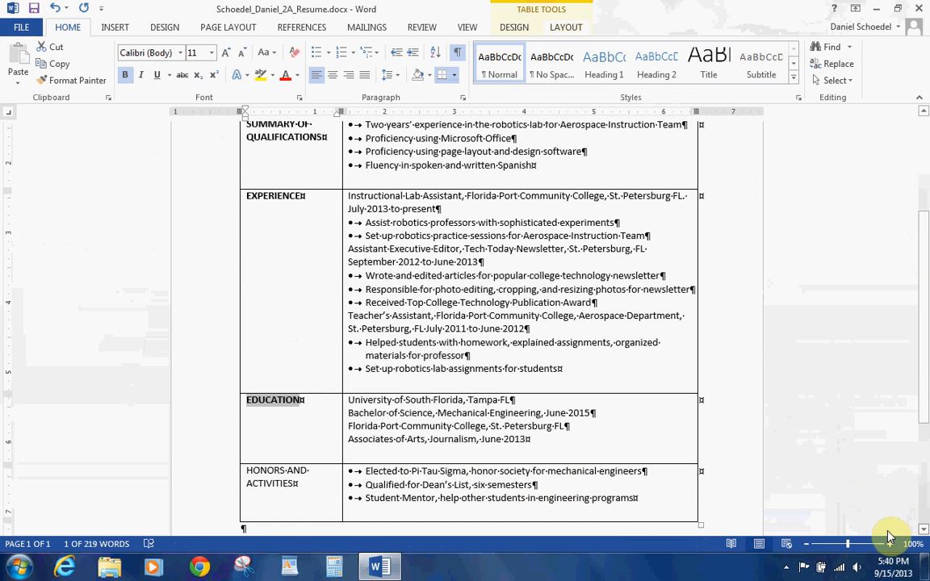
{"action": "left_click_drag", "start_coordinate": [299, 483], "coordinate": [245, 472]}
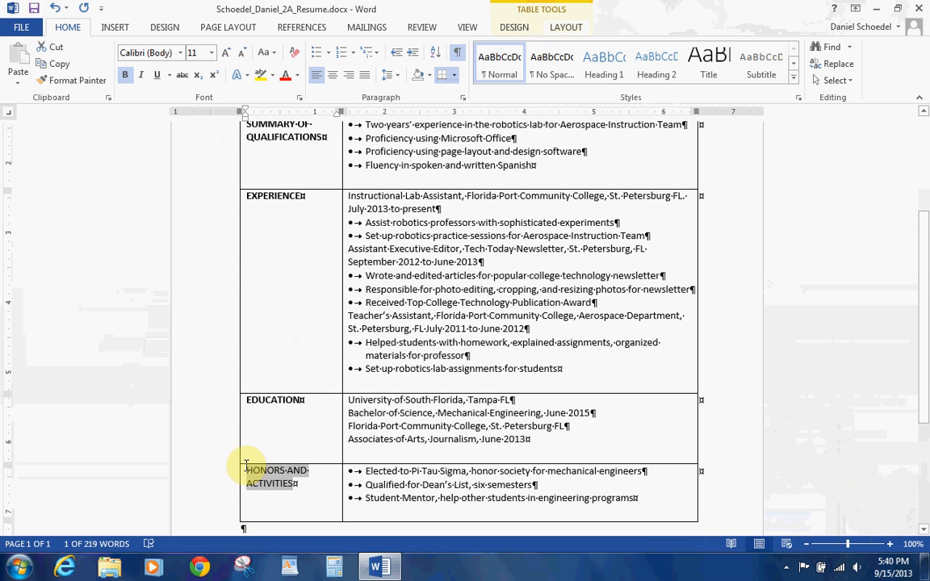
{"action": "left_click", "coordinate": [126, 75]}
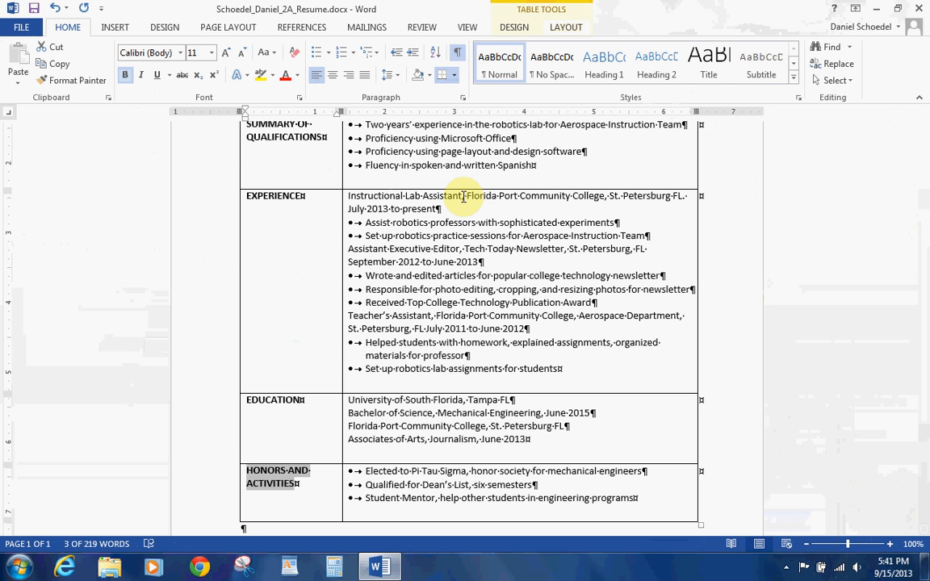
Step: Bold the job titles Instructional Lab Assistant, Assistant Executive Editor and Teacher's Assistant
{"action": "left_click_drag", "start_coordinate": [464, 196], "coordinate": [343, 197]}
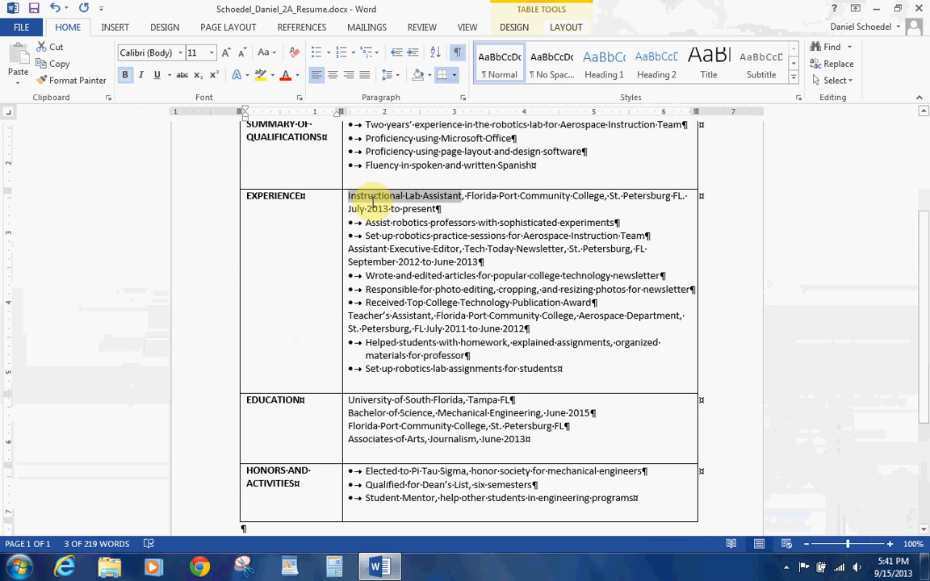
{"action": "left_click", "coordinate": [126, 75]}
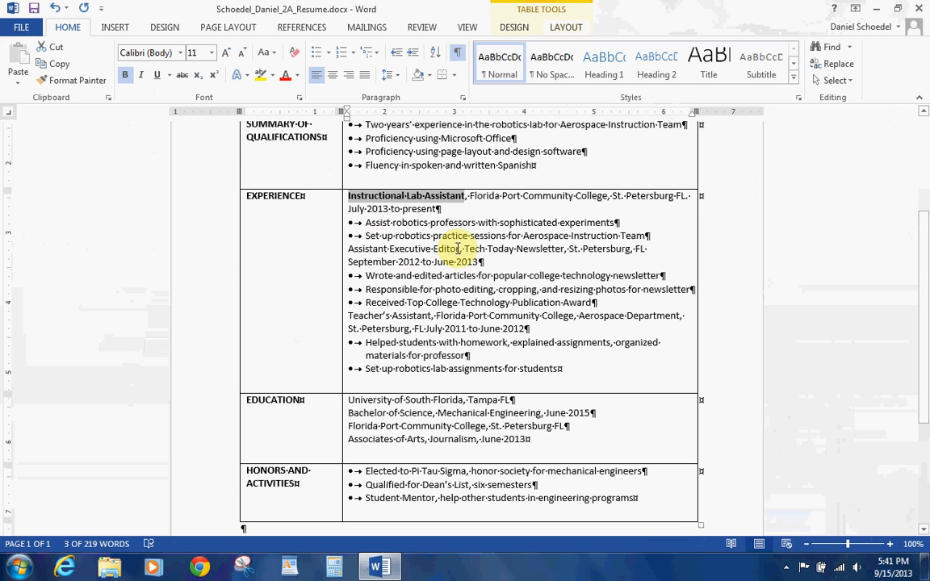
{"action": "left_click_drag", "start_coordinate": [459, 248], "coordinate": [348, 249]}
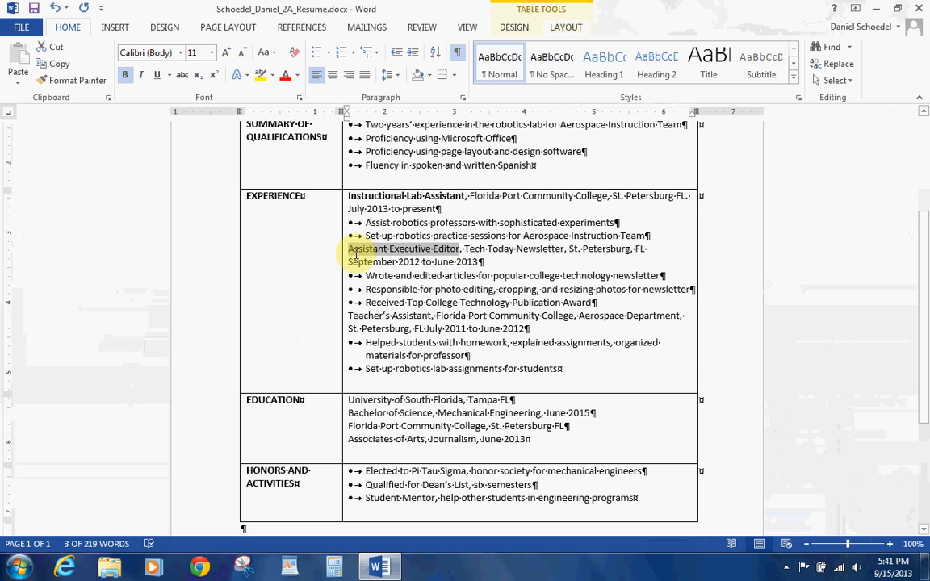
{"action": "left_click", "coordinate": [125, 75]}
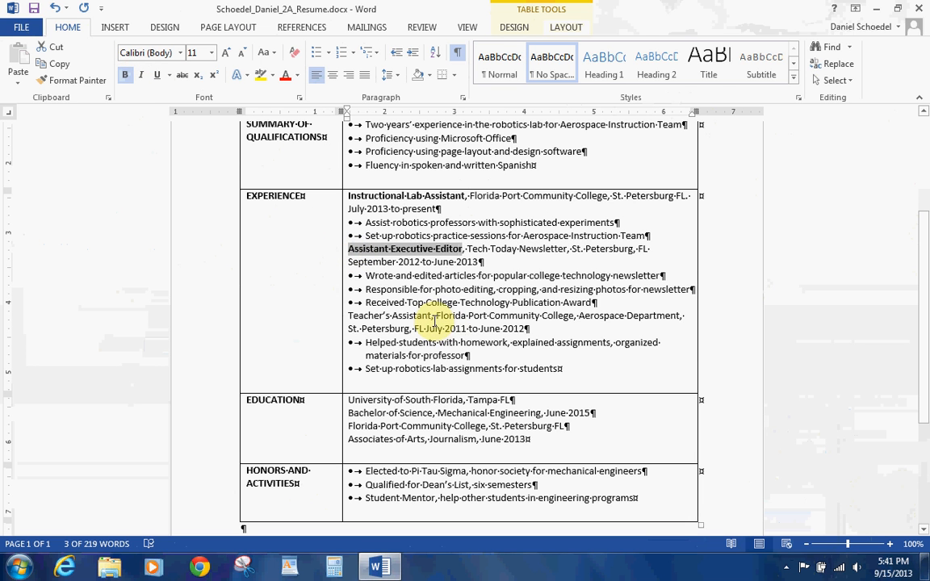
{"action": "left_click_drag", "start_coordinate": [429, 316], "coordinate": [370, 319]}
{"action": "left_click", "coordinate": [125, 75]}
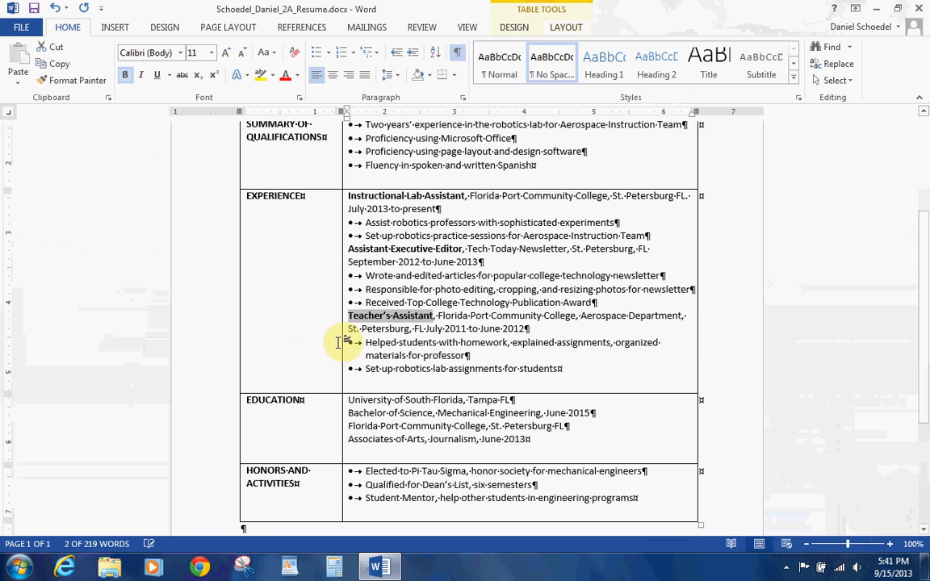
Step: Bold the school names University of South Florida and Florida Port Community College
{"action": "left_click_drag", "start_coordinate": [462, 401], "coordinate": [348, 401]}
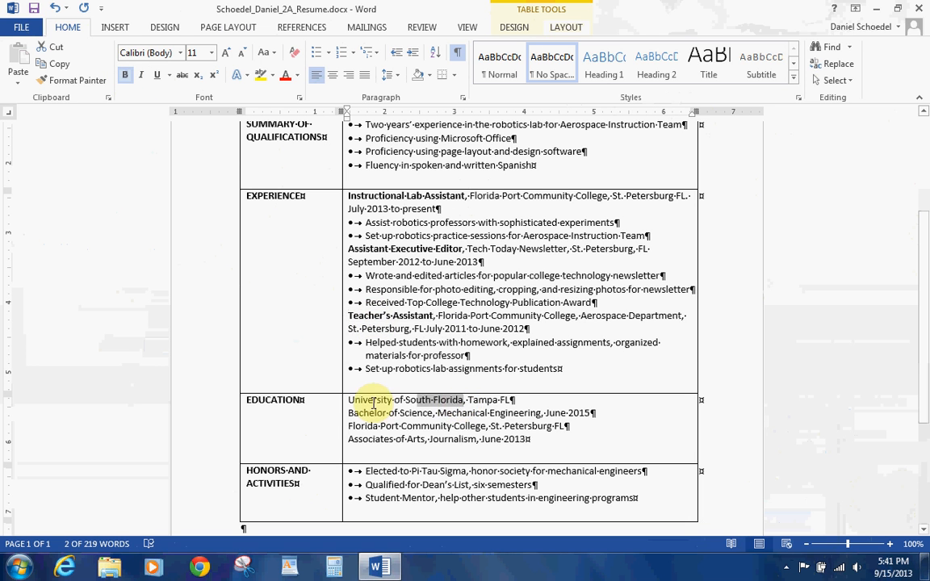
{"action": "left_click", "coordinate": [126, 75]}
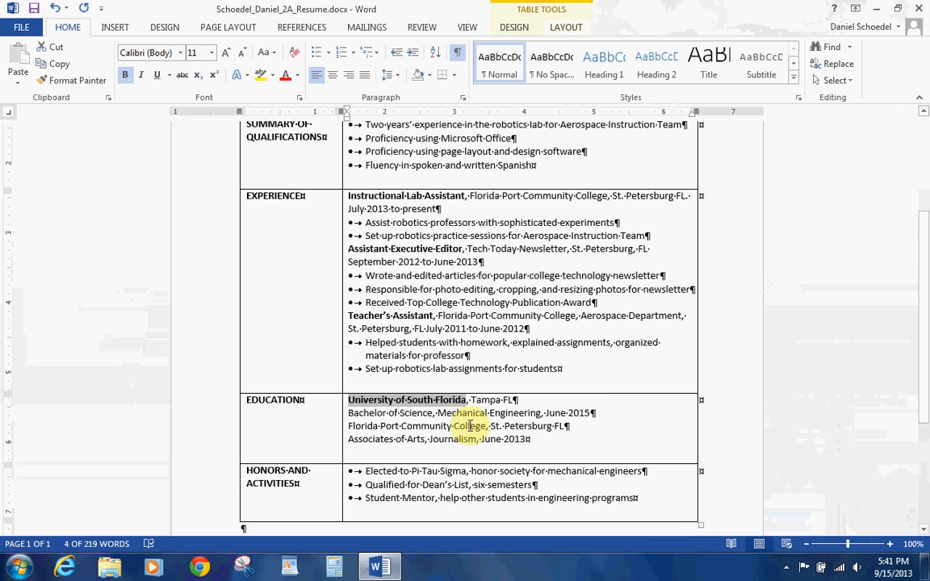
{"action": "left_click_drag", "start_coordinate": [485, 425], "coordinate": [348, 426]}
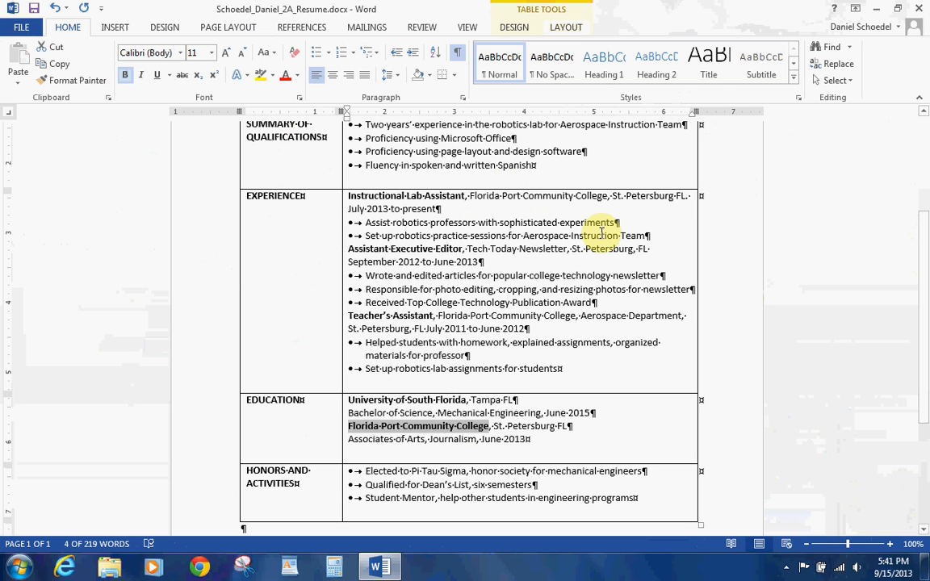
{"action": "left_click", "coordinate": [573, 236]}
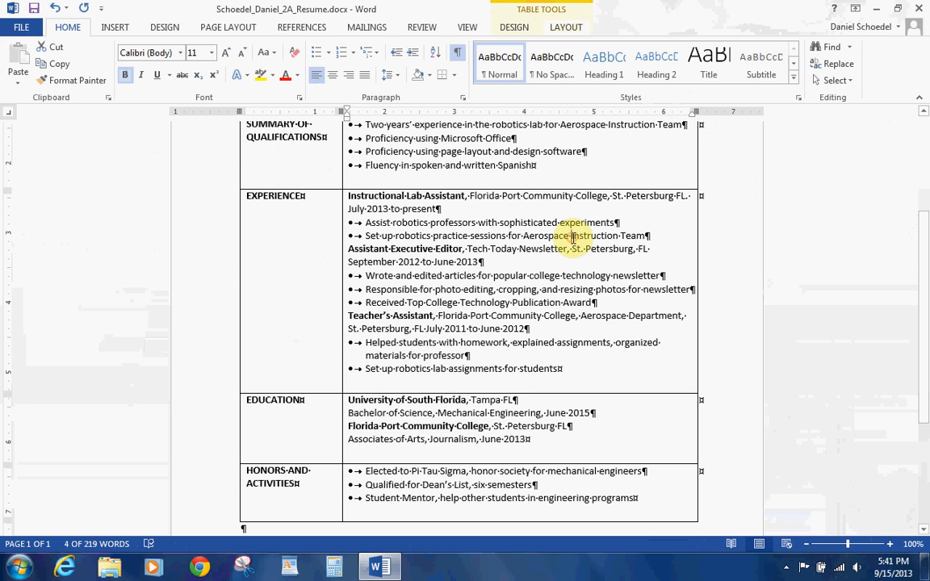
Step: Add 12 pt of space after the last line of each Experience job entry
{"action": "left_click", "coordinate": [463, 97]}
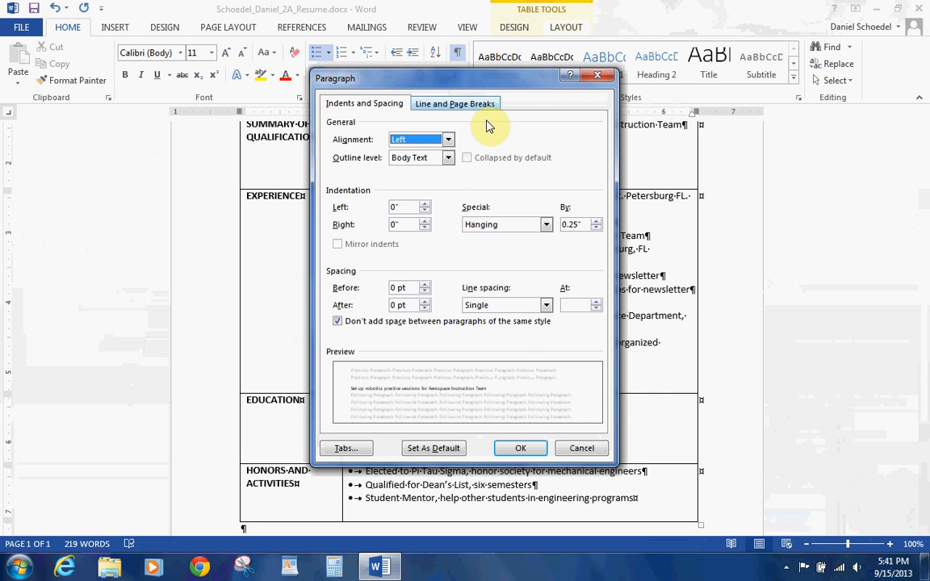
{"action": "left_click", "coordinate": [424, 302]}
{"action": "left_click", "coordinate": [425, 303]}
{"action": "left_click", "coordinate": [514, 447]}
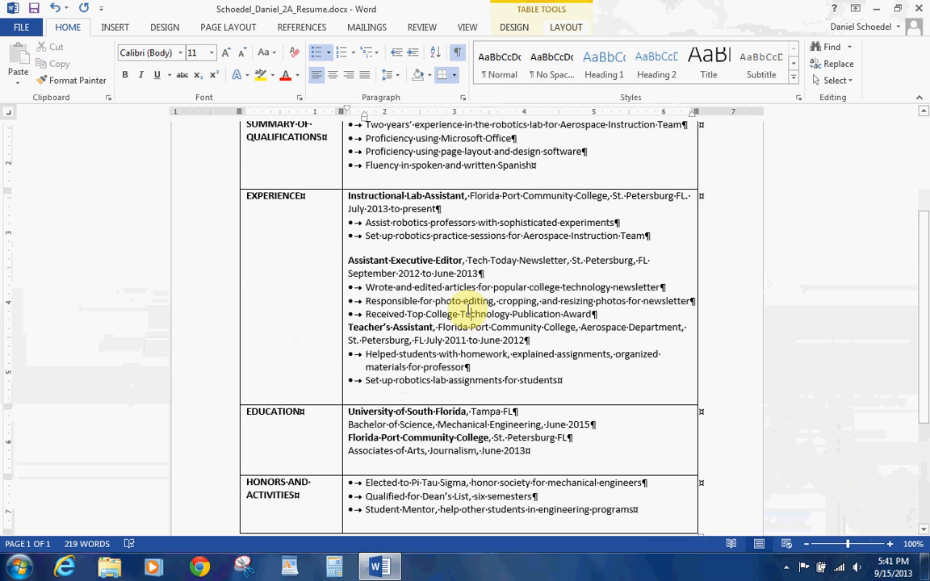
{"action": "left_click", "coordinate": [463, 98]}
{"action": "left_click", "coordinate": [425, 301]}
{"action": "left_click", "coordinate": [424, 301]}
{"action": "left_click", "coordinate": [525, 447]}
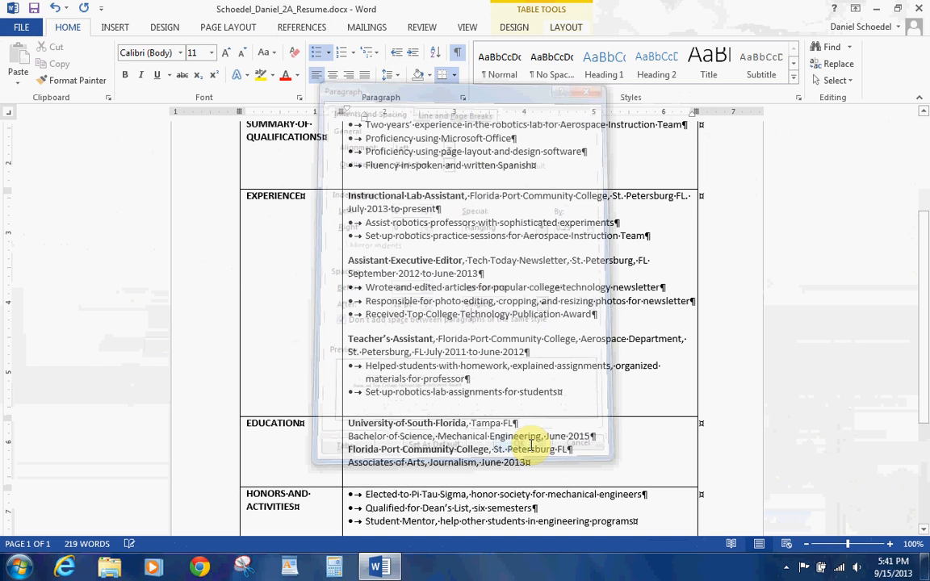
Step: Add 12 pt of space after the Bachelor of Science line
{"action": "left_click", "coordinate": [500, 436]}
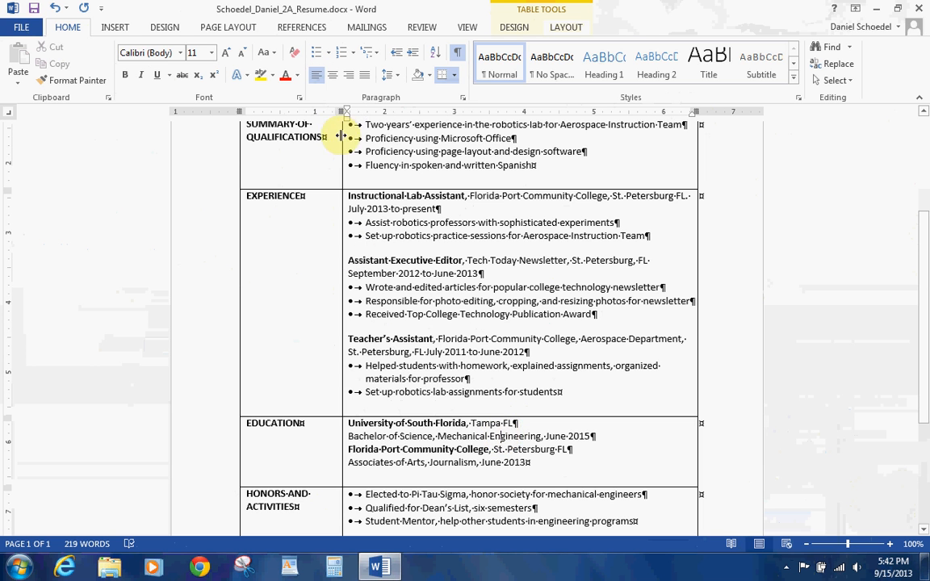
{"action": "left_click", "coordinate": [463, 99]}
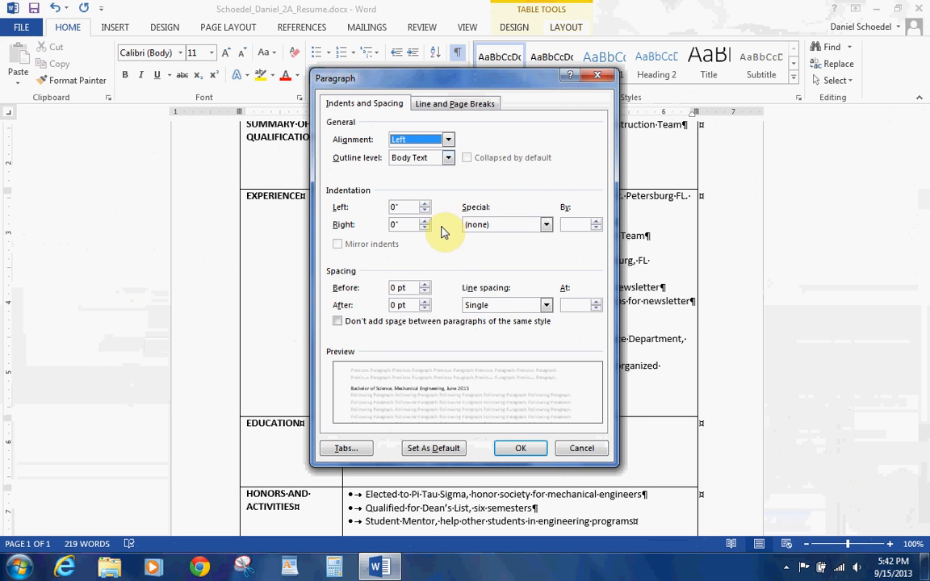
{"action": "left_click", "coordinate": [424, 301]}
{"action": "left_click", "coordinate": [424, 301]}
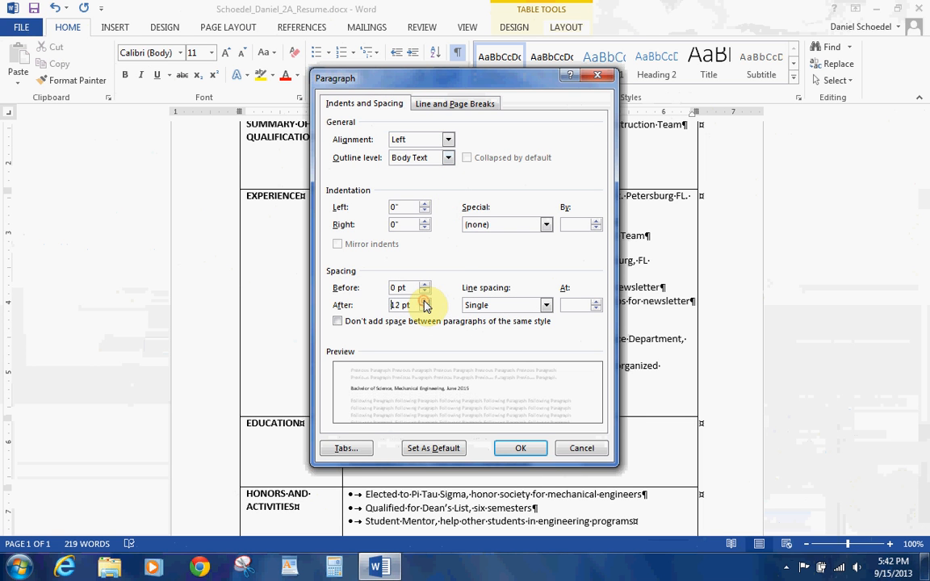
{"action": "left_click", "coordinate": [520, 448]}
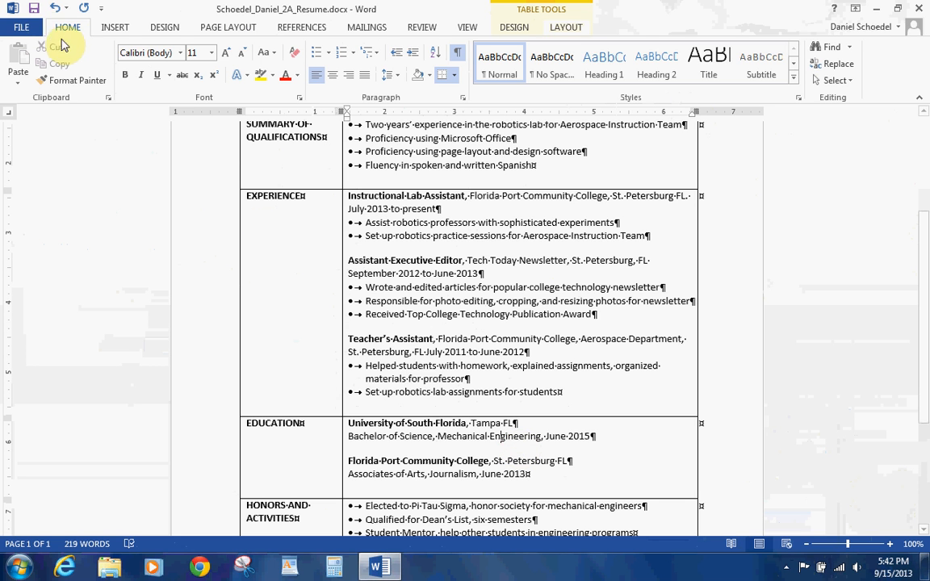
Step: Save the resume and select the entire table
{"action": "left_click", "coordinate": [35, 11]}
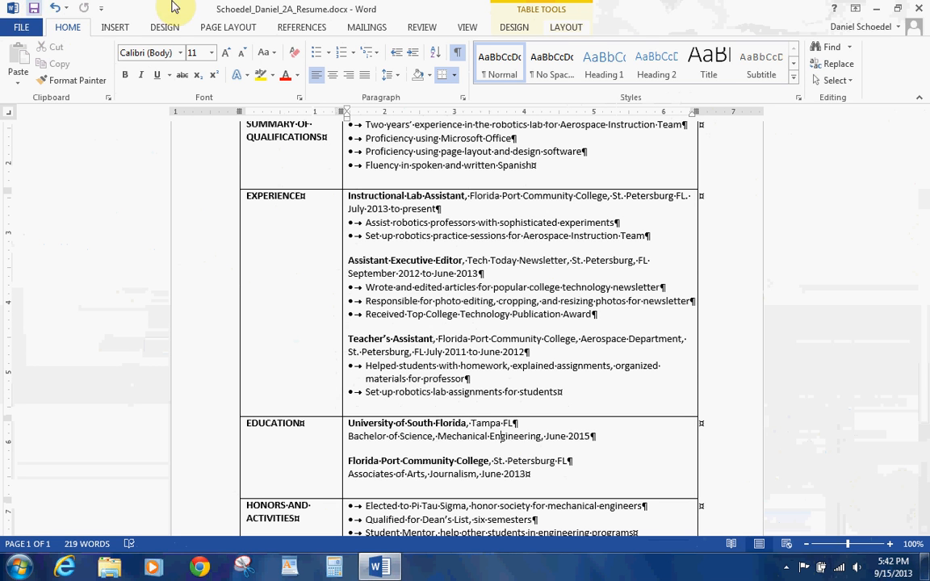
{"action": "left_click", "coordinate": [557, 32]}
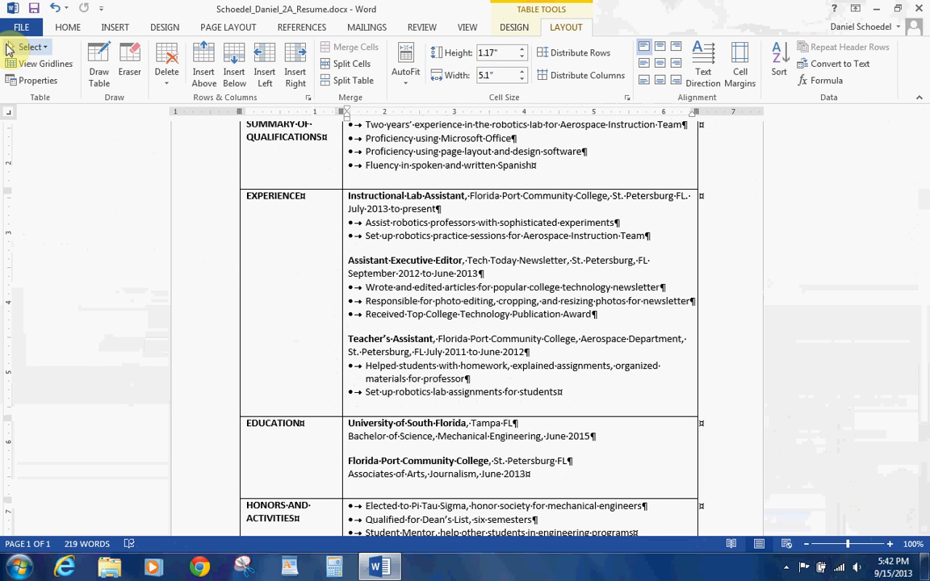
{"action": "left_click", "coordinate": [44, 49]}
{"action": "left_click", "coordinate": [53, 119]}
Step: Bring up the Borders and Shading dialog through Page Borders
{"action": "left_click", "coordinate": [501, 30]}
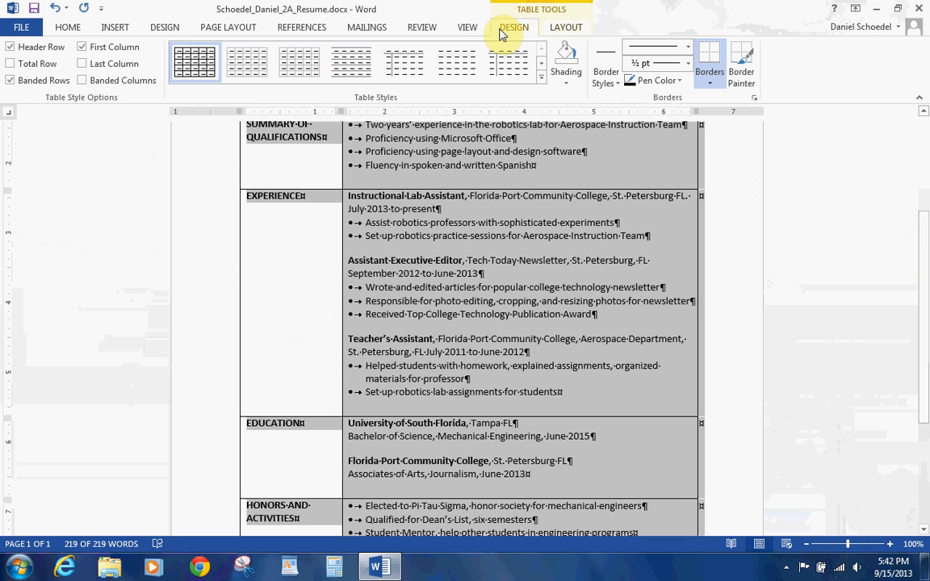
{"action": "left_click", "coordinate": [599, 84]}
{"action": "left_click", "coordinate": [598, 81]}
{"action": "left_click", "coordinate": [564, 34]}
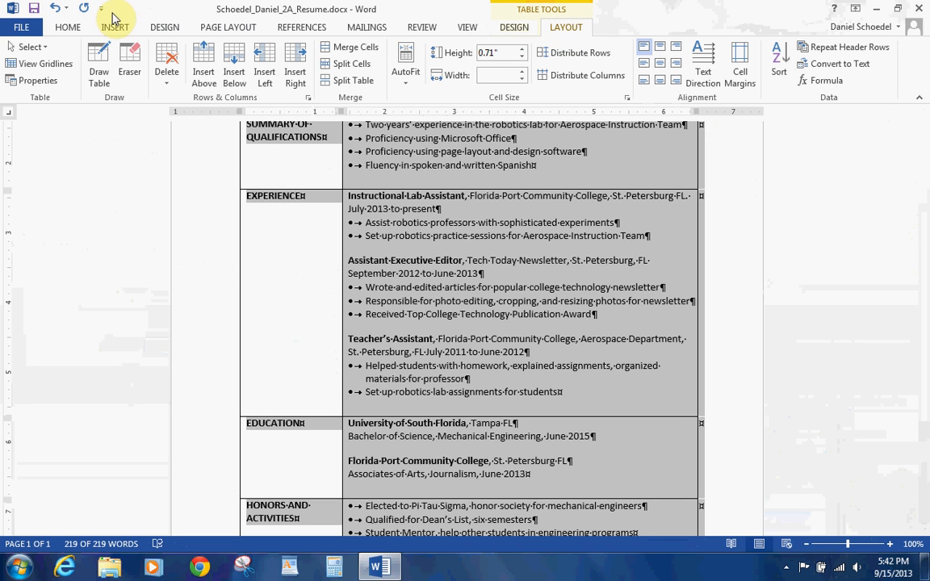
{"action": "left_click", "coordinate": [155, 30]}
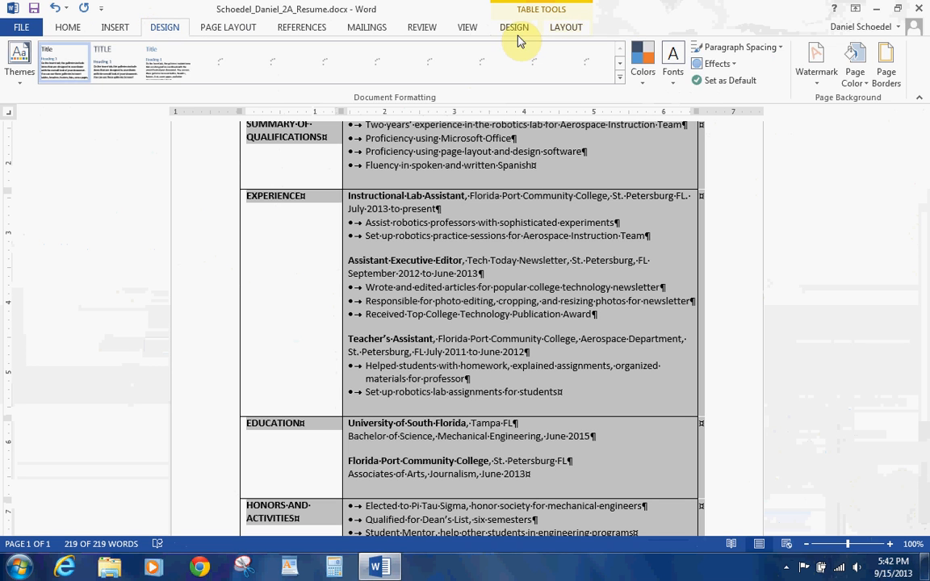
{"action": "left_click", "coordinate": [885, 72]}
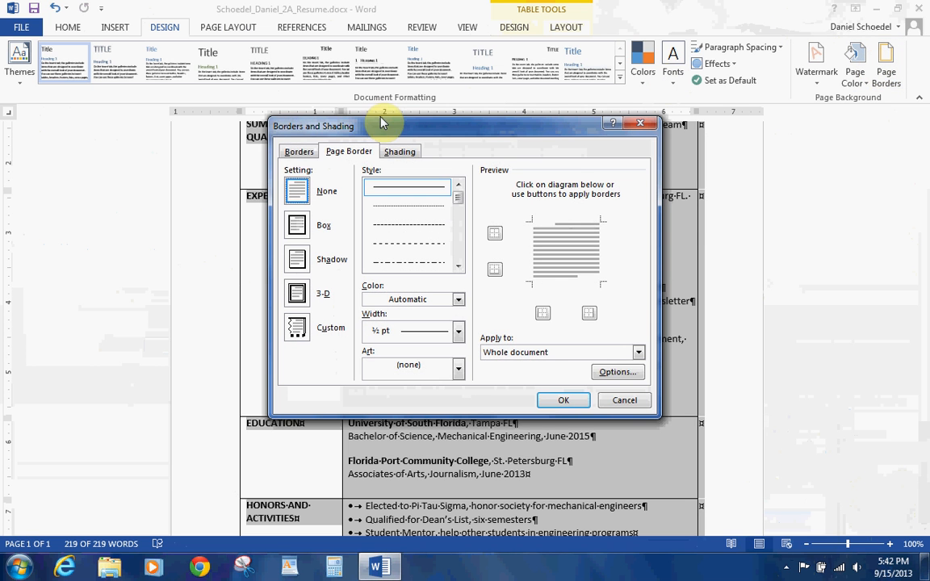
Step: Clear all the table's borders, keeping only a solid single line on top
{"action": "left_click", "coordinate": [297, 151]}
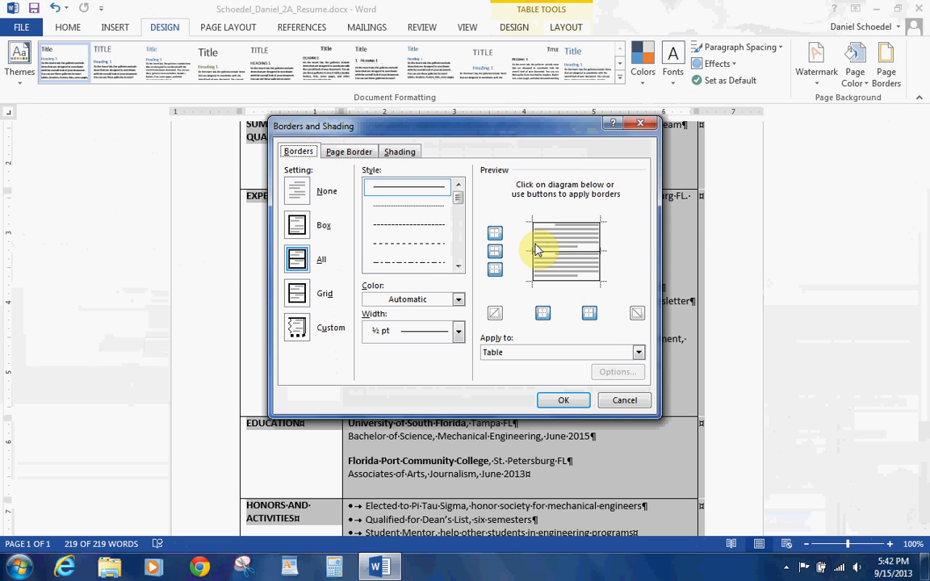
{"action": "left_click", "coordinate": [286, 190]}
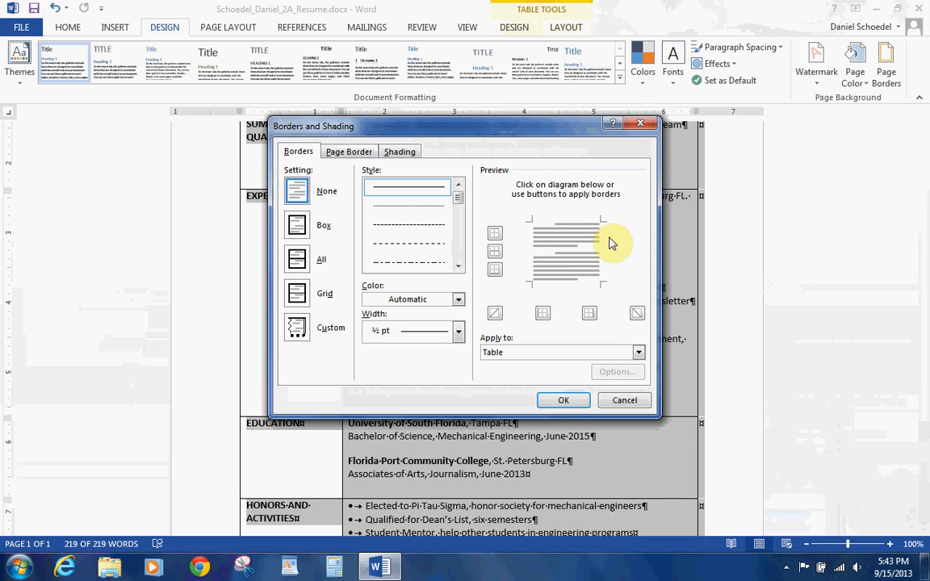
{"action": "left_click", "coordinate": [444, 264]}
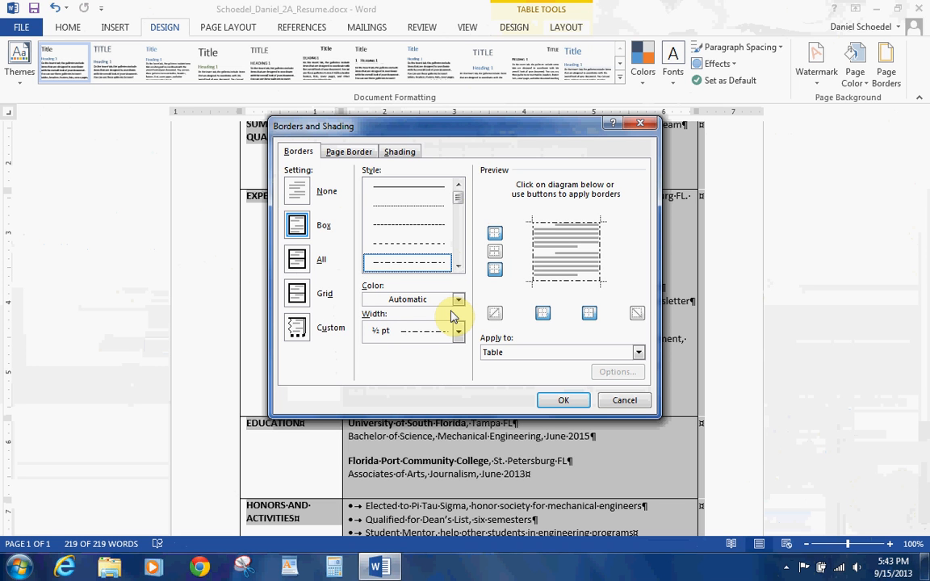
{"action": "left_click", "coordinate": [549, 224]}
{"action": "left_click", "coordinate": [549, 224]}
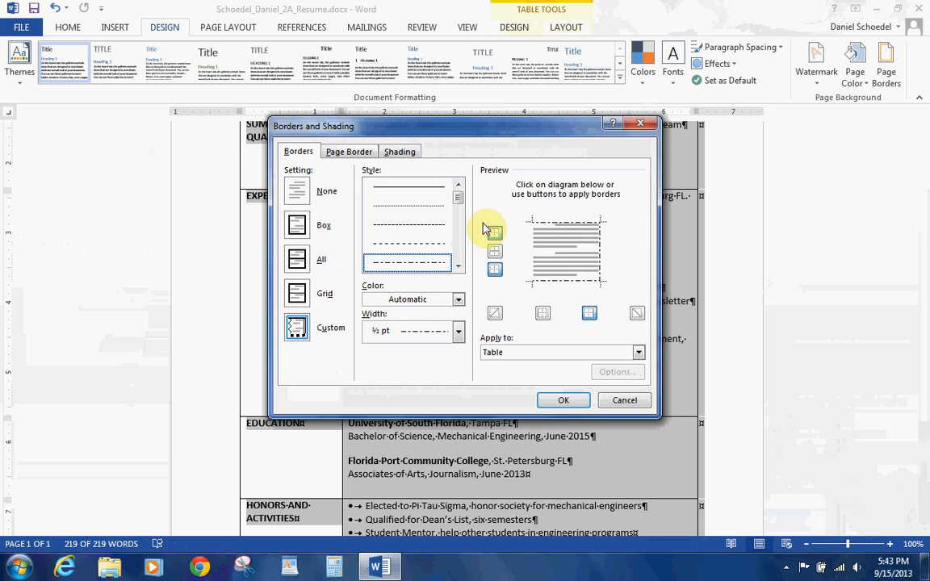
{"action": "left_click", "coordinate": [297, 190]}
{"action": "left_click", "coordinate": [542, 225]}
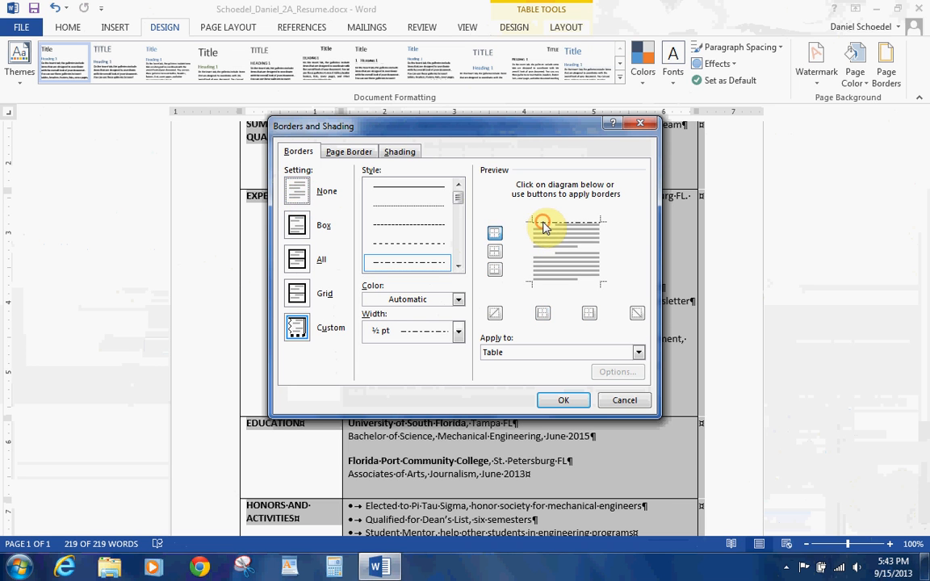
{"action": "left_click", "coordinate": [394, 188]}
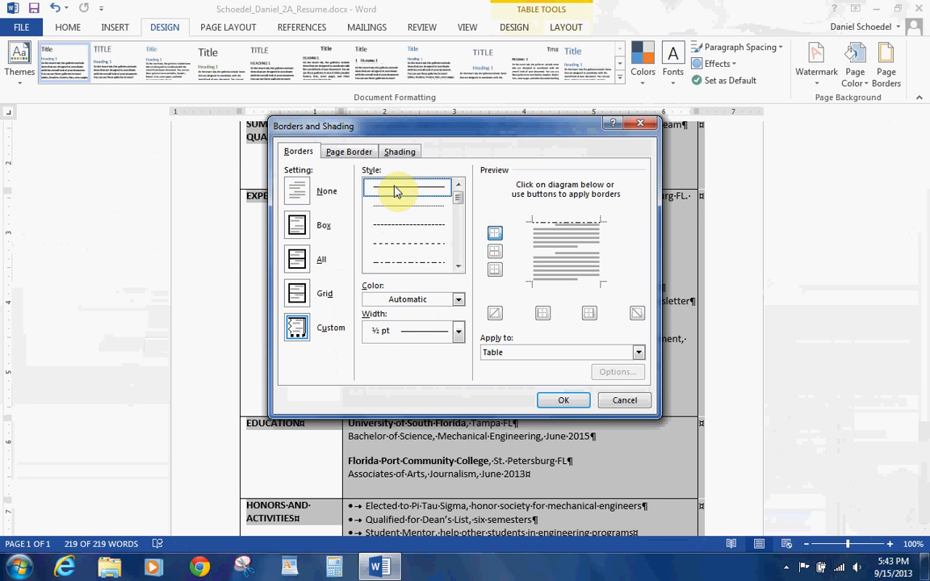
{"action": "left_click", "coordinate": [547, 223]}
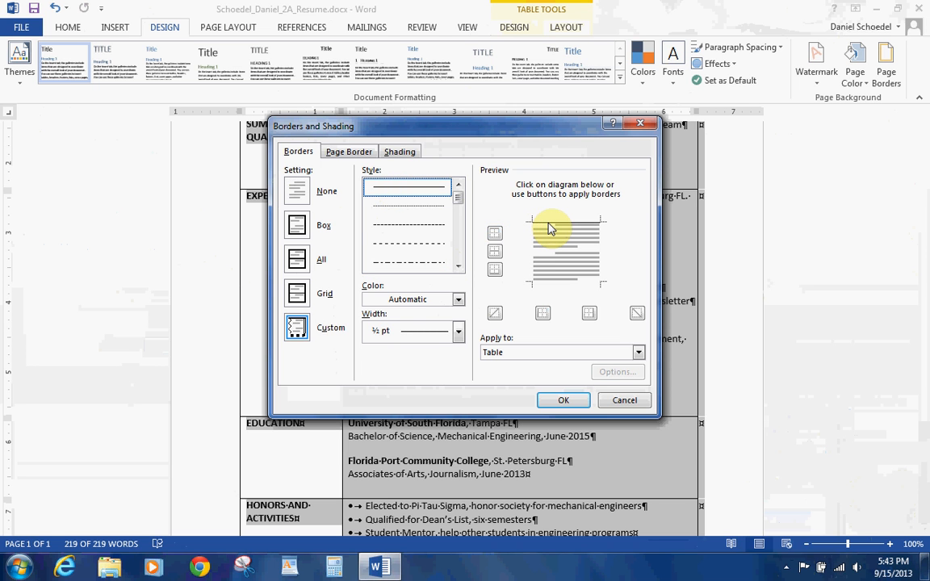
{"action": "left_click", "coordinate": [562, 401]}
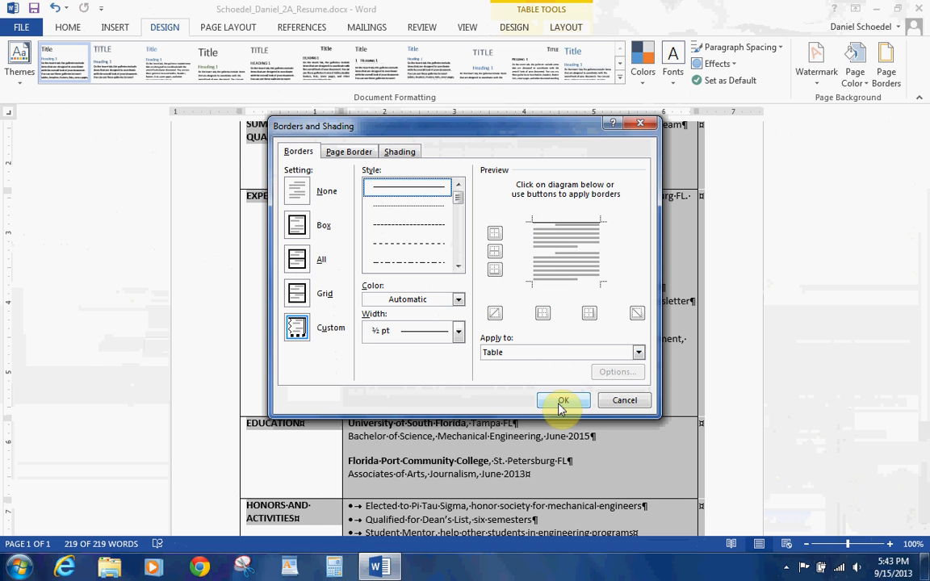
Step: Give the name line 18 pt of space before it
{"action": "scroll", "coordinate": [924, 268], "scroll_direction": "up", "scroll_amount": 1}
{"action": "scroll", "coordinate": [924, 268], "scroll_direction": "up", "scroll_amount": 4}
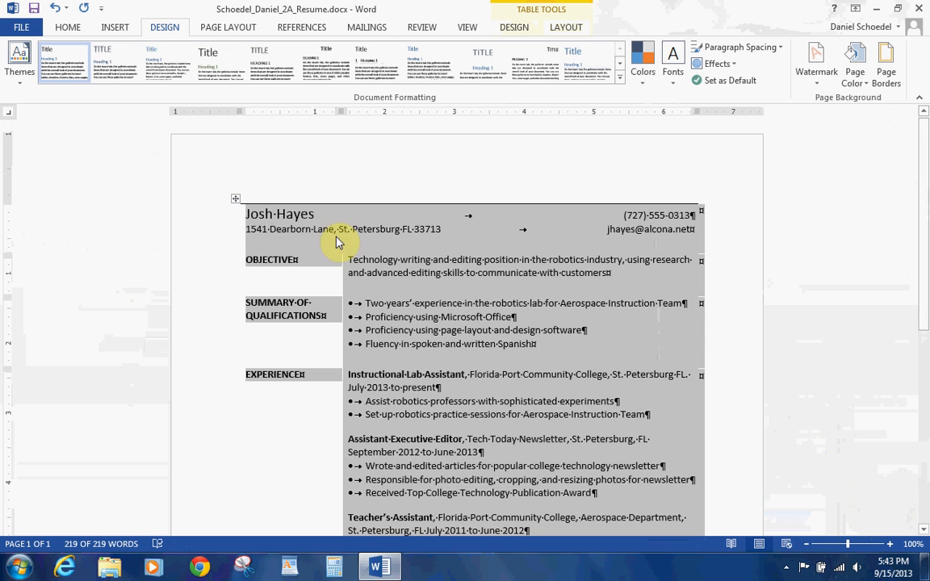
{"action": "left_click", "coordinate": [299, 218]}
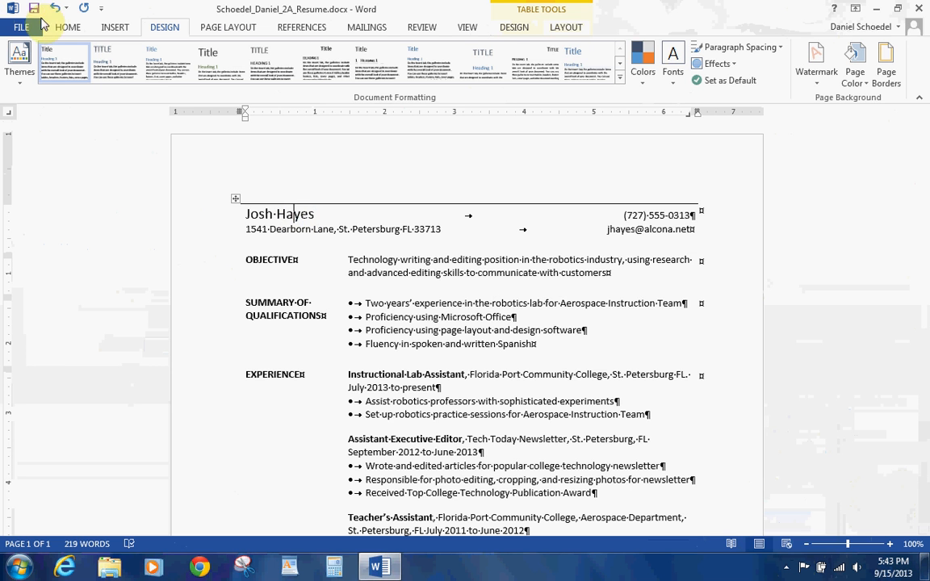
{"action": "left_click", "coordinate": [65, 27]}
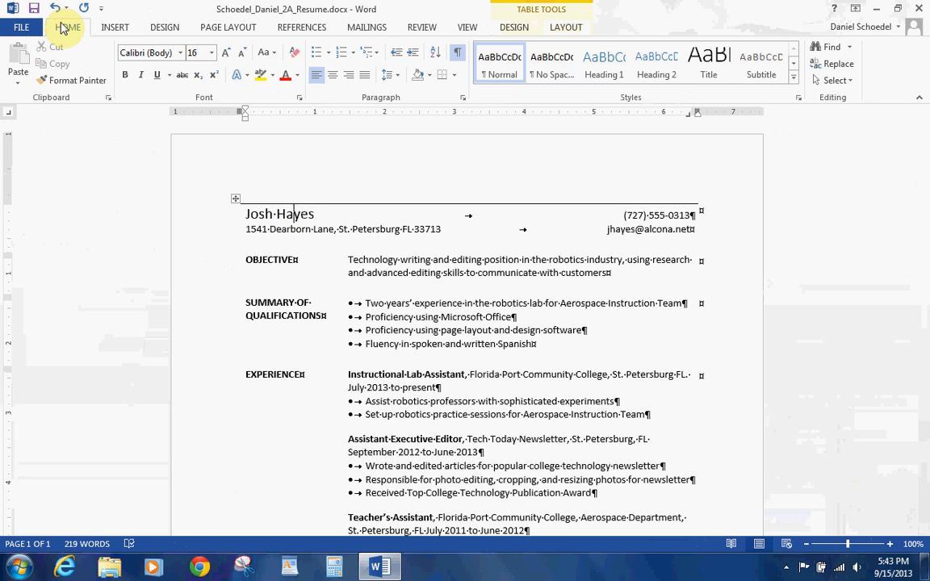
{"action": "left_click", "coordinate": [462, 97]}
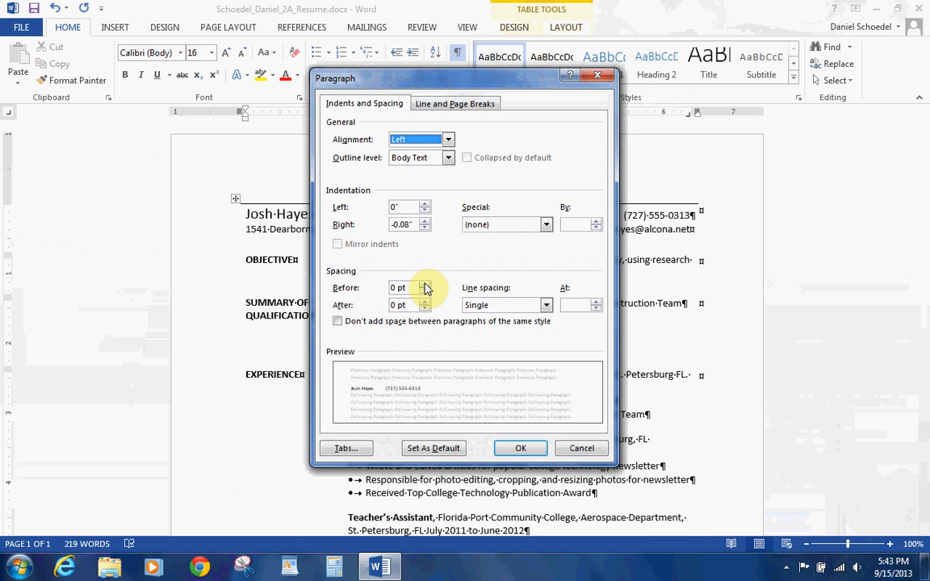
{"action": "left_click", "coordinate": [423, 285]}
{"action": "left_click", "coordinate": [423, 285]}
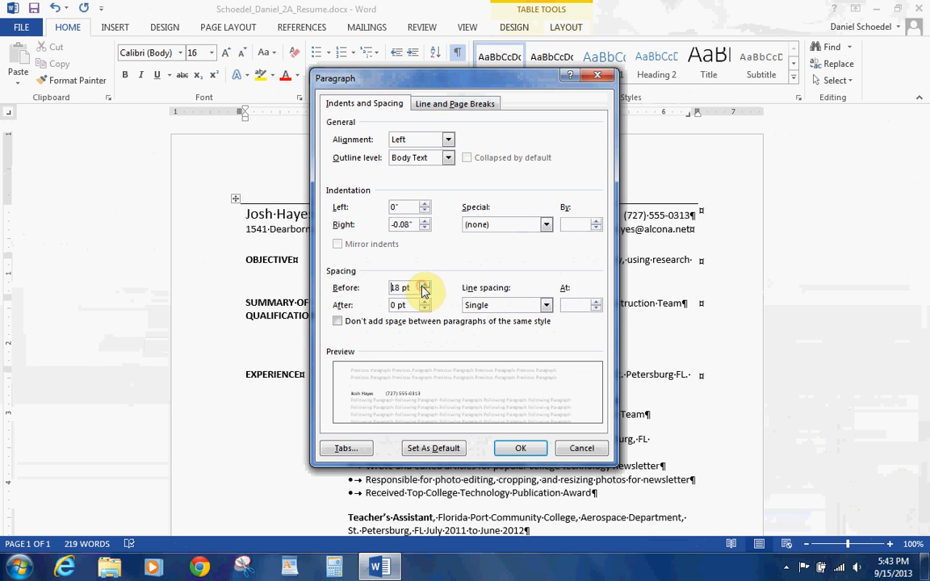
{"action": "left_click", "coordinate": [520, 449]}
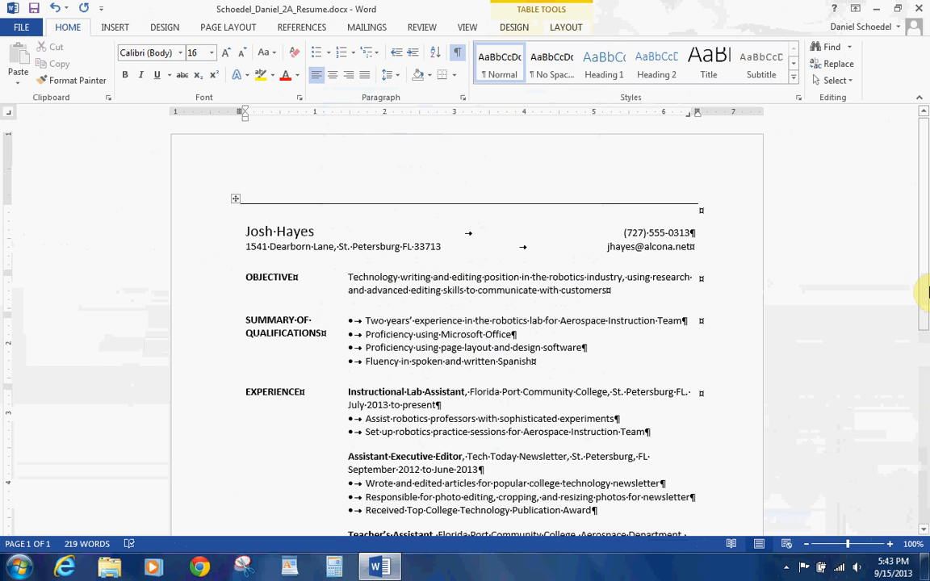
{"action": "left_click_drag", "start_coordinate": [926, 322], "coordinate": [920, 129]}
Step: Preview the resume in Print to confirm it fits one page, then return to editing
{"action": "left_click", "coordinate": [18, 31]}
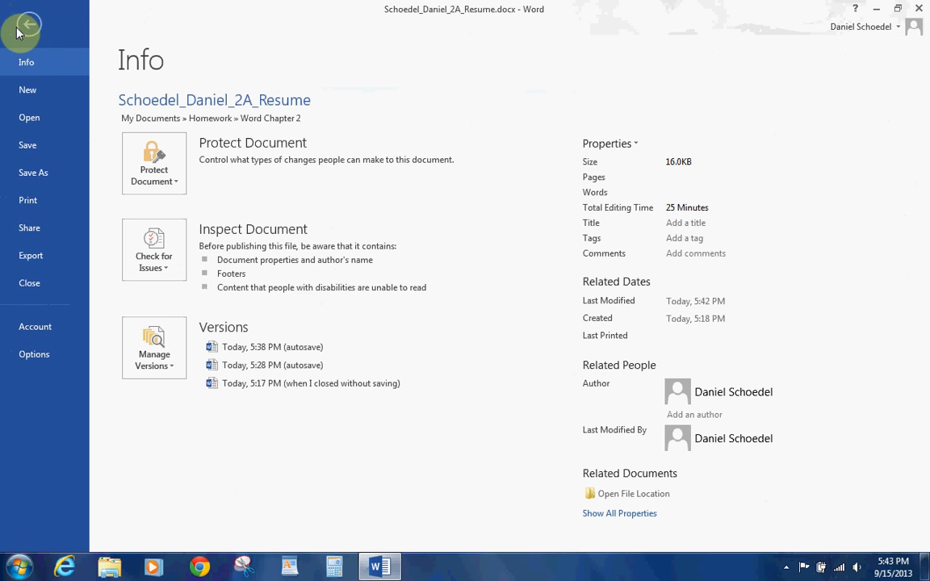
{"action": "left_click", "coordinate": [41, 201]}
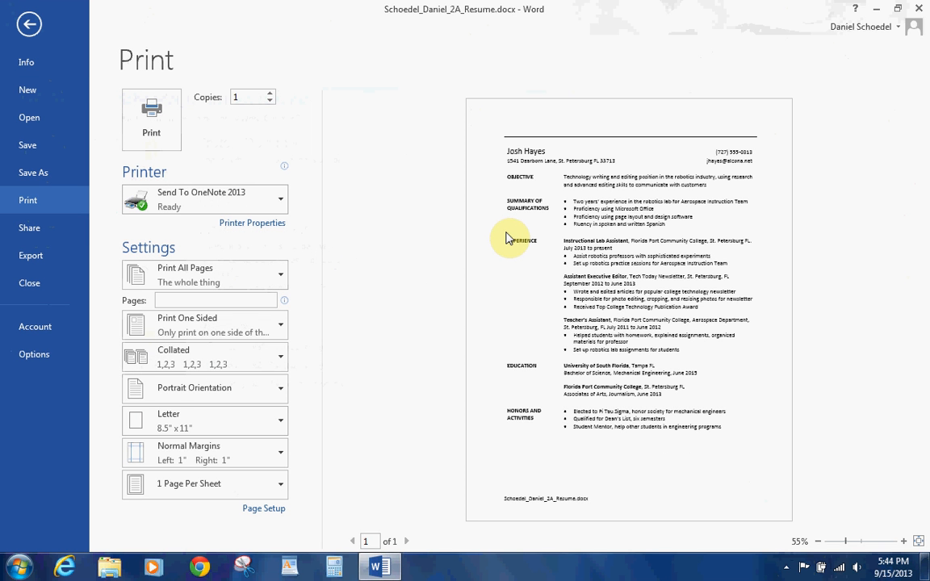
{"action": "left_click", "coordinate": [29, 26]}
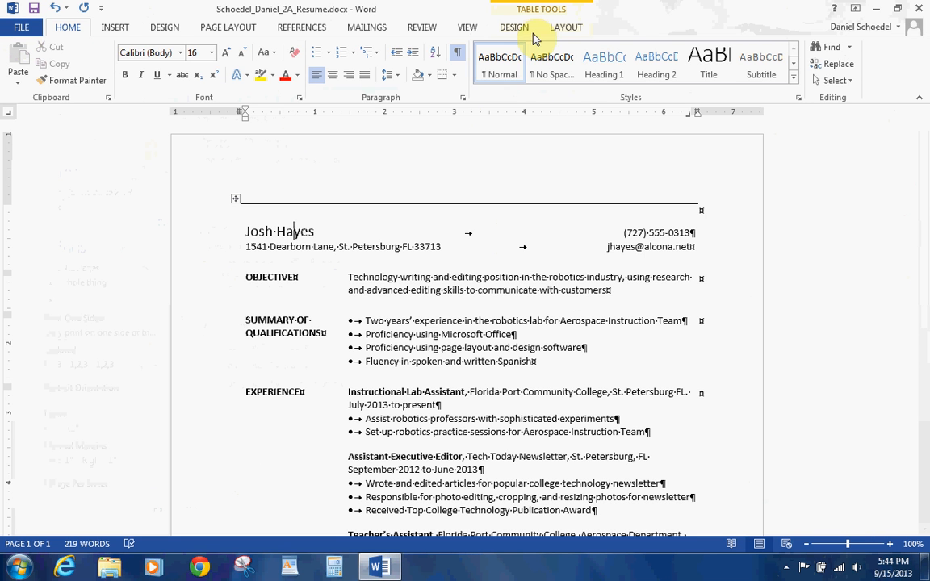
Step: Select the whole resume table and apply a double-line bottom border to it
{"action": "left_click", "coordinate": [559, 27]}
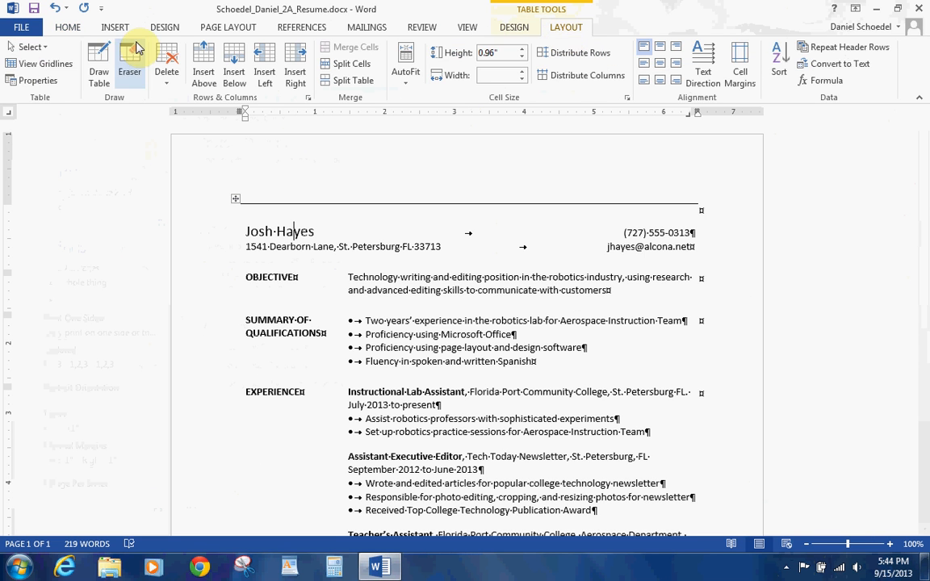
{"action": "left_click", "coordinate": [32, 47]}
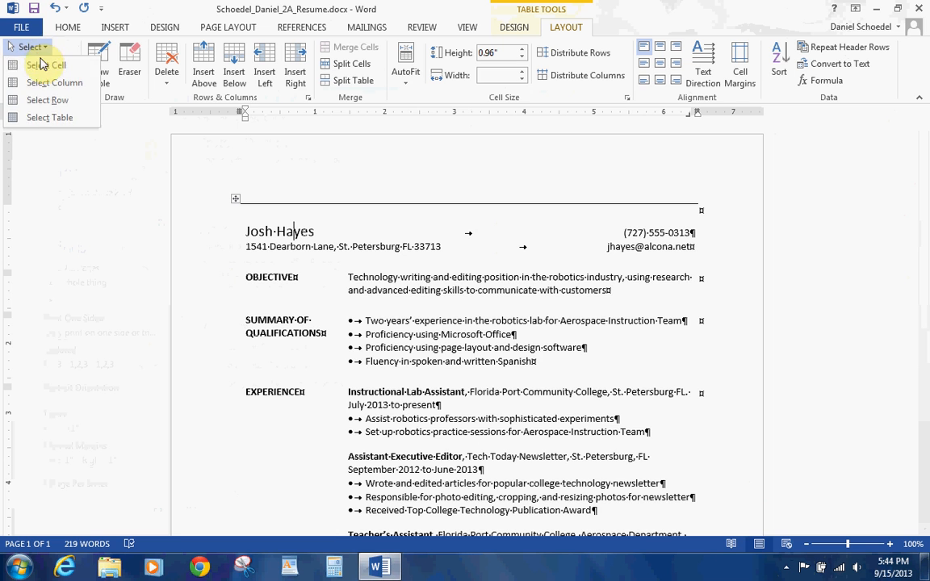
{"action": "left_click", "coordinate": [42, 118]}
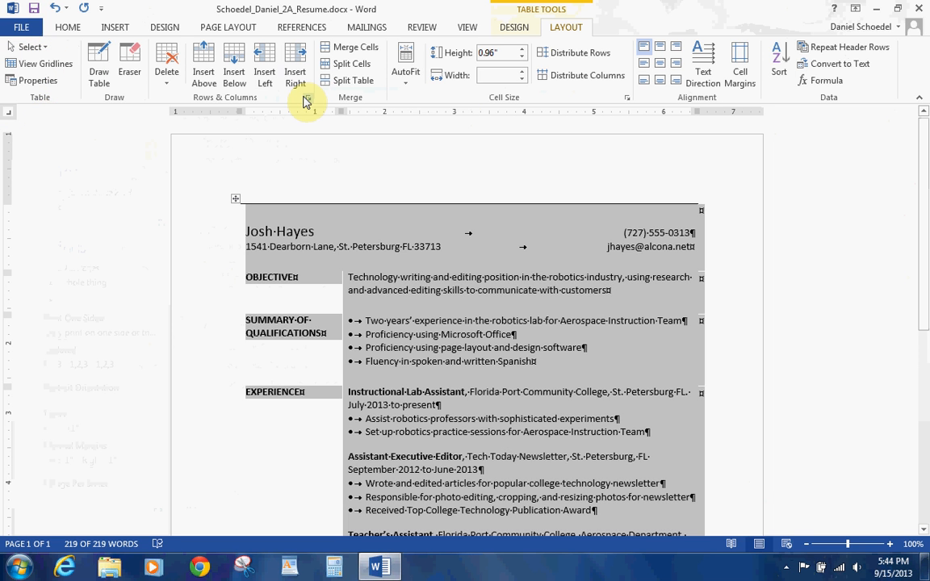
{"action": "left_click", "coordinate": [153, 28]}
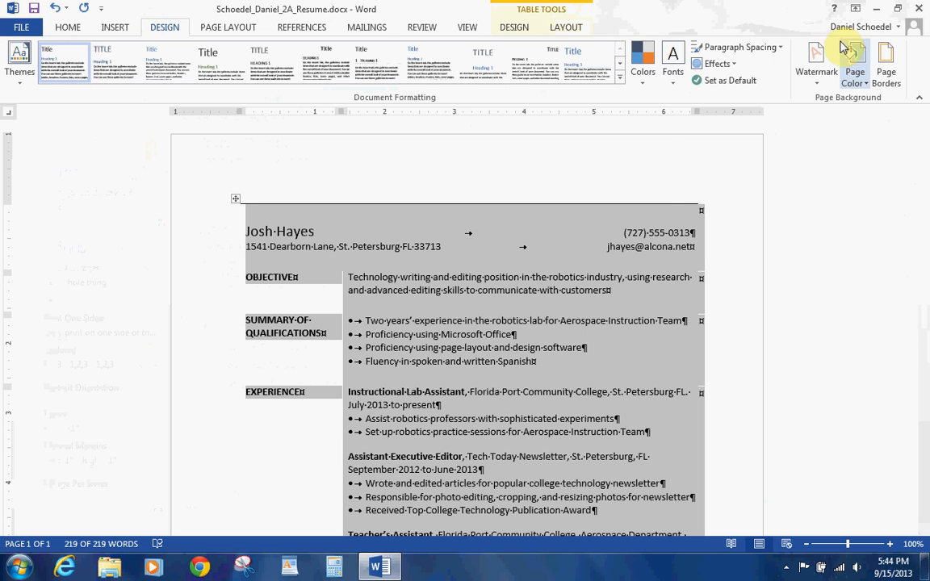
{"action": "left_click", "coordinate": [878, 64]}
{"action": "left_click", "coordinate": [301, 153]}
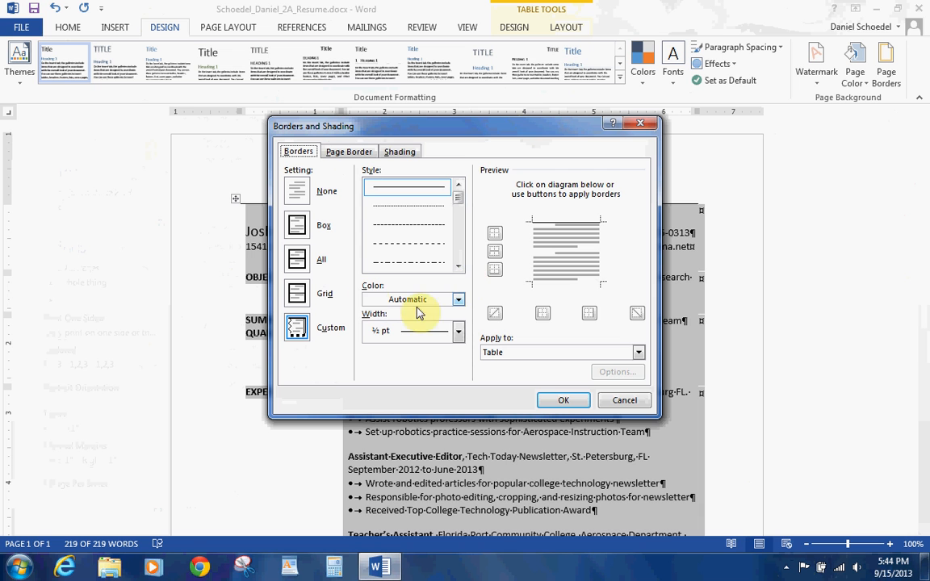
{"action": "scroll", "coordinate": [430, 265], "scroll_direction": "down", "scroll_amount": 2}
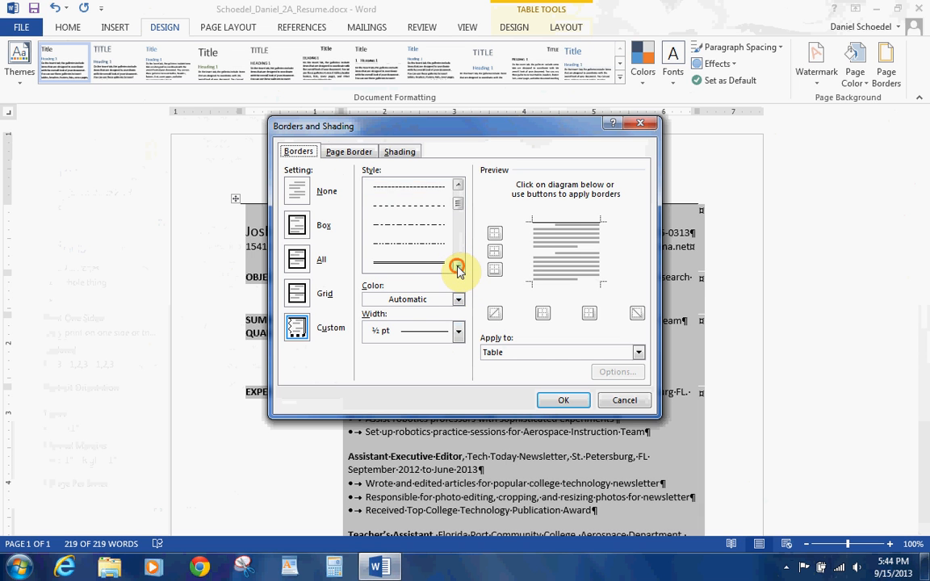
{"action": "left_click", "coordinate": [430, 244]}
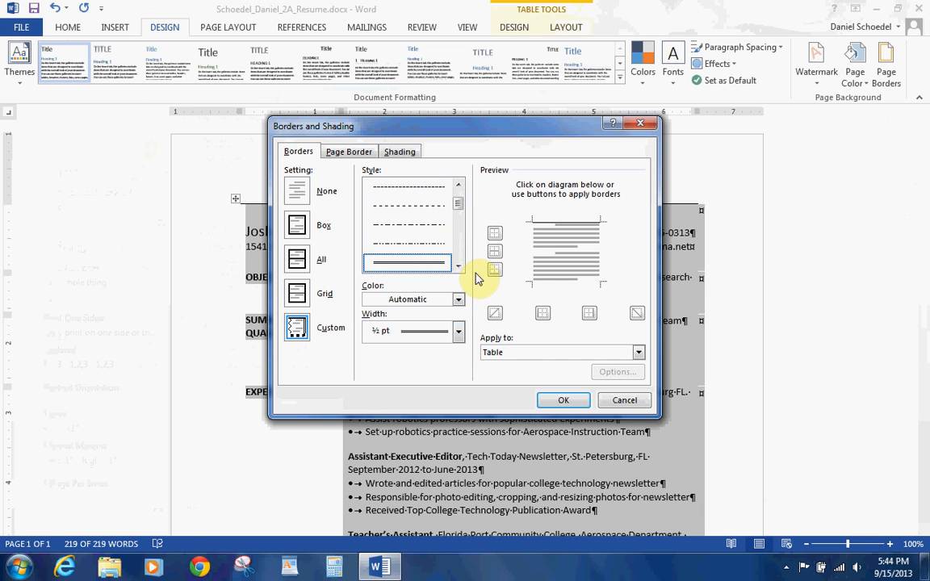
{"action": "left_click", "coordinate": [545, 287]}
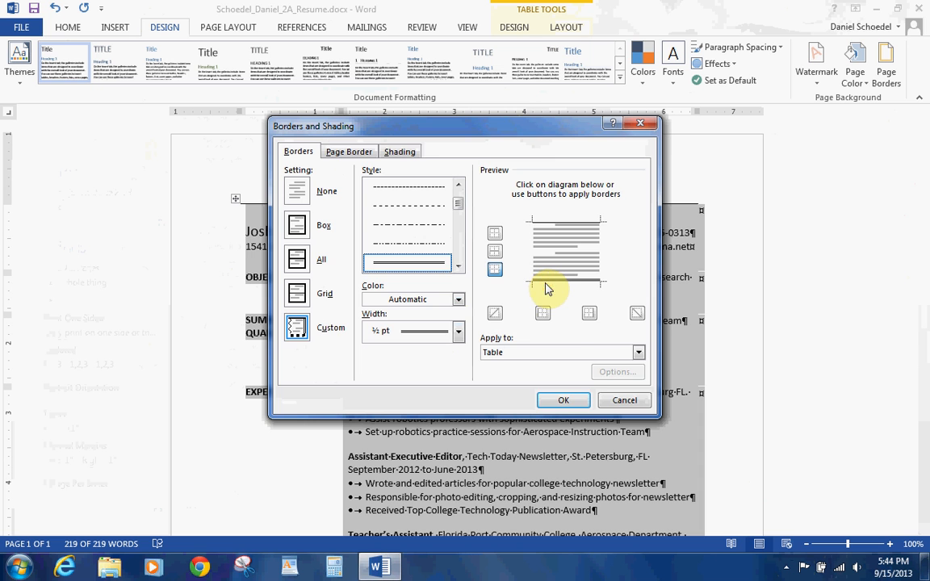
{"action": "left_click", "coordinate": [570, 401]}
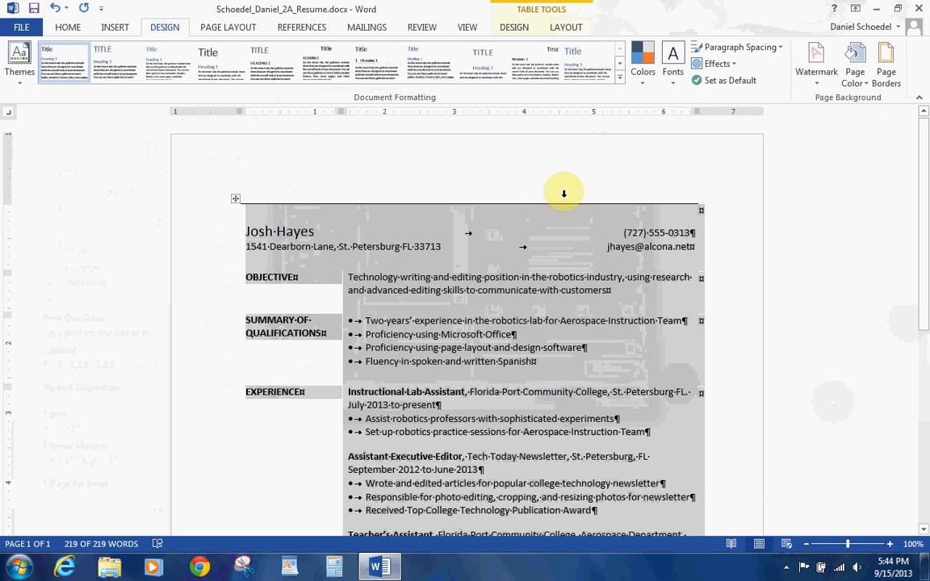
Step: Check the print preview showing the double bottom border, then save the resume
{"action": "left_click", "coordinate": [22, 29]}
{"action": "left_click", "coordinate": [21, 203]}
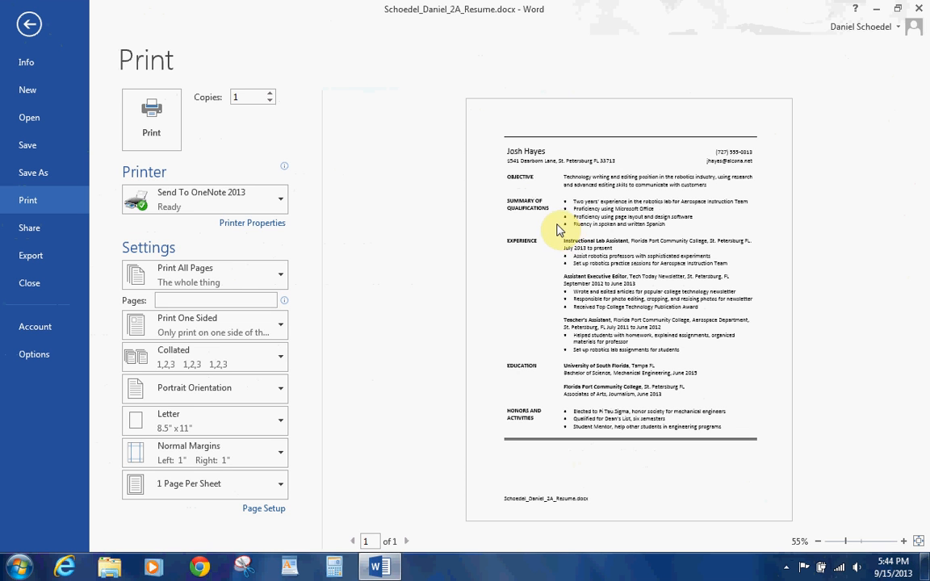
{"action": "left_click", "coordinate": [18, 146]}
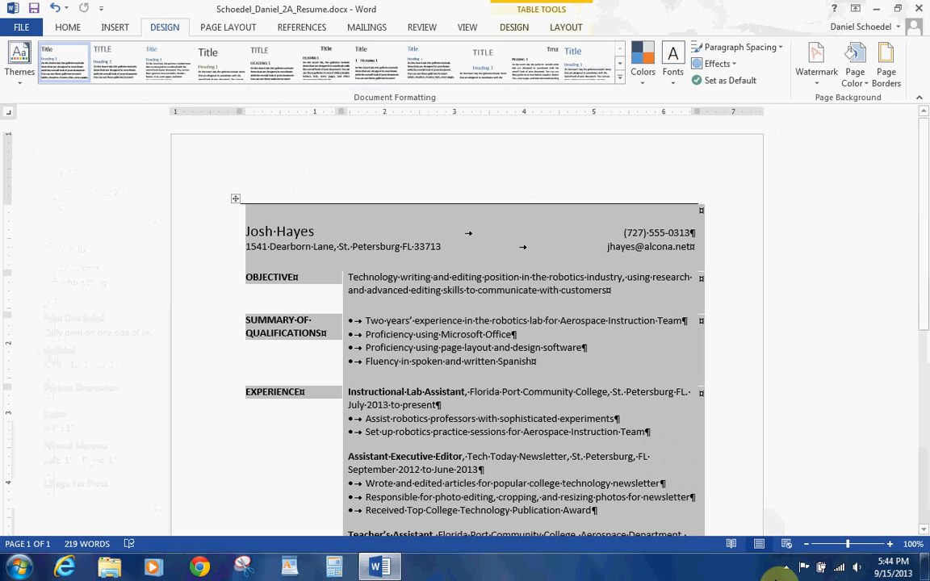
Step: Deselect the table and pick an option from the document's right-click menu
{"action": "left_click", "coordinate": [708, 488]}
{"action": "left_click", "coordinate": [791, 568]}
{"action": "right_click", "coordinate": [759, 498]}
{"action": "left_click", "coordinate": [762, 301]}
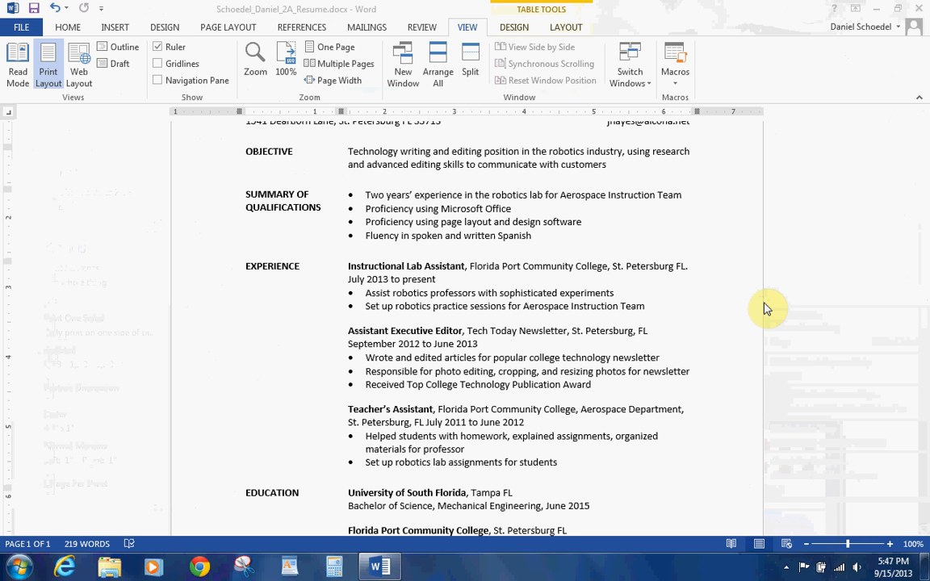
Step: Start a Present Online session for the resume, then end it and disconnect viewers
{"action": "left_click", "coordinate": [23, 29]}
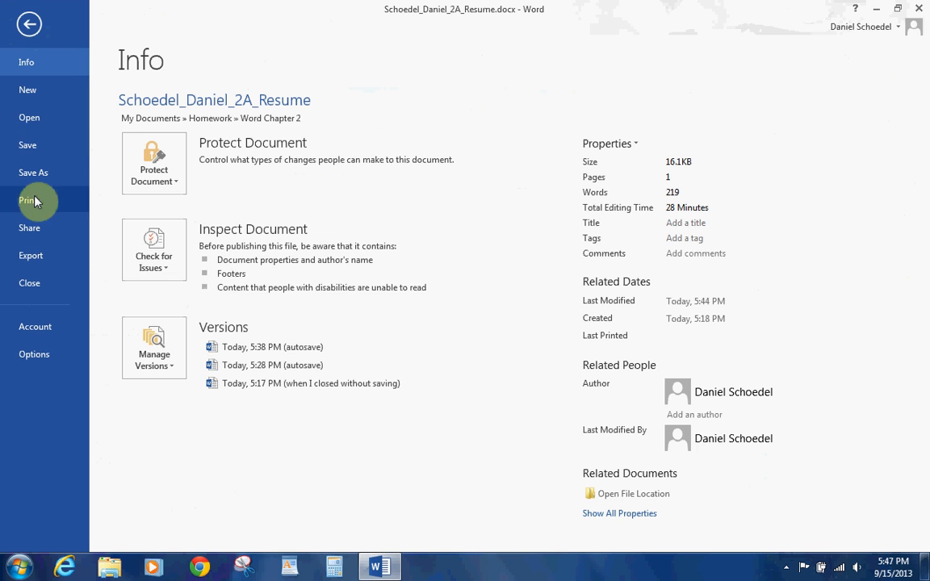
{"action": "left_click", "coordinate": [33, 229]}
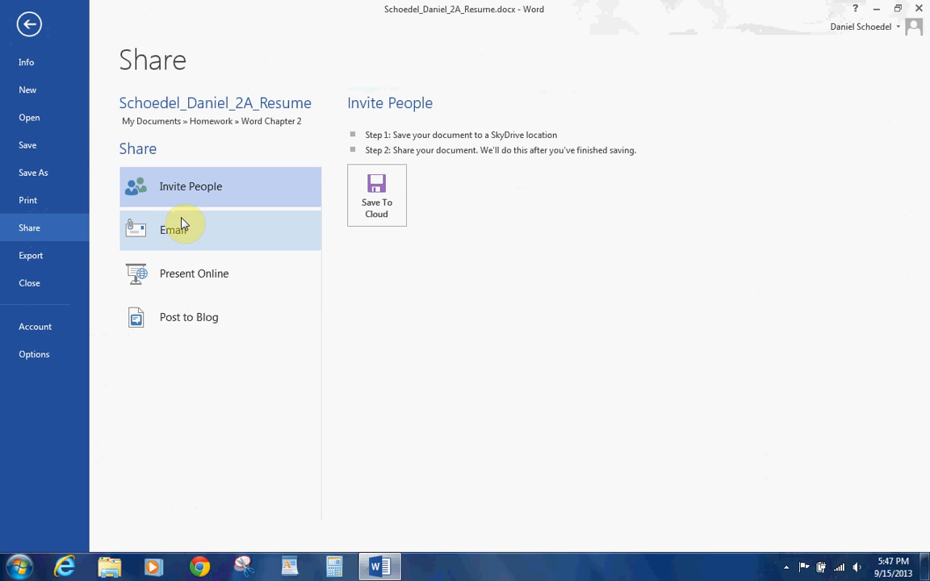
{"action": "left_click", "coordinate": [209, 275]}
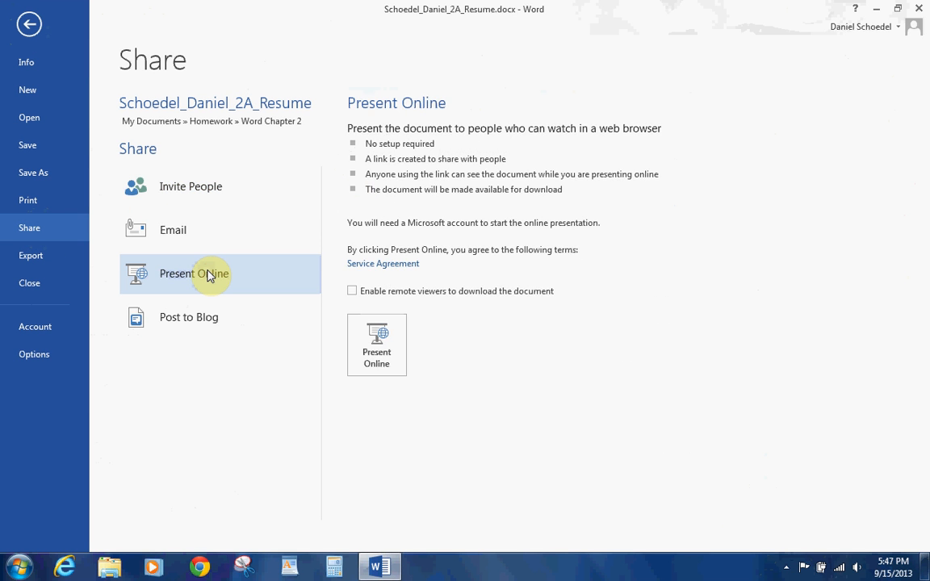
{"action": "left_click", "coordinate": [373, 334]}
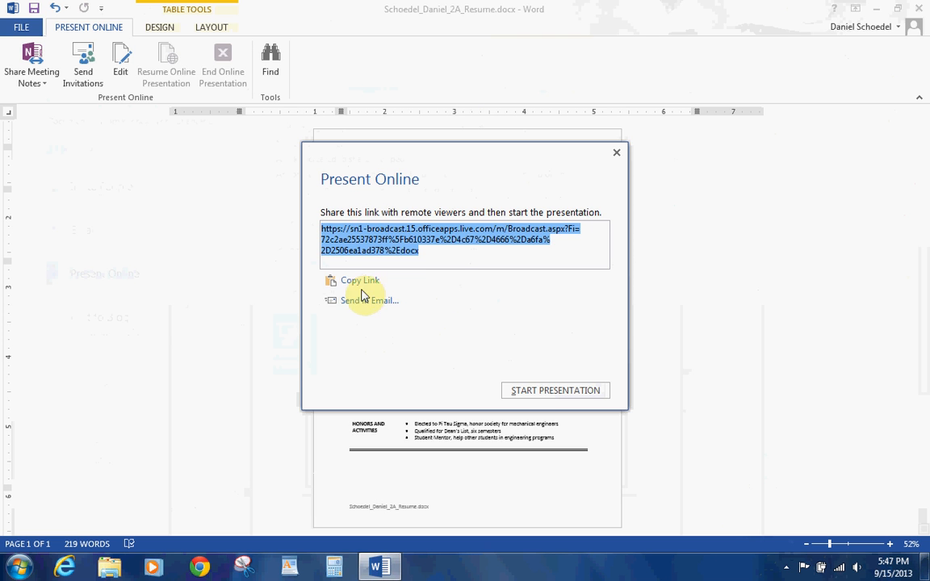
{"action": "left_click", "coordinate": [518, 389]}
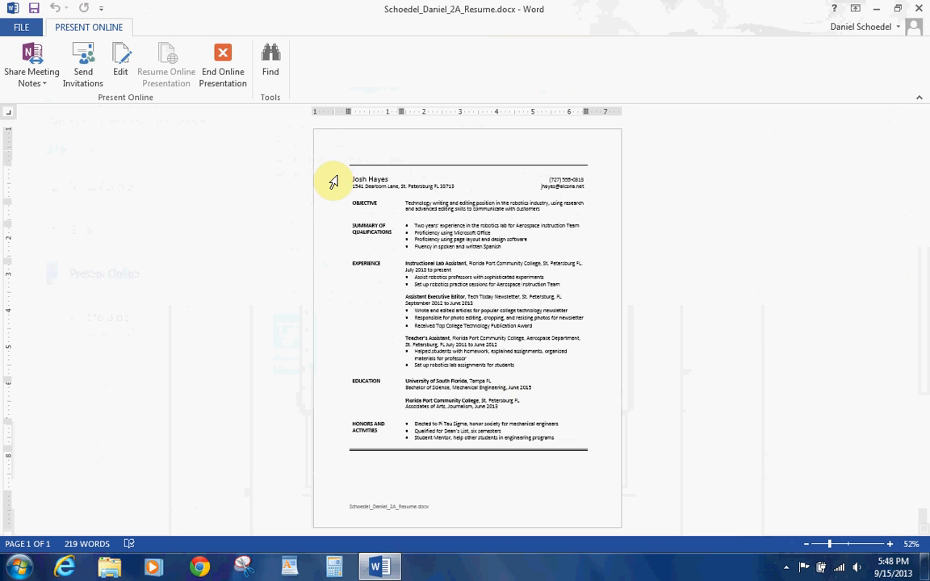
{"action": "left_click", "coordinate": [230, 66]}
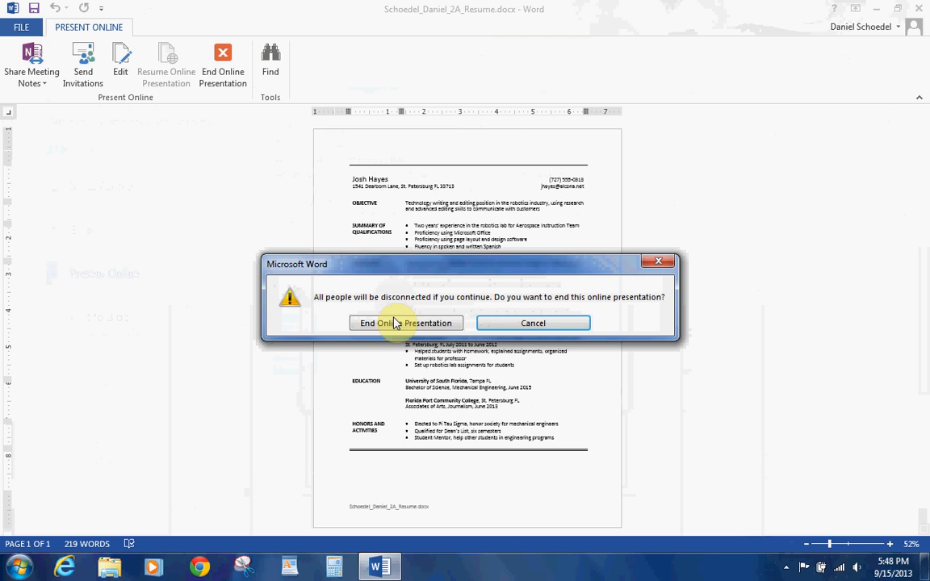
{"action": "left_click", "coordinate": [395, 325]}
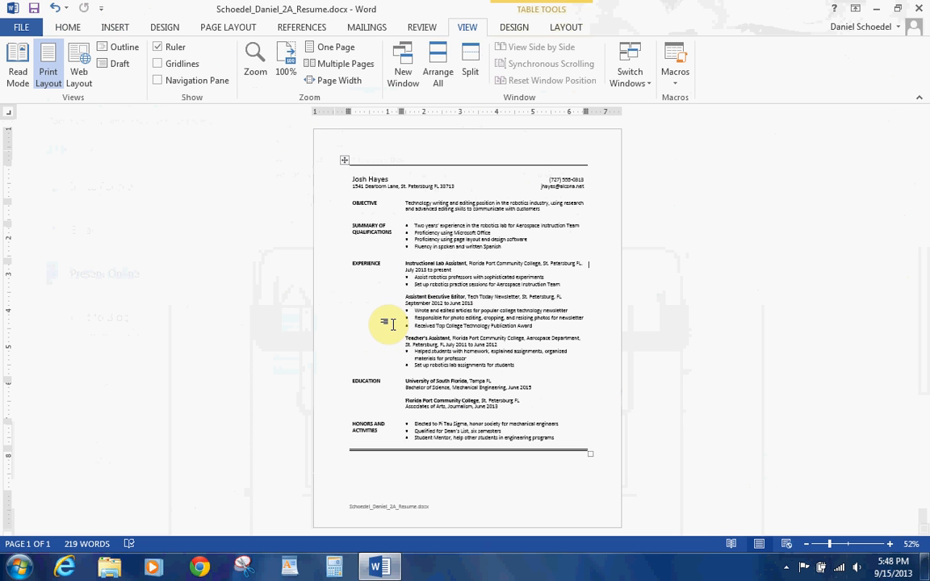
Step: Zoom the page back up to 100% and go to the File Info page
{"action": "left_click", "coordinate": [891, 545]}
{"action": "left_click", "coordinate": [891, 544]}
{"action": "left_click", "coordinate": [891, 545]}
{"action": "left_click", "coordinate": [891, 545]}
{"action": "left_click", "coordinate": [891, 545]}
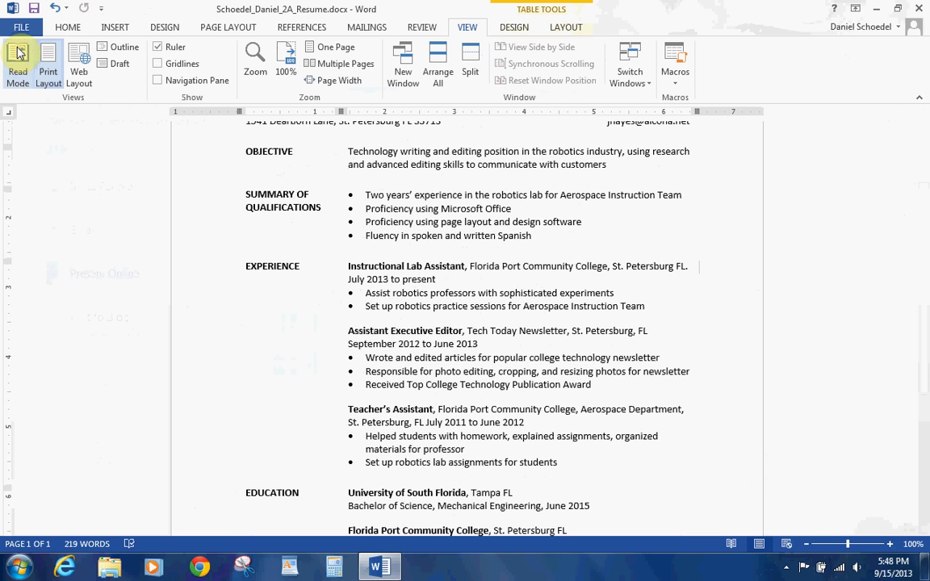
{"action": "left_click", "coordinate": [24, 28]}
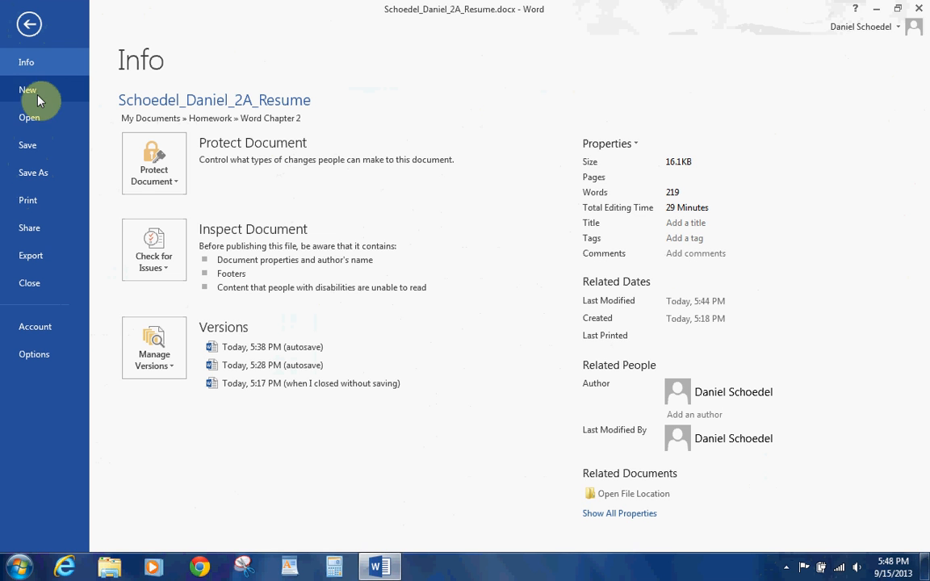
Step: Enter 'resume, word table' as the Subject in the Document Panel, save, and close the panel
{"action": "left_click", "coordinate": [619, 145]}
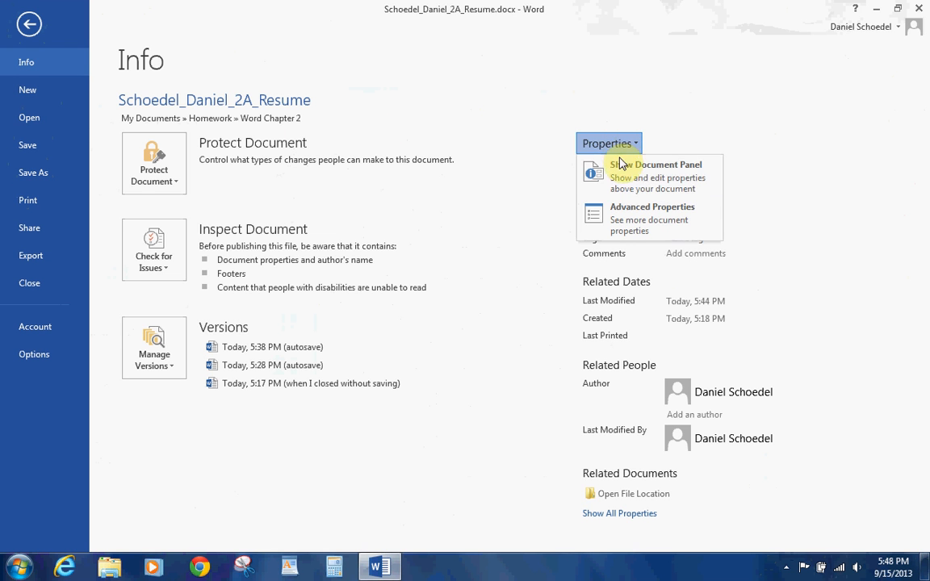
{"action": "left_click", "coordinate": [620, 172]}
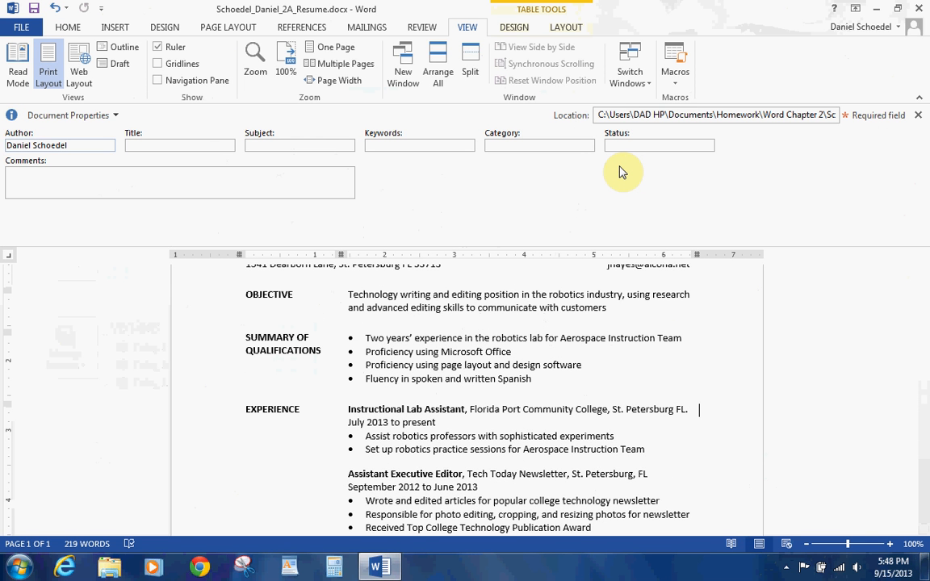
{"action": "left_click", "coordinate": [319, 151]}
{"action": "type", "text": "re"}
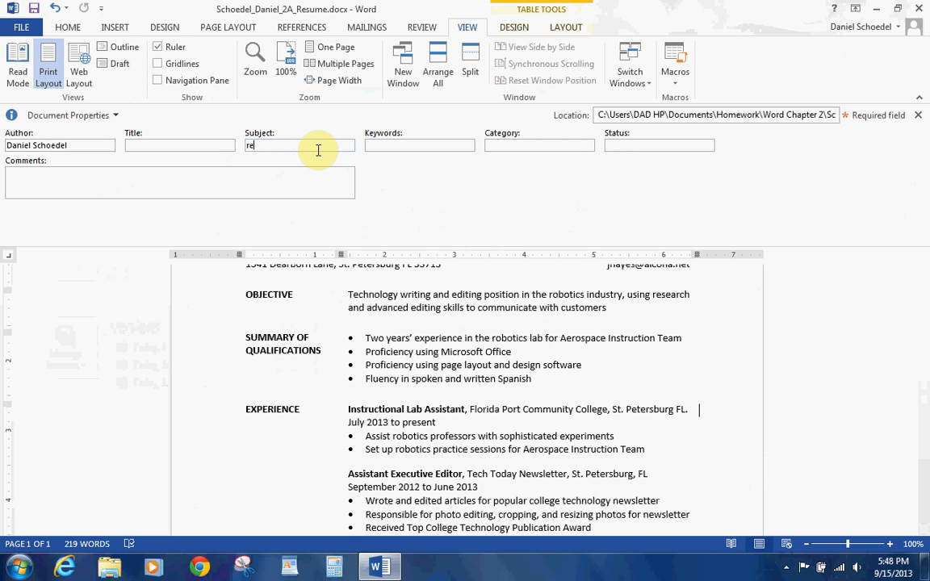
{"action": "type", "text": "sume, word table"}
{"action": "left_click", "coordinate": [36, 8]}
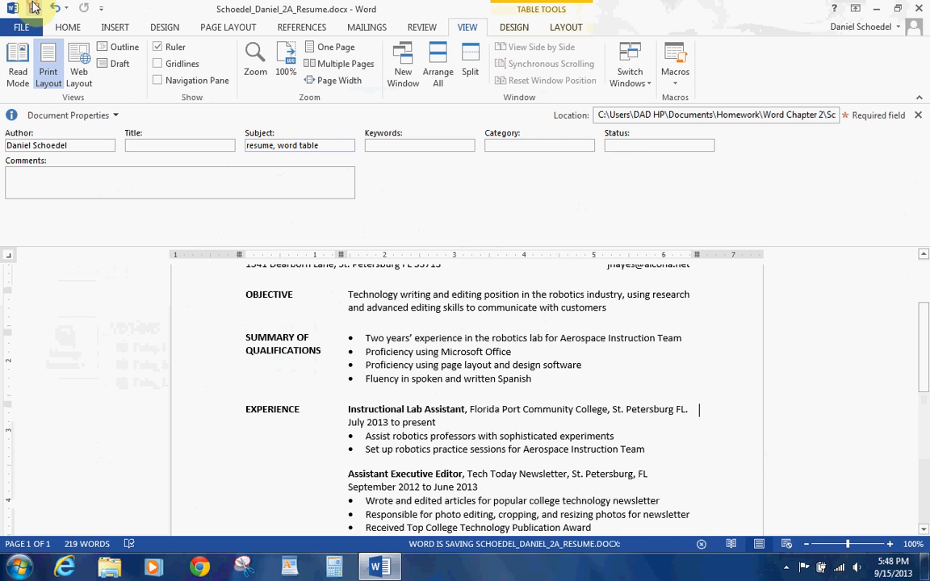
{"action": "left_click", "coordinate": [917, 115]}
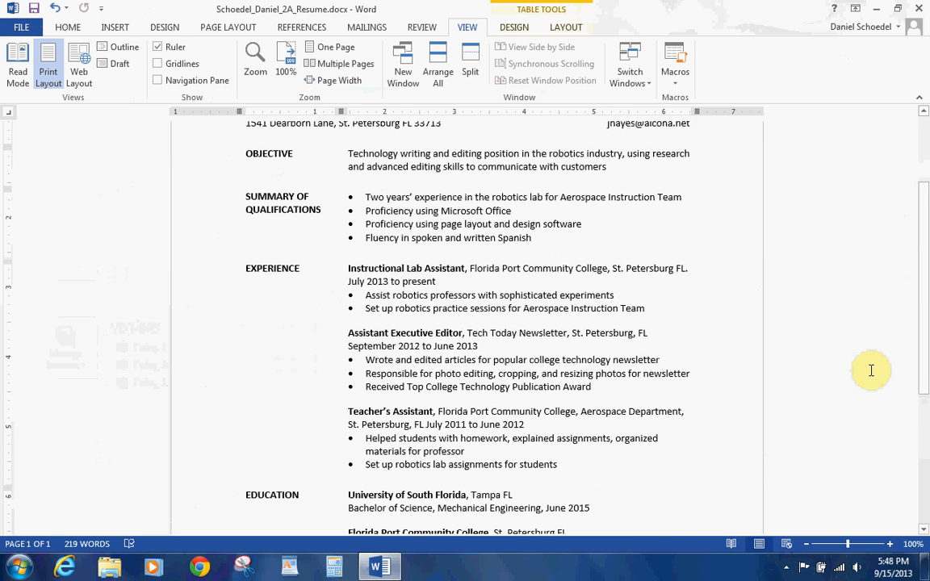
{"action": "left_click", "coordinate": [789, 568]}
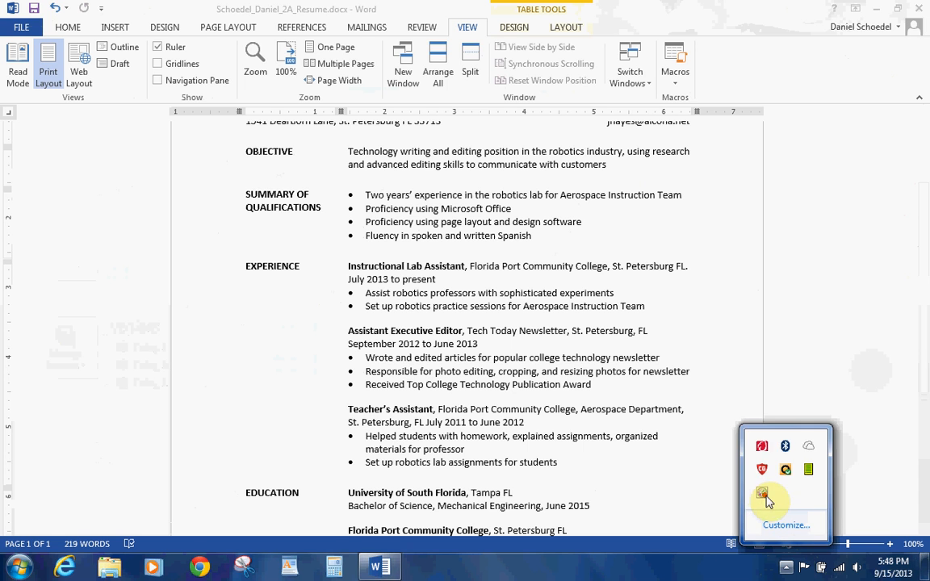